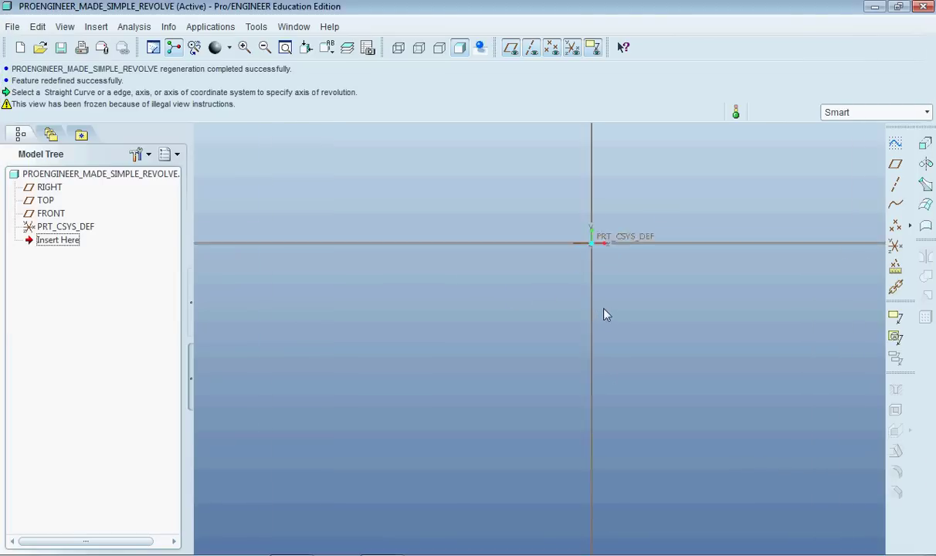
# - Start a solid Revolve feature and open its internal sketch on the FRONT datum plane
pyautogui.scroll(5, 604, 313)
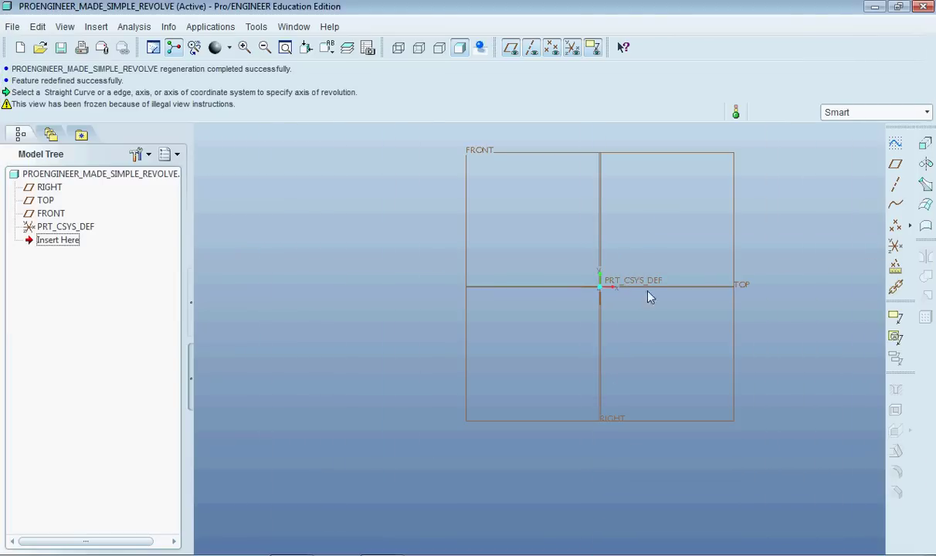
pyautogui.hotkey('ctrl', 'd')
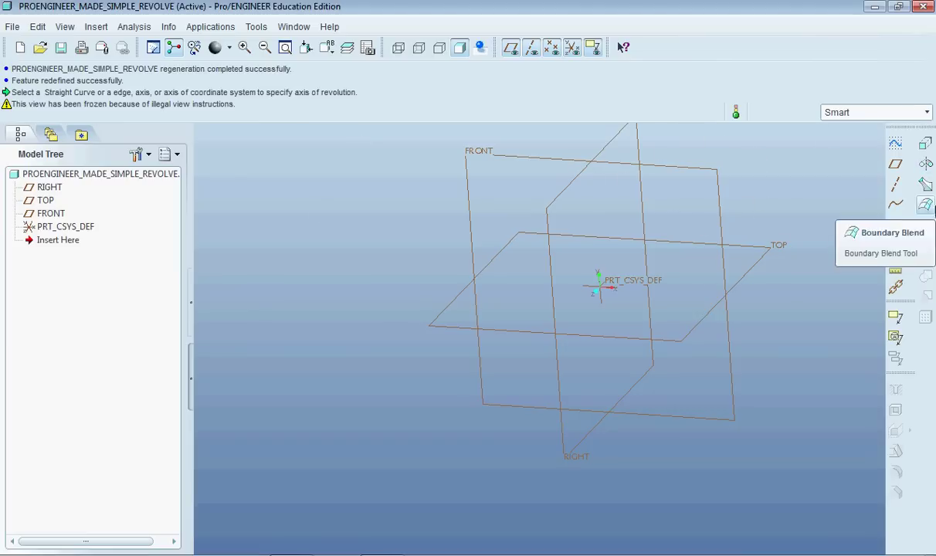
pyautogui.click(927, 164)
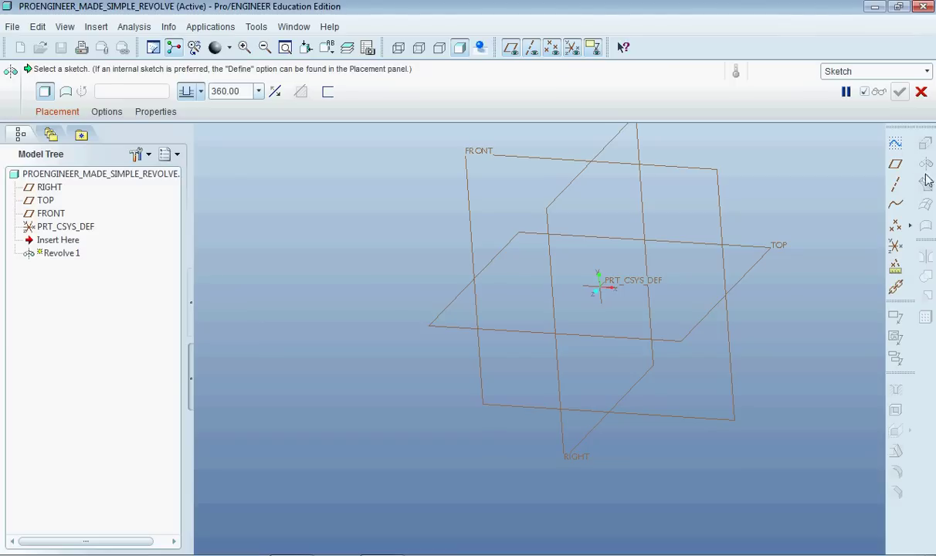
pyautogui.click(57, 111)
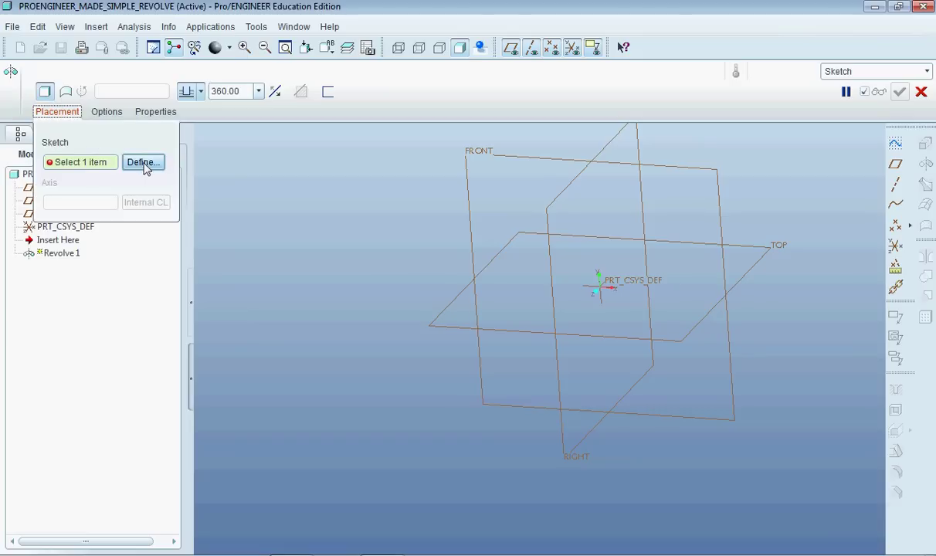
pyautogui.click(143, 163)
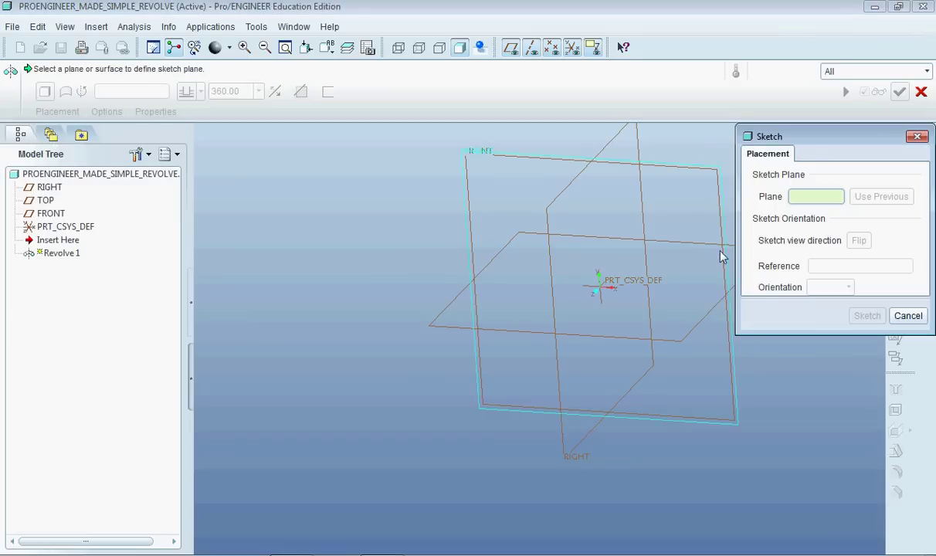
pyautogui.click(670, 171)
pyautogui.click(867, 315)
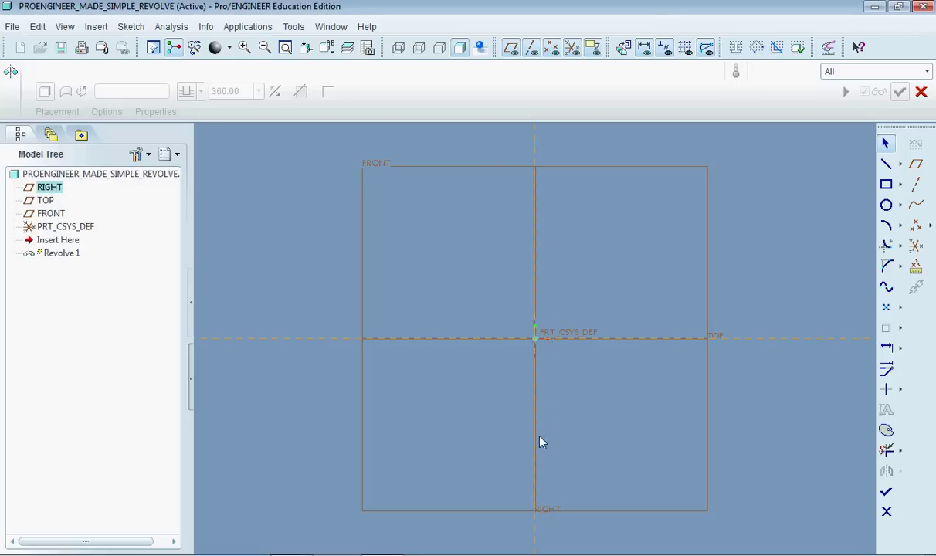
# - Draw a vertical geometry centerline through the sketch origin as the axis of revolution
pyautogui.click(902, 166)
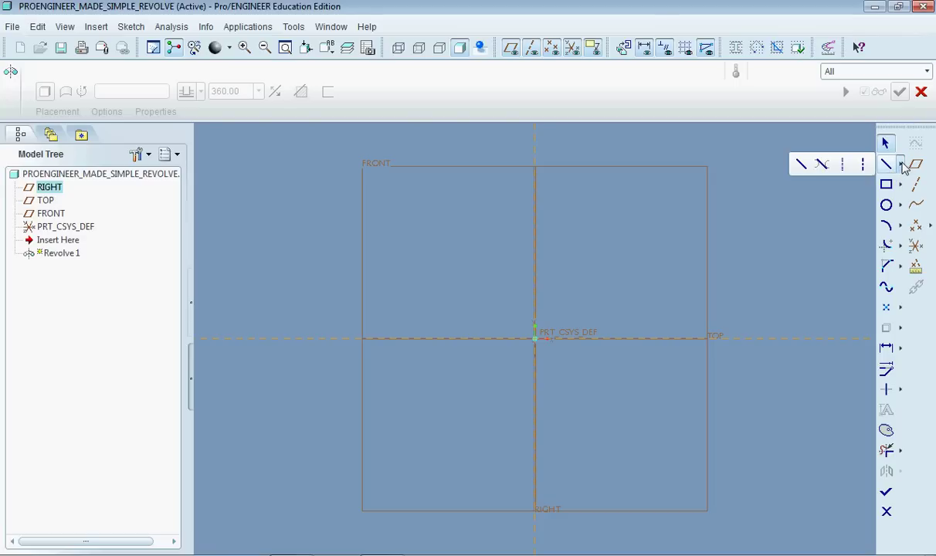
pyautogui.click(864, 166)
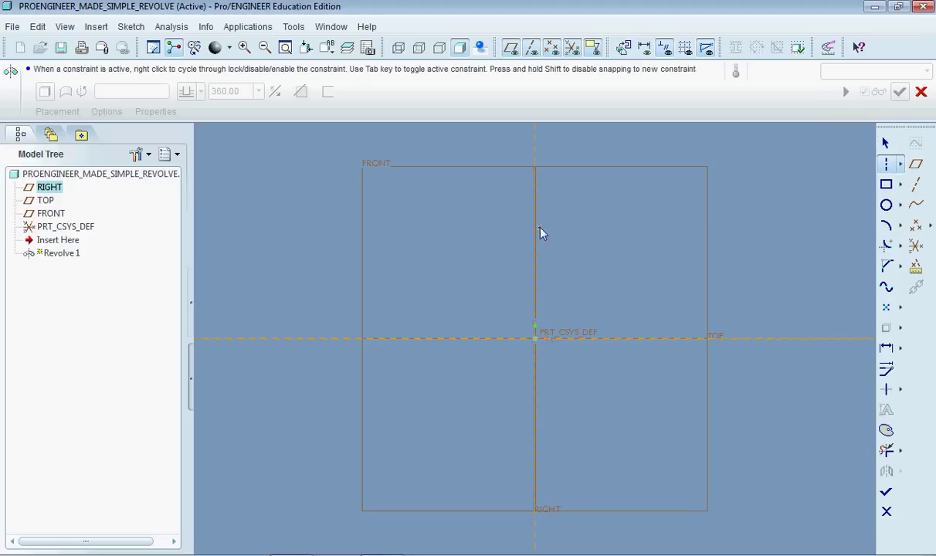
pyautogui.click(540, 340)
pyautogui.click(537, 214)
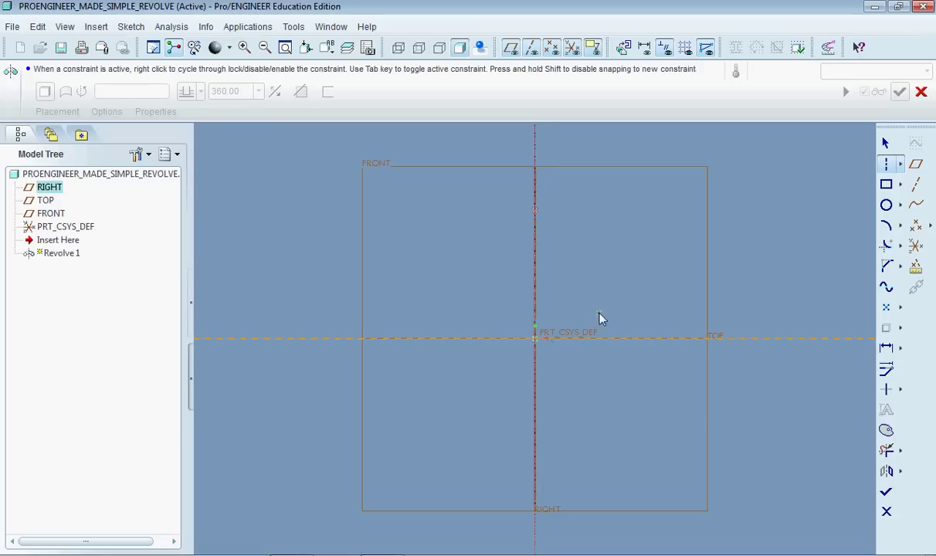
pyautogui.click(900, 163)
pyautogui.click(802, 164)
pyautogui.click(886, 143)
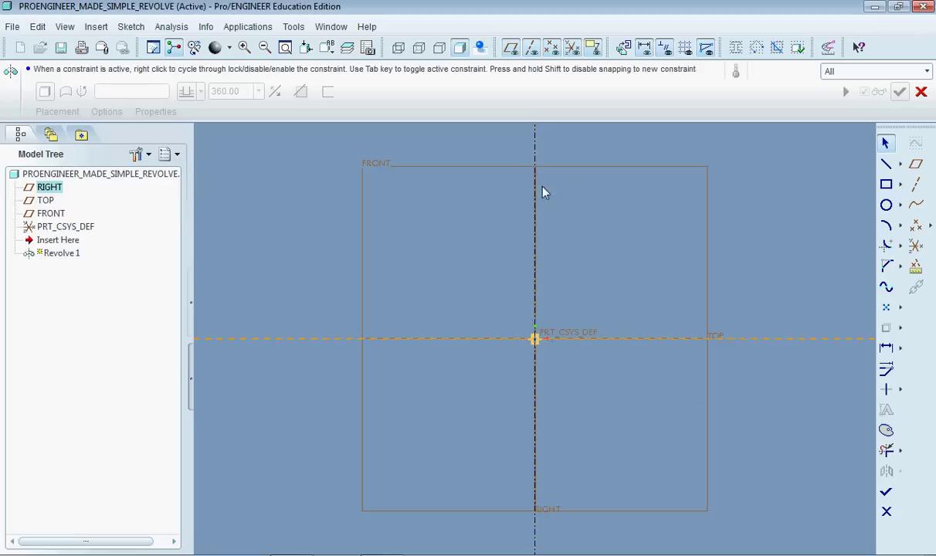
# - Sketch a circle centred on the horizontal reference, clear of the centerline, and complete the 360-degree revolve
pyautogui.click(886, 204)
pyautogui.click(677, 339)
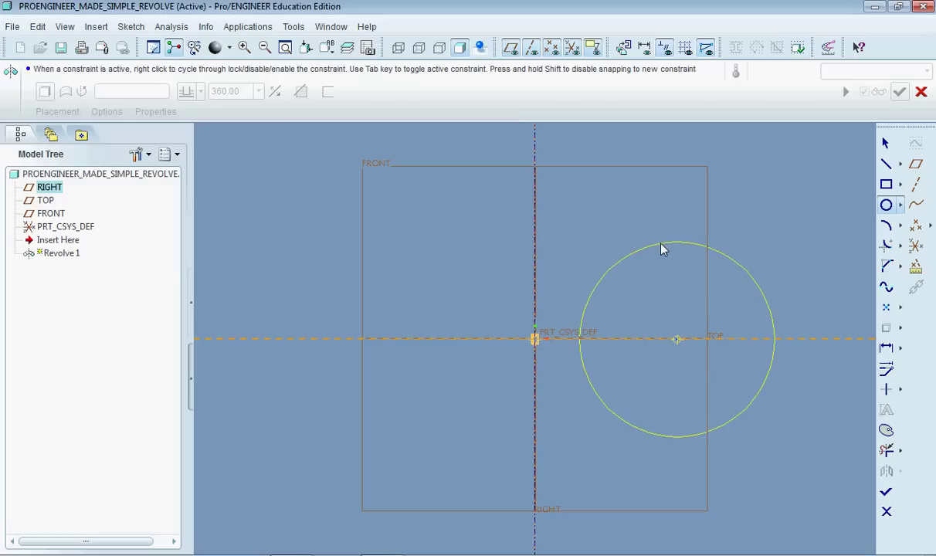
pyautogui.click(661, 244)
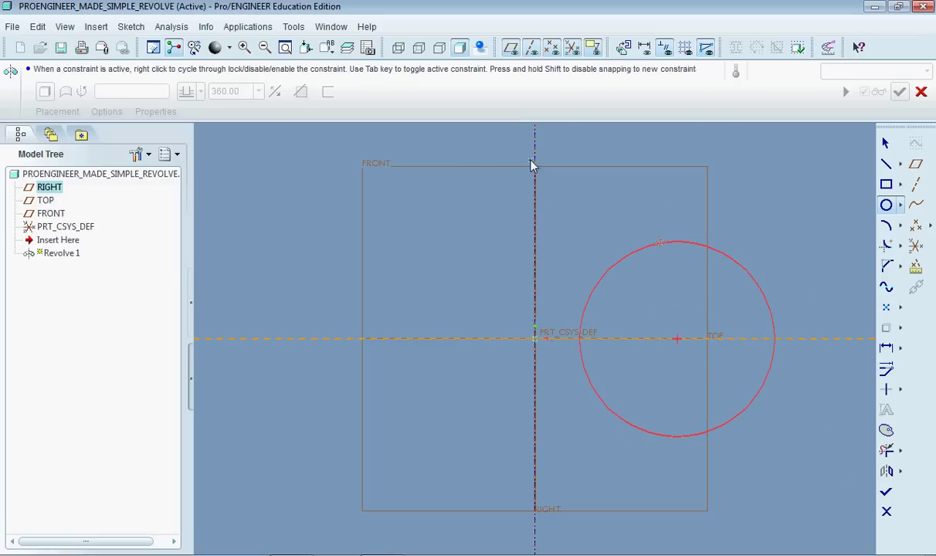
pyautogui.click(886, 492)
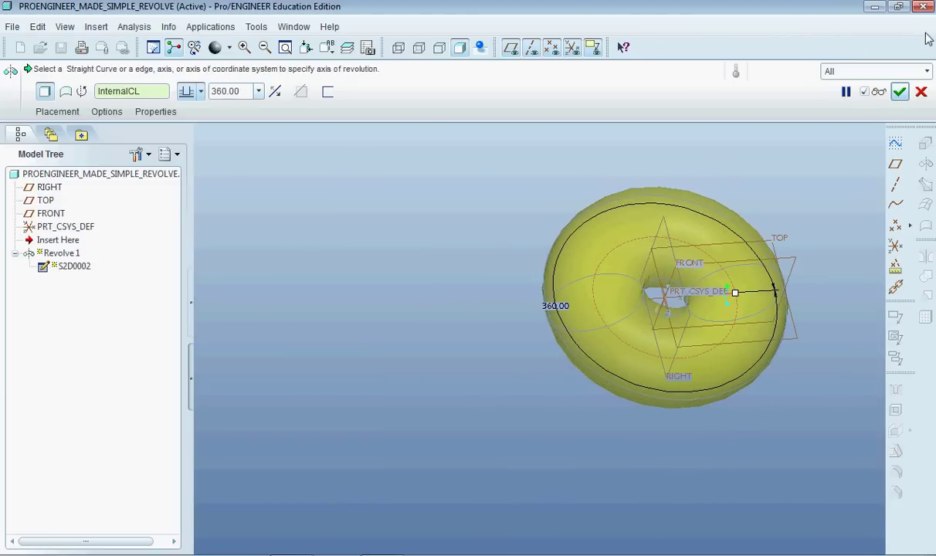
pyautogui.click(900, 92)
pyautogui.scroll(-3, 760, 277)
pyautogui.moveTo(729, 298); pyautogui.dragTo(769, 304, button='middle')
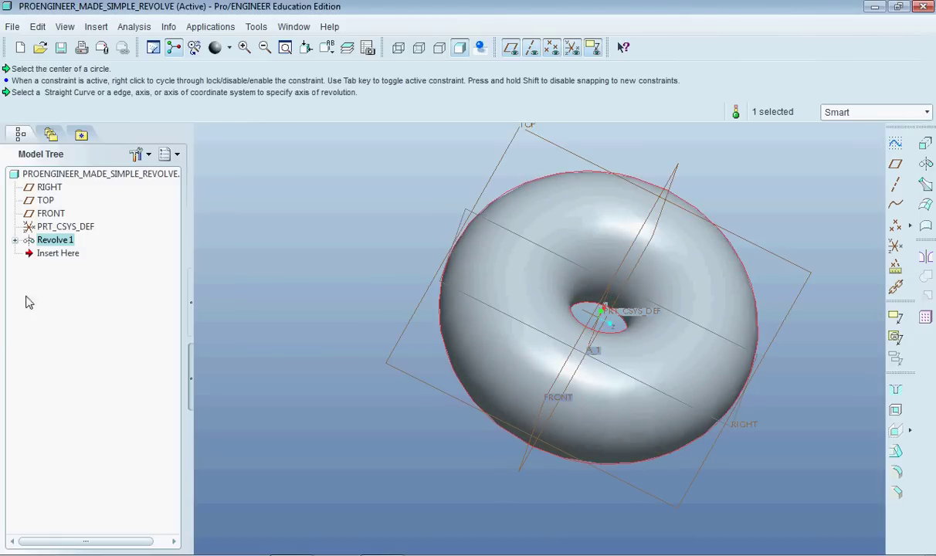
# - Reopen the Revolve 1 sketch for editing and erase the circle
pyautogui.click(16, 242)
pyautogui.rightClick(75, 253)
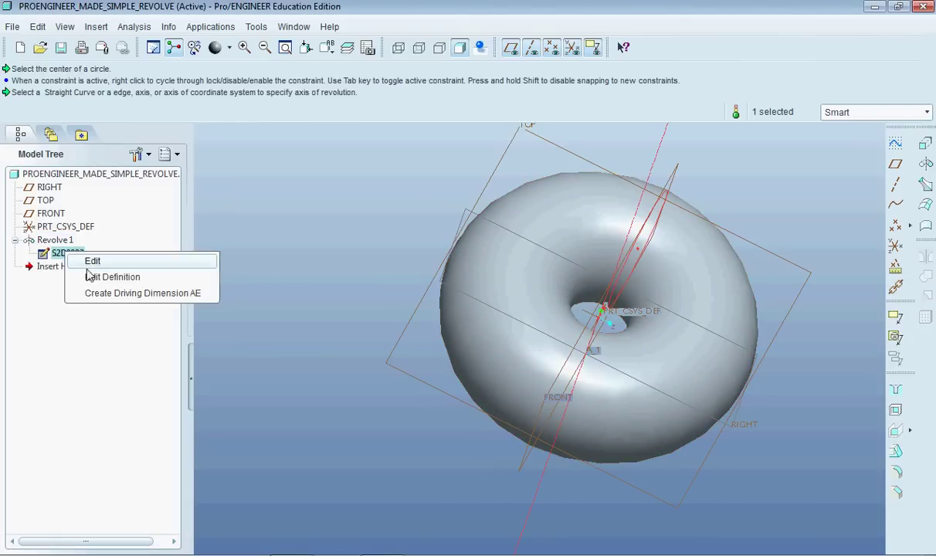
pyautogui.click(96, 275)
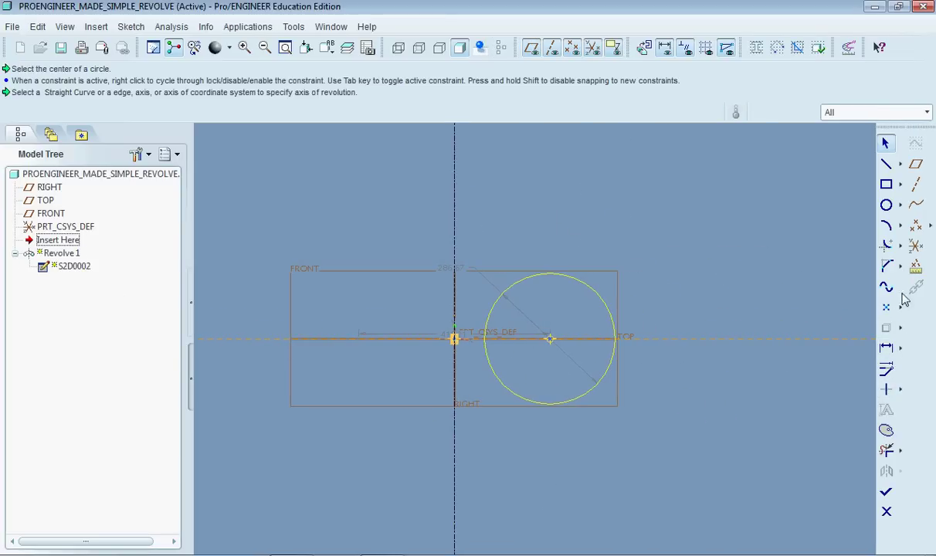
pyautogui.click(888, 451)
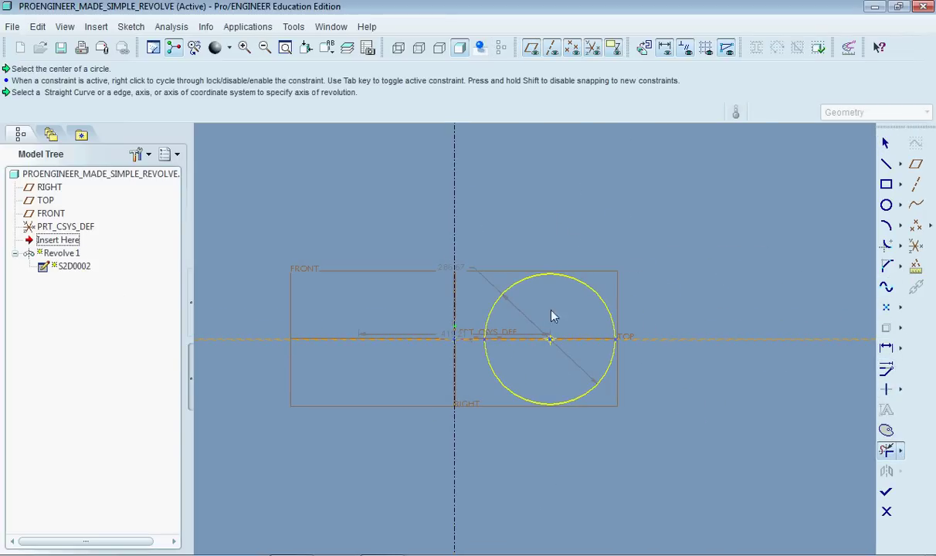
pyautogui.moveTo(570, 268); pyautogui.dragTo(573, 413)
# - Try to revolve a circle centred on the origin, crossing the centerline, and accept the result
pyautogui.click(886, 184)
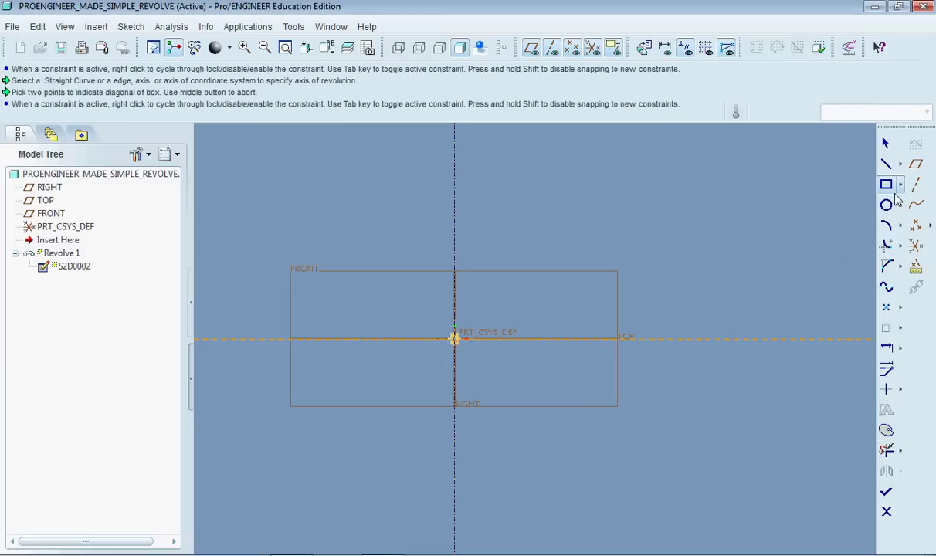
pyautogui.click(886, 205)
pyautogui.click(454, 339)
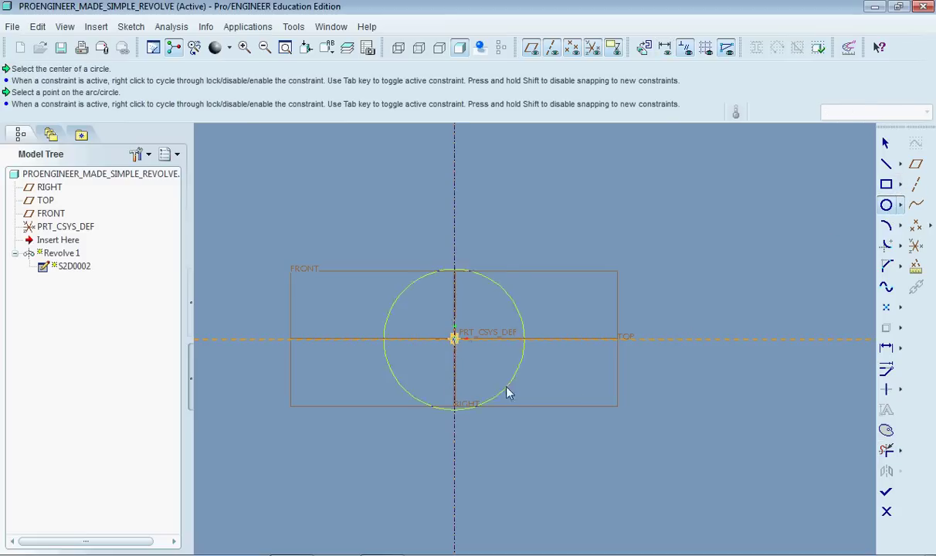
pyautogui.click(514, 399)
pyautogui.click(886, 492)
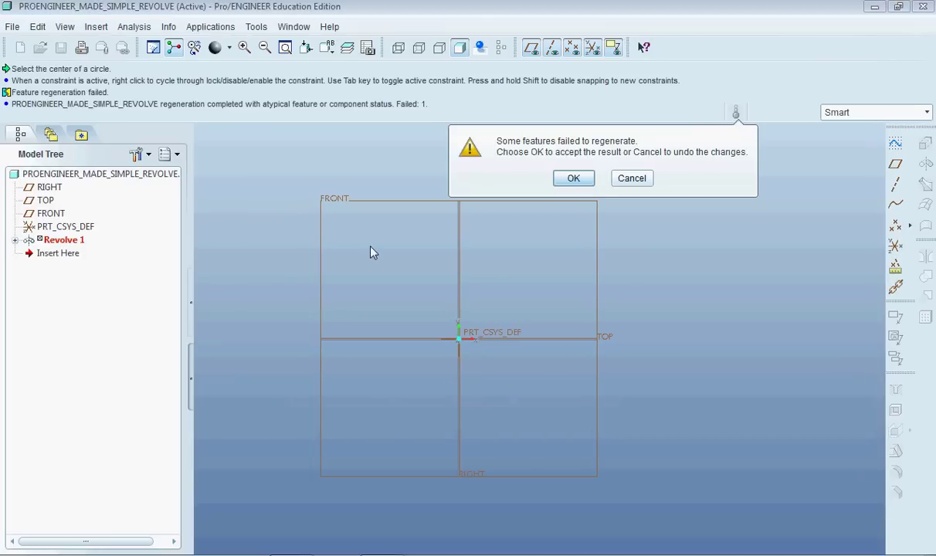
pyautogui.click(581, 179)
# - Reopen the Revolve 1 sketch, add a second circle on the horizontal reference beside the centerline, and accept the regenerated feature
pyautogui.click(14, 240)
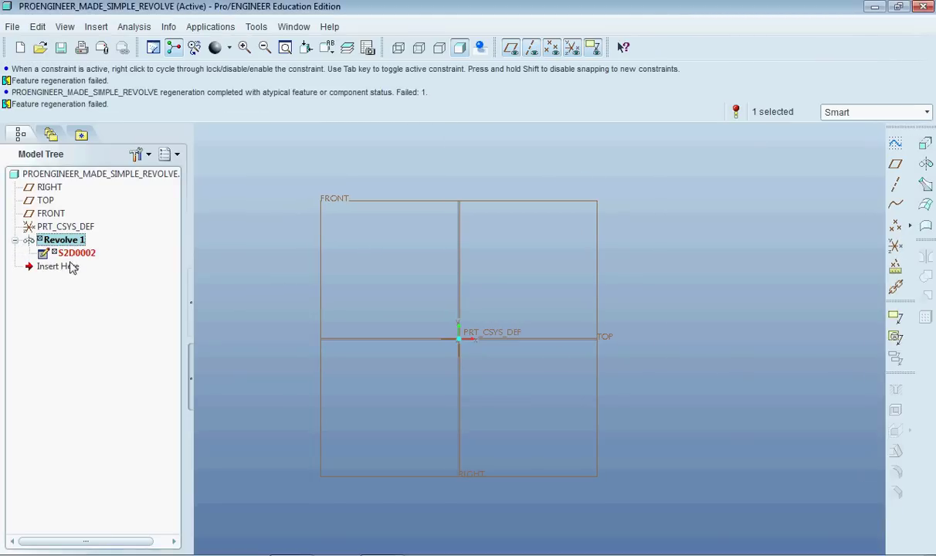
pyautogui.rightClick(74, 254)
pyautogui.click(109, 265)
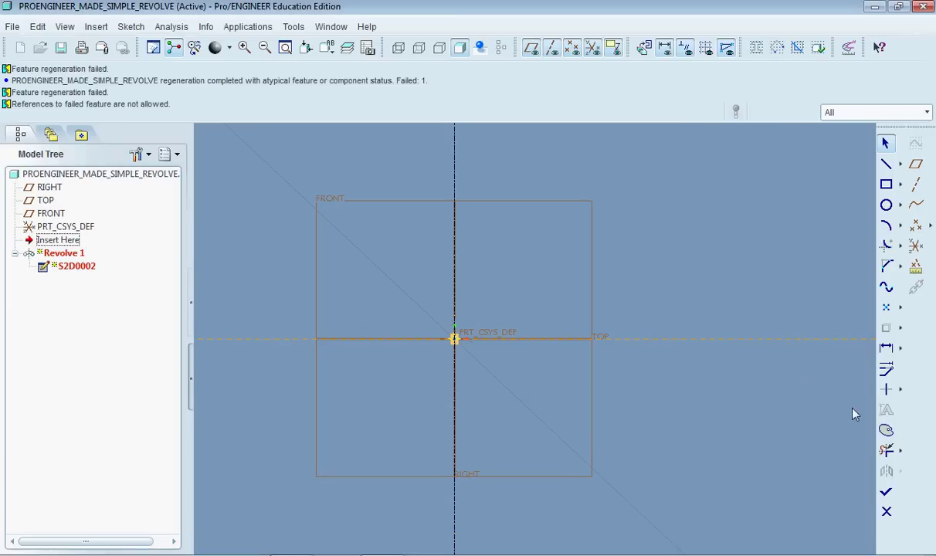
pyautogui.scroll(-4, 463, 335)
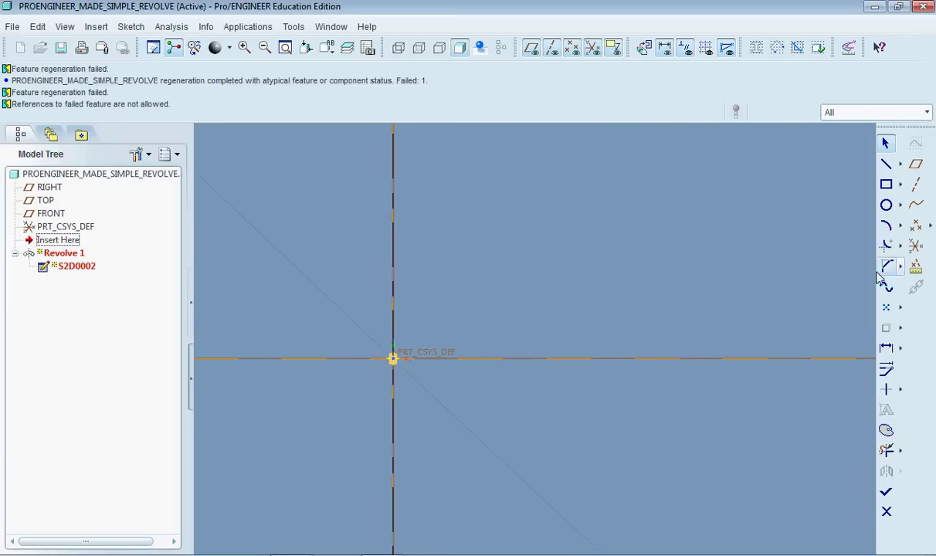
pyautogui.click(886, 205)
pyautogui.click(660, 364)
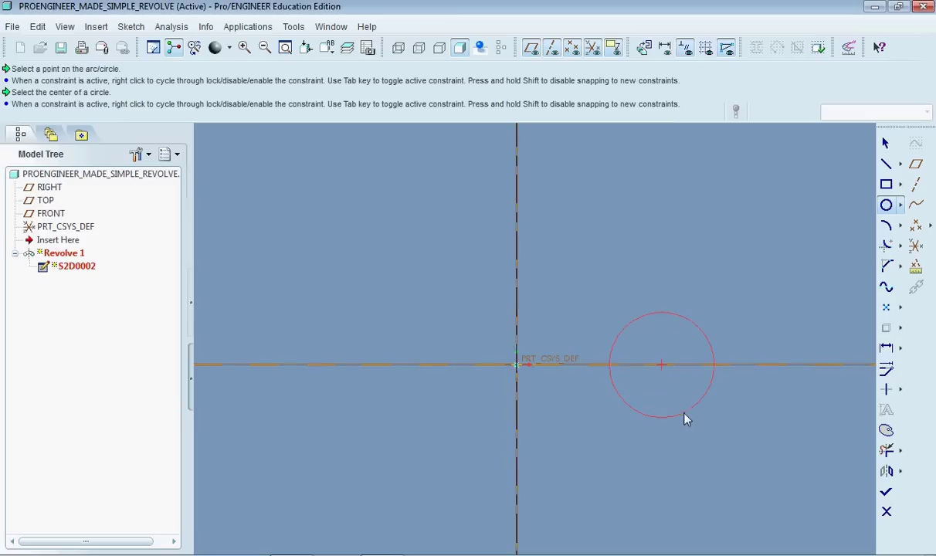
pyautogui.click(683, 414)
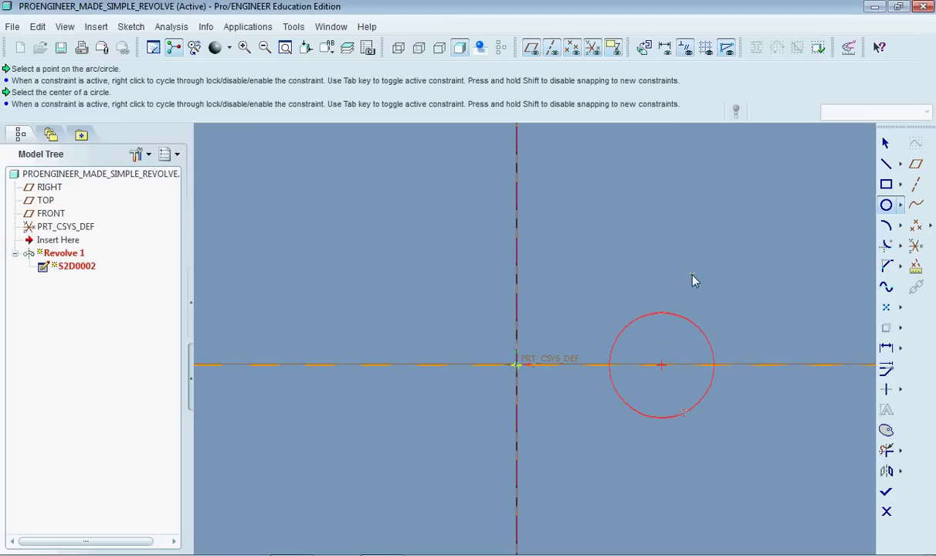
pyautogui.click(886, 491)
pyautogui.click(741, 142)
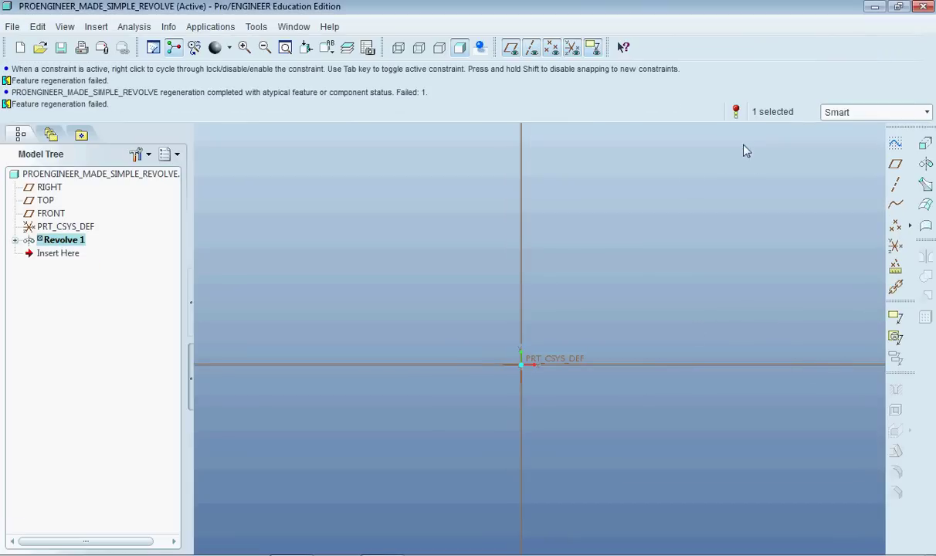
# - Delete the Revolve 1 feature from the part
pyautogui.rightClick(44, 240)
pyautogui.click(69, 269)
pyautogui.click(425, 314)
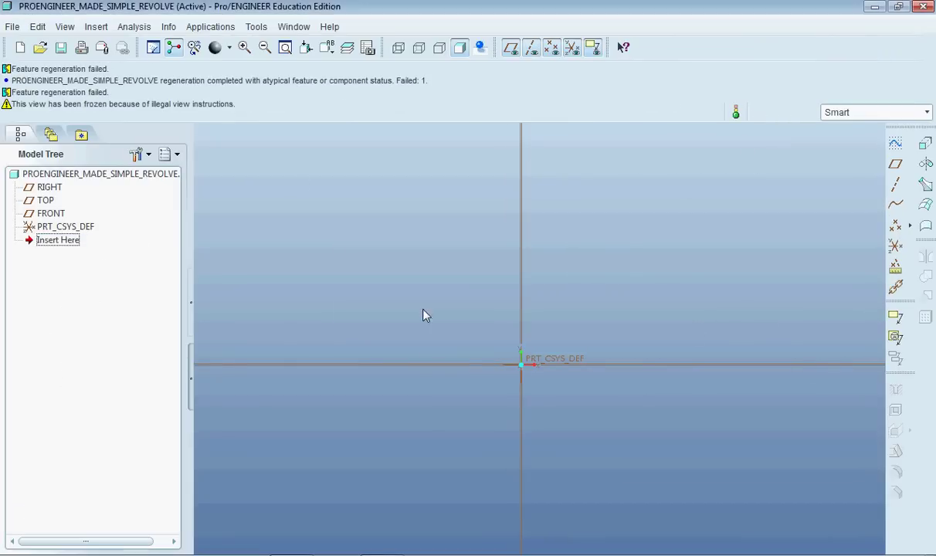
# - Start a new solid Revolve with an internal sketch on FRONT, using RIGHT as the right-facing orientation reference
pyautogui.click(926, 164)
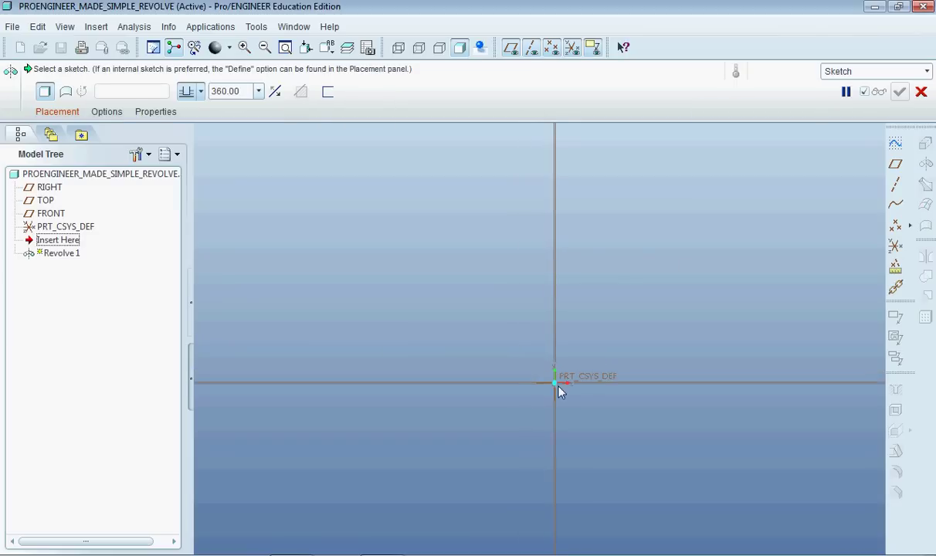
pyautogui.scroll(5, 568, 392)
pyautogui.scroll(-2, 557, 370)
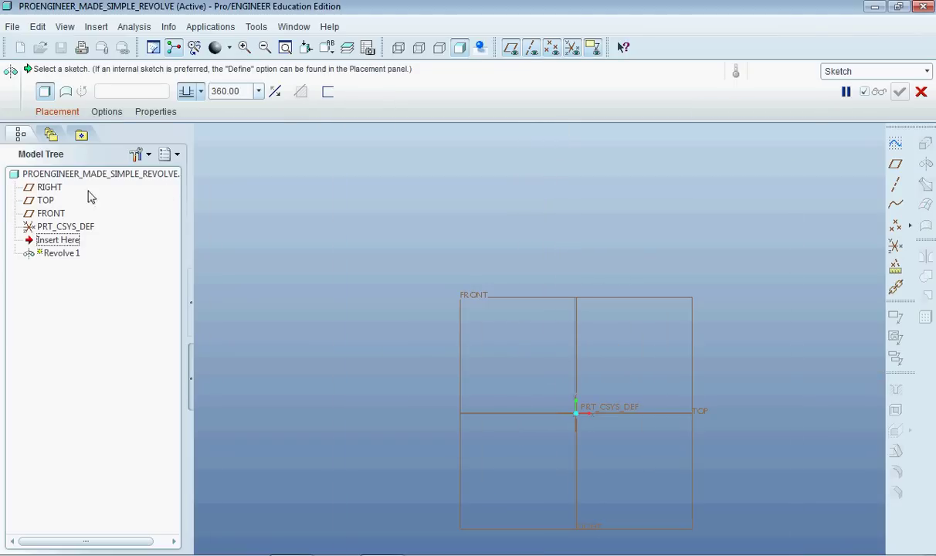
pyautogui.click(71, 116)
pyautogui.click(69, 114)
pyautogui.click(144, 161)
pyautogui.click(495, 300)
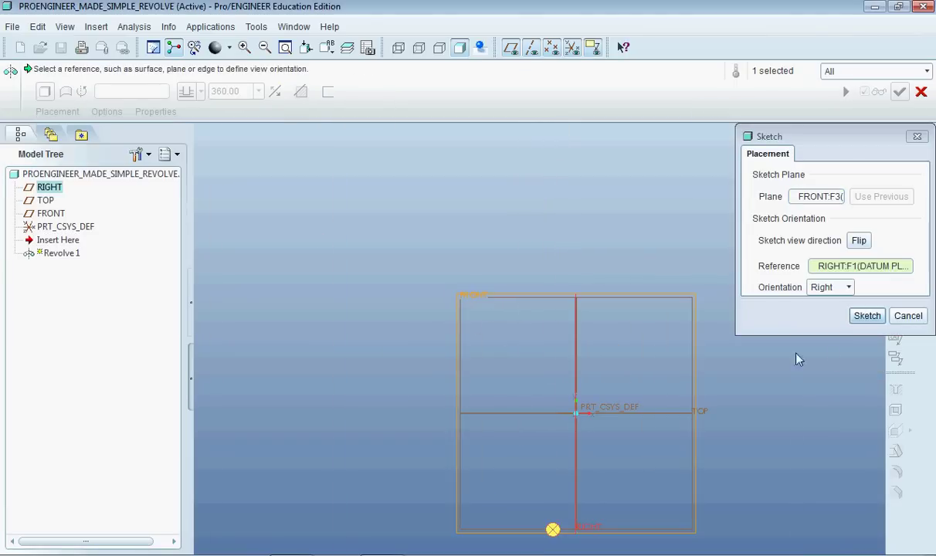
pyautogui.click(868, 317)
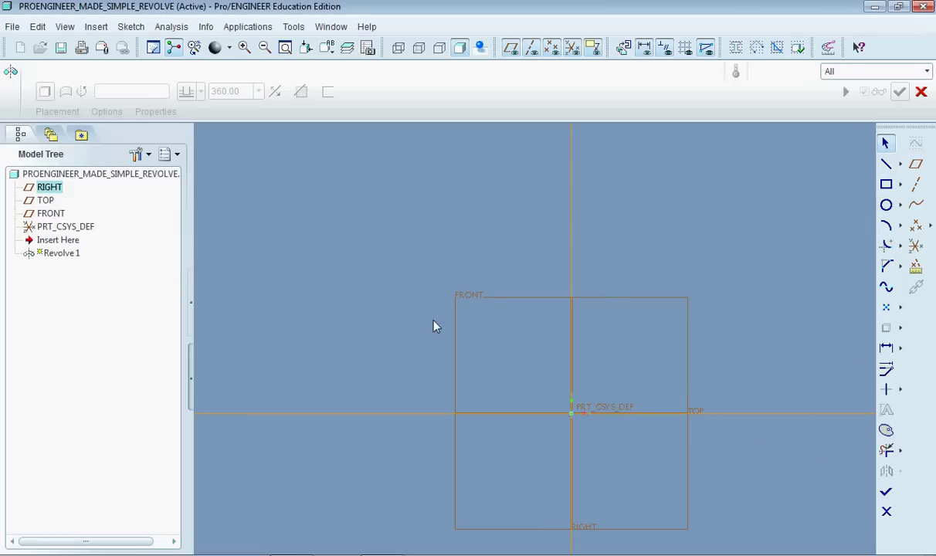
# - Sketch a vertical centerline through the origin along the RIGHT reference as the axis of revolution
pyautogui.keyDown('shift'); pyautogui.moveTo(584, 406); pyautogui.dragTo(547, 325, button='middle'); pyautogui.keyUp('shift')
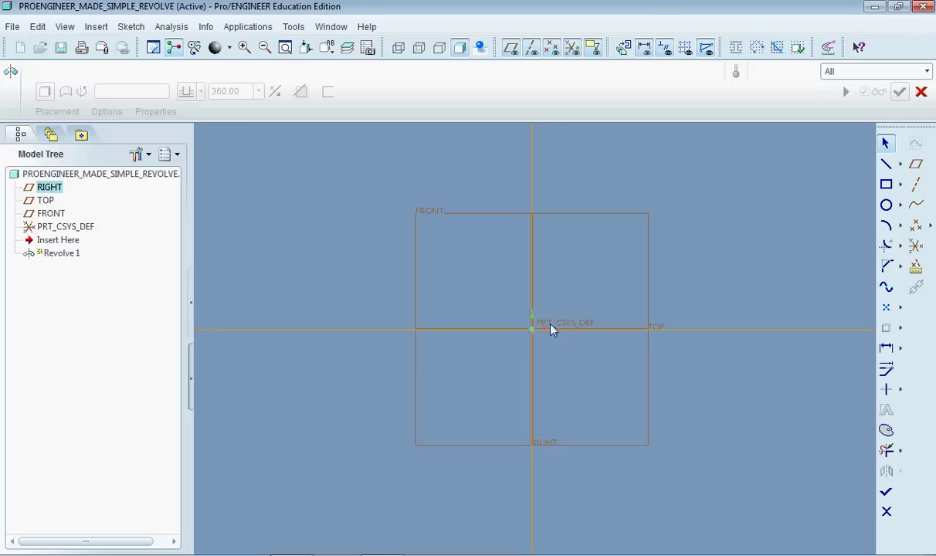
pyautogui.scroll(-3, 543, 321)
pyautogui.scroll(-3, 542, 323)
pyautogui.scroll(2, 547, 331)
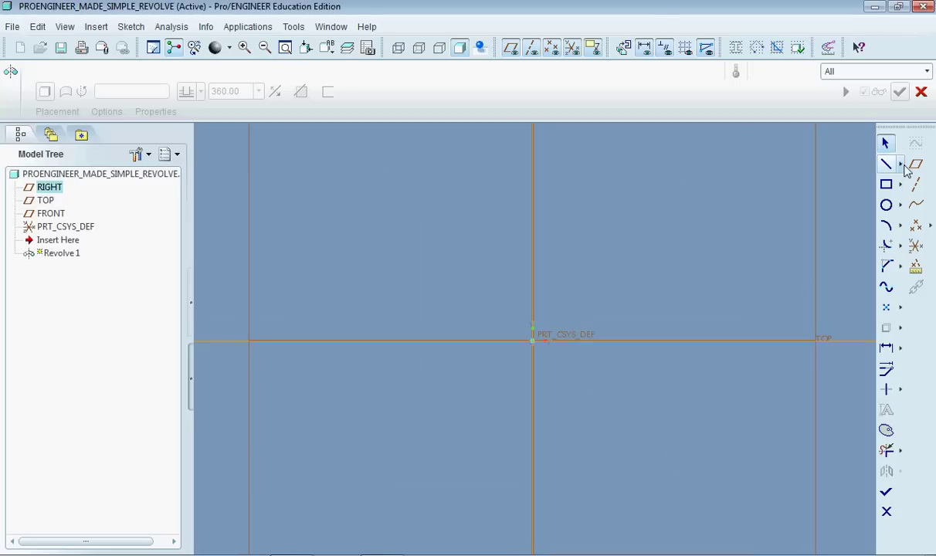
pyautogui.click(901, 165)
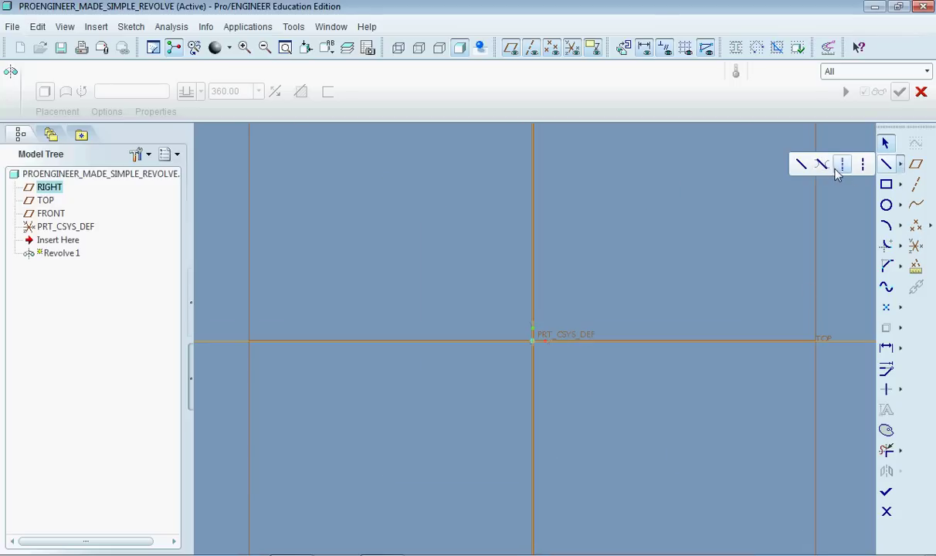
pyautogui.click(537, 342)
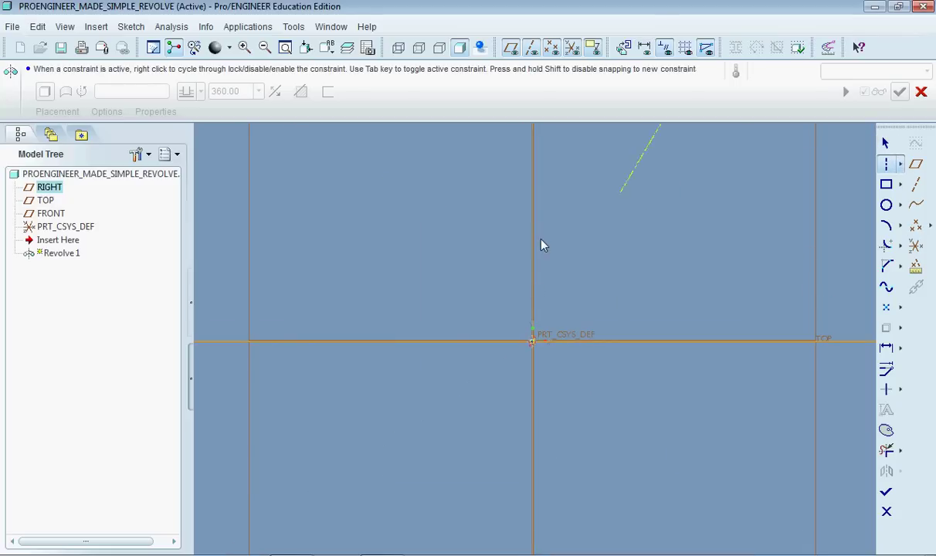
pyautogui.middleClick(645, 246)
pyautogui.click(886, 163)
pyautogui.click(533, 341)
pyautogui.click(533, 217)
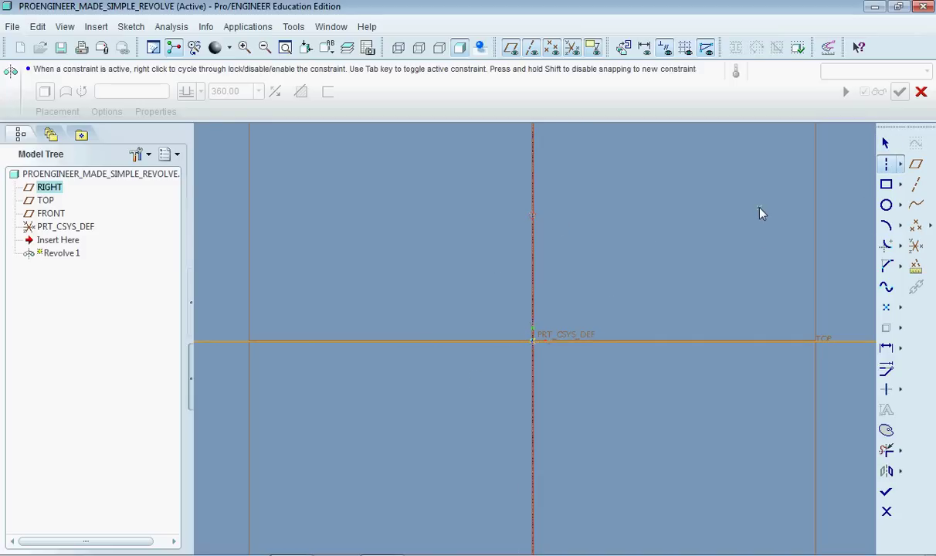
pyautogui.click(886, 143)
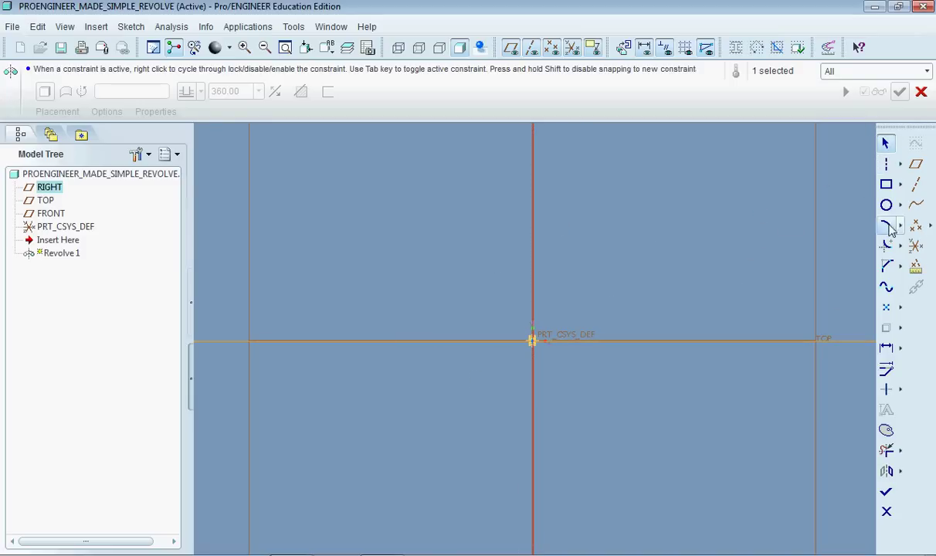
# - Sketch a circle centred on the horizontal reference to the right of the centerline and trim away its upper half
pyautogui.click(885, 205)
pyautogui.click(697, 341)
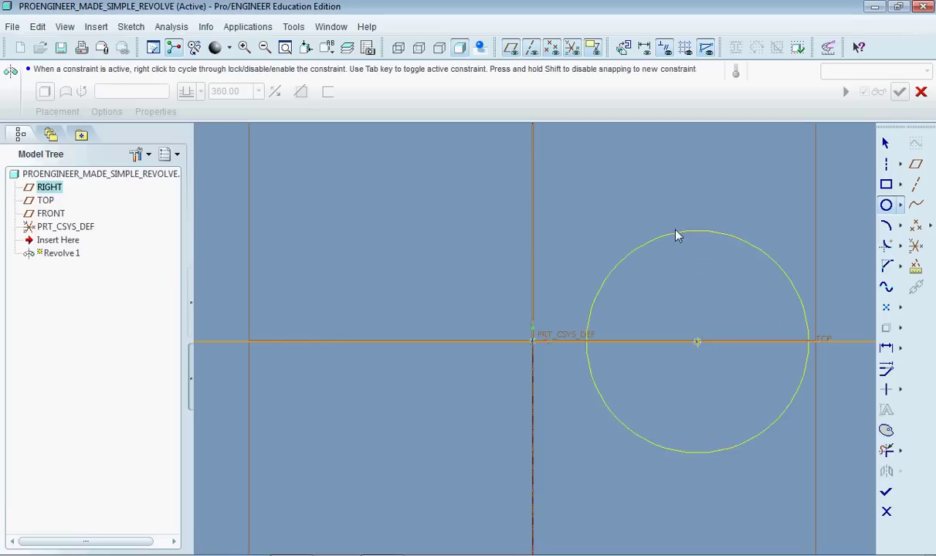
pyautogui.click(675, 226)
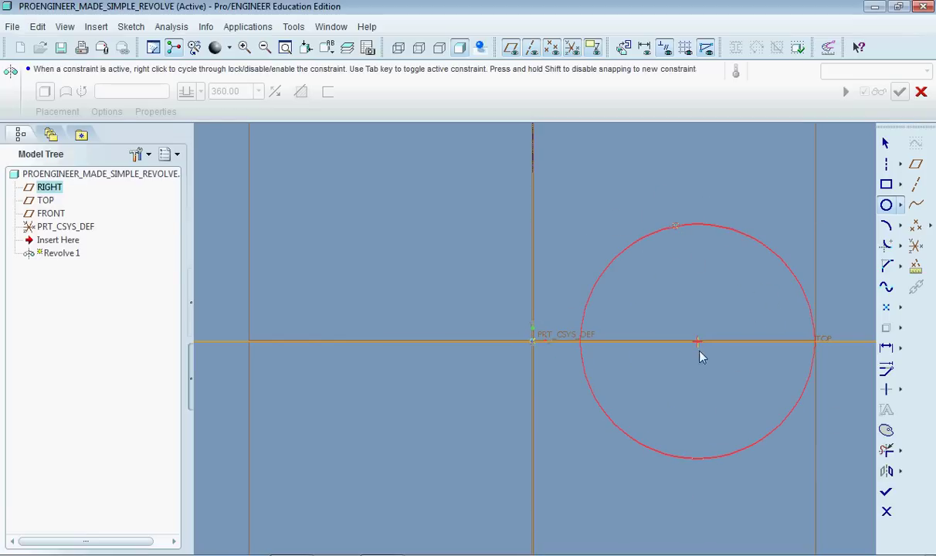
pyautogui.click(888, 451)
pyautogui.click(756, 238)
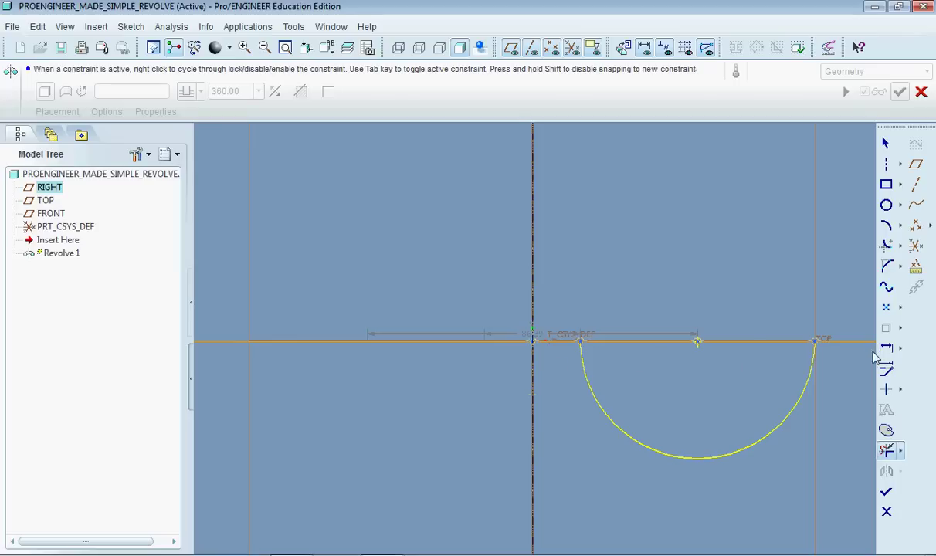
# - Close the lower semicircle with a straight horizontal line between its two endpoints
pyautogui.click(901, 165)
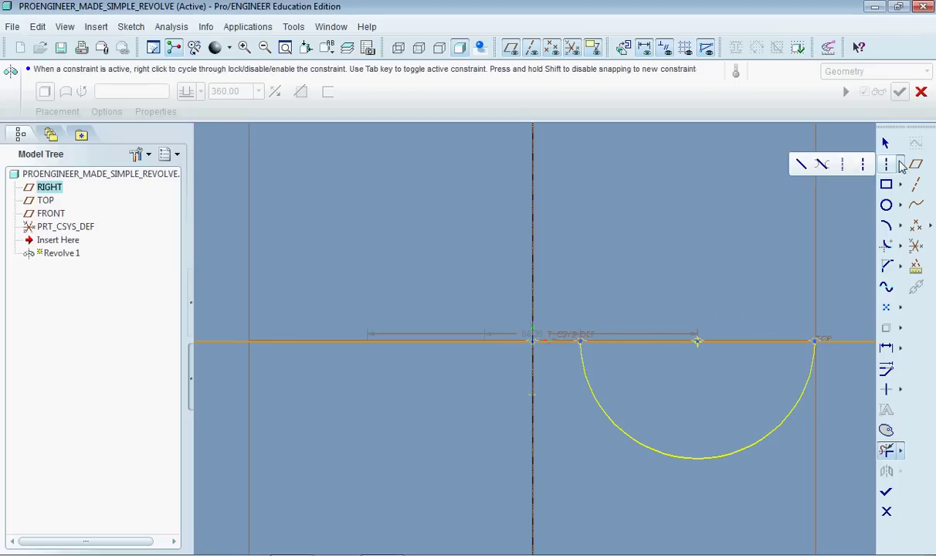
pyautogui.click(802, 166)
pyautogui.click(815, 342)
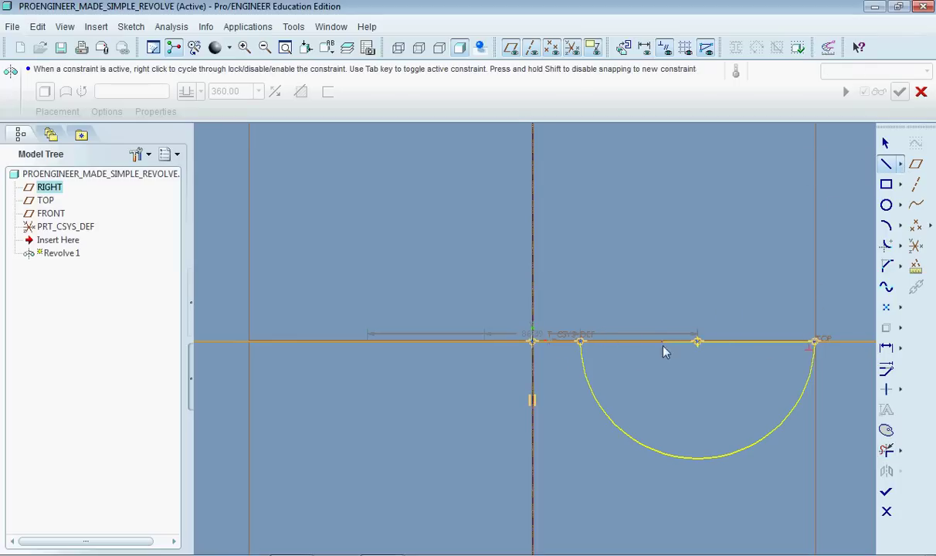
pyautogui.click(581, 344)
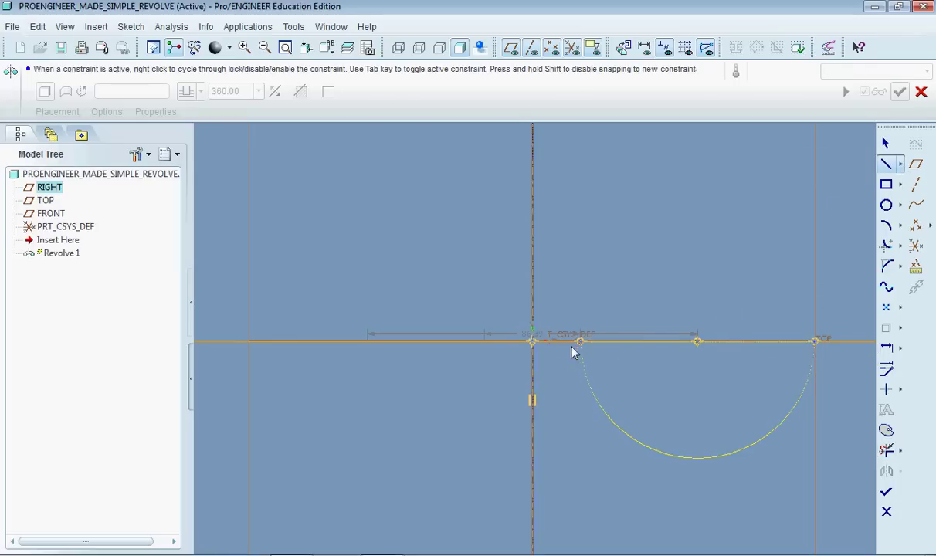
# - Finish the sketch and accept the 360-degree solid revolve of the semicircle, viewing it from other angles
pyautogui.click(887, 493)
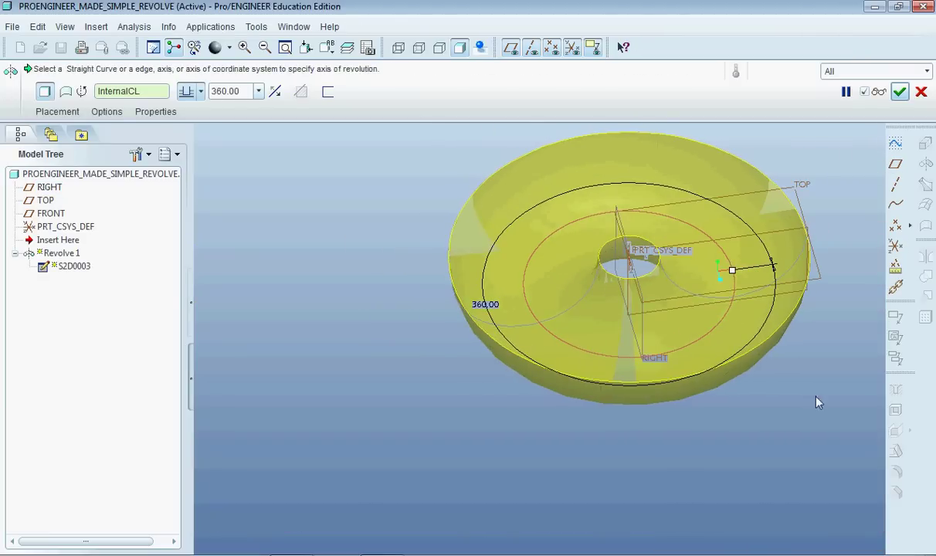
pyautogui.click(900, 91)
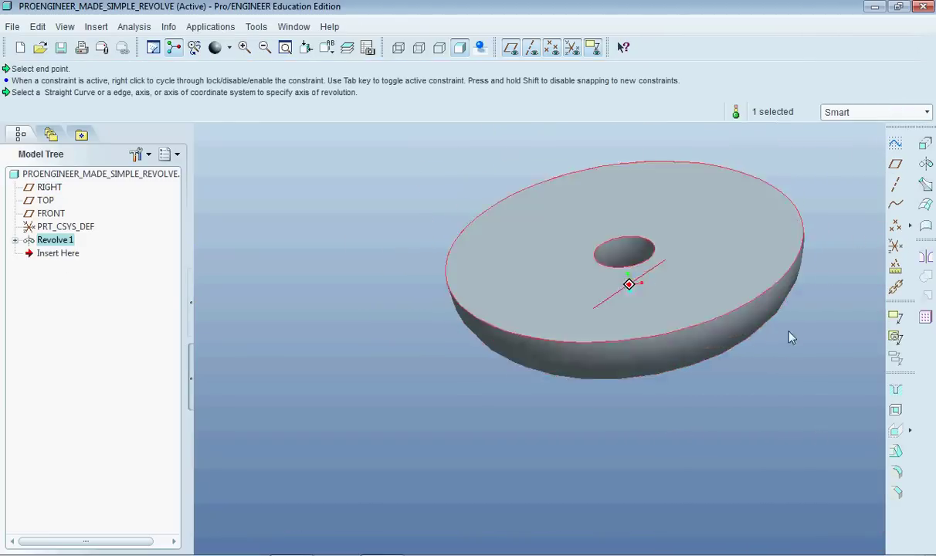
pyautogui.moveTo(747, 312); pyautogui.dragTo(794, 173, button='middle')
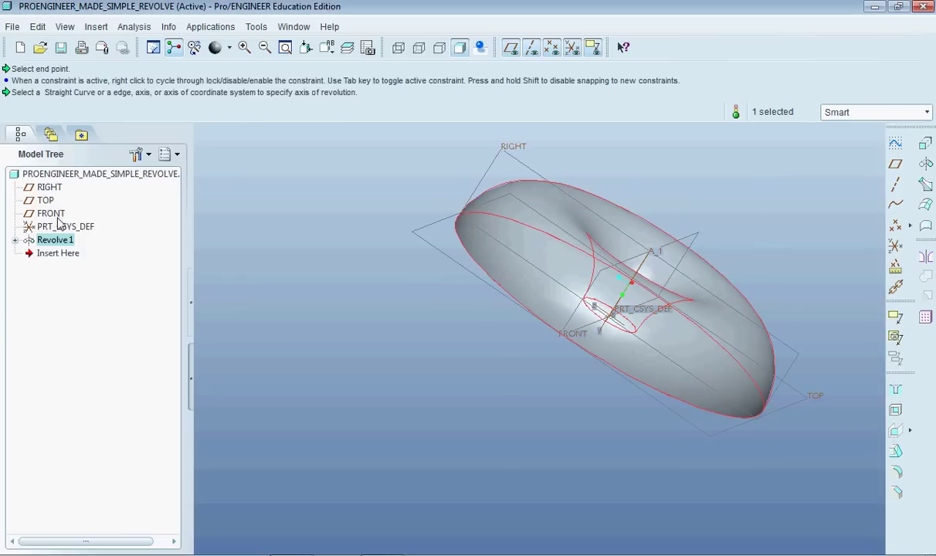
# - Reopen the Revolve 1 sketch for editing and trim away the semicircular profile, keeping the centerline
pyautogui.click(15, 240)
pyautogui.click(63, 253)
pyautogui.rightClick(64, 253)
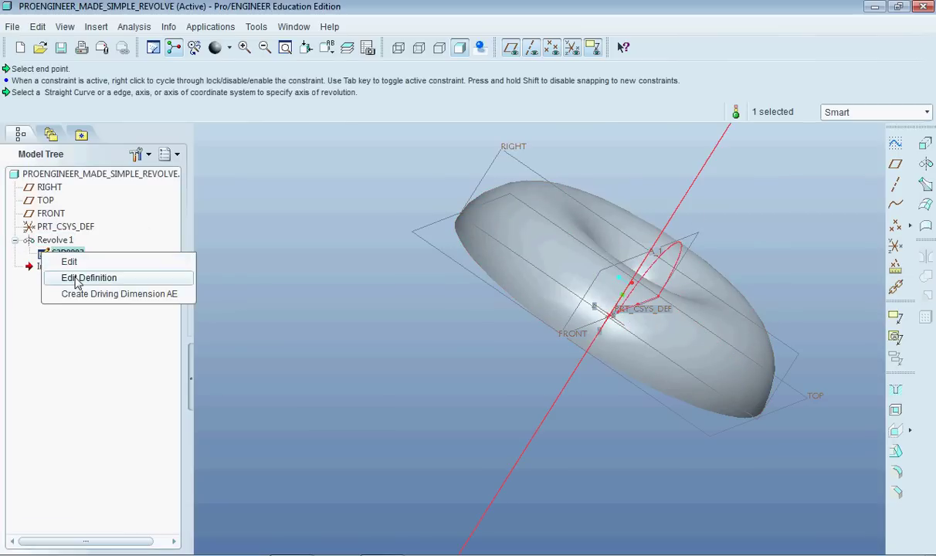
pyautogui.click(88, 274)
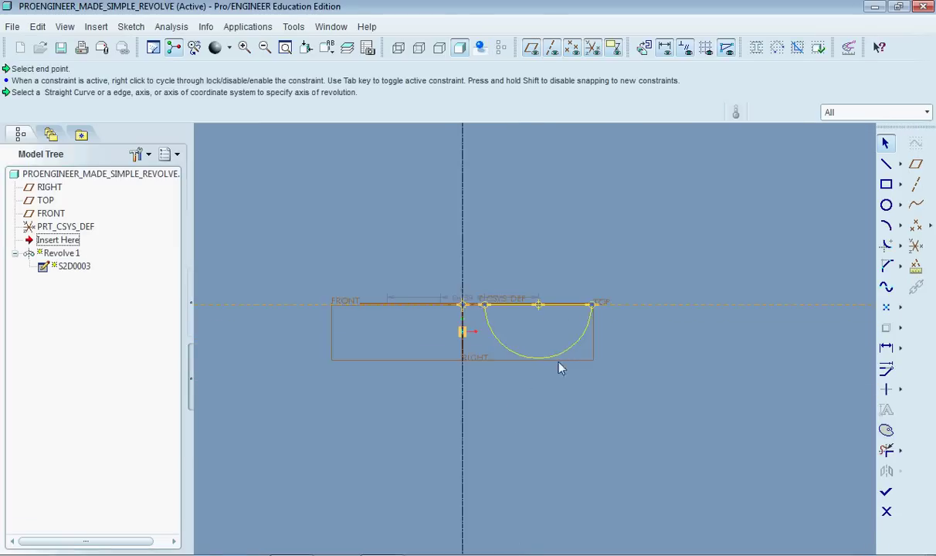
pyautogui.click(886, 454)
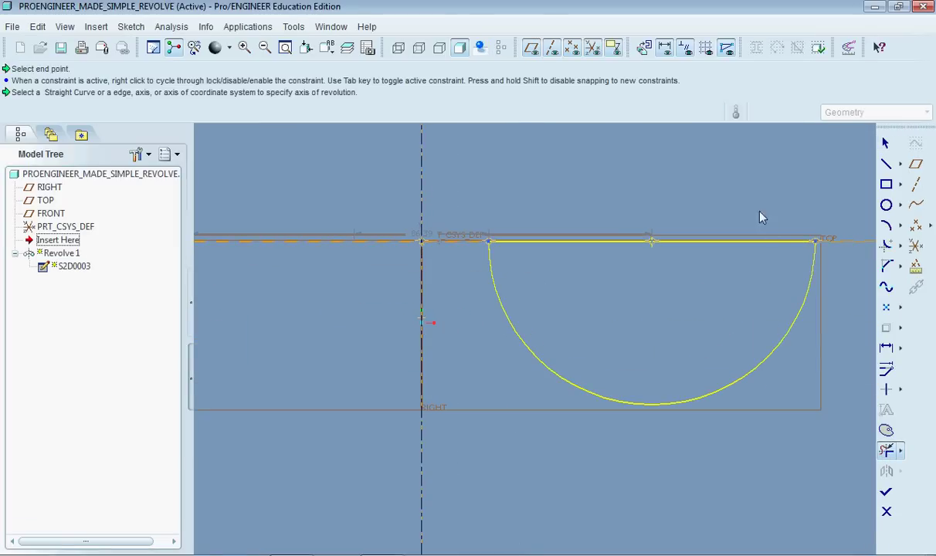
pyautogui.moveTo(802, 316); pyautogui.dragTo(805, 332)
pyautogui.scroll(3, 774, 410)
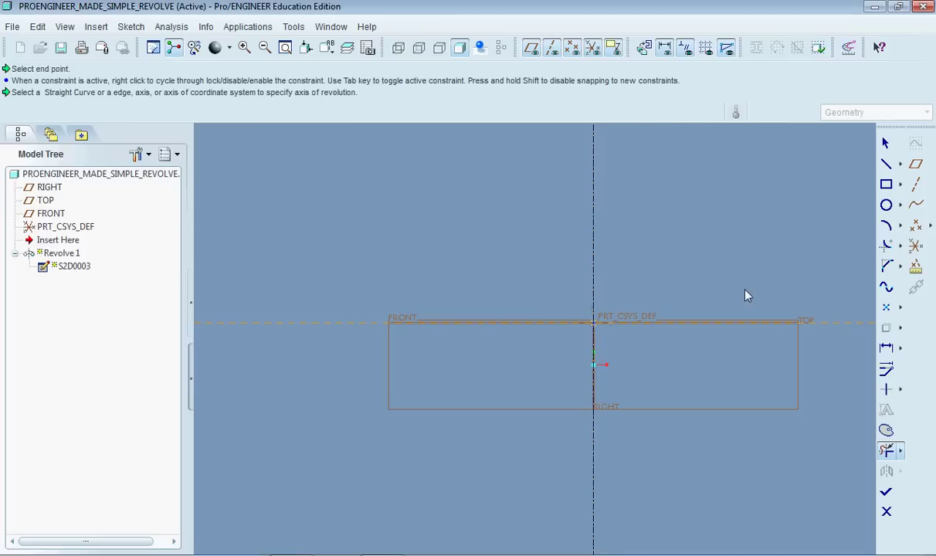
# - Draw a vertical line about 454 long on the centerline, starting about 213 above the horizontal reference
pyautogui.click(886, 164)
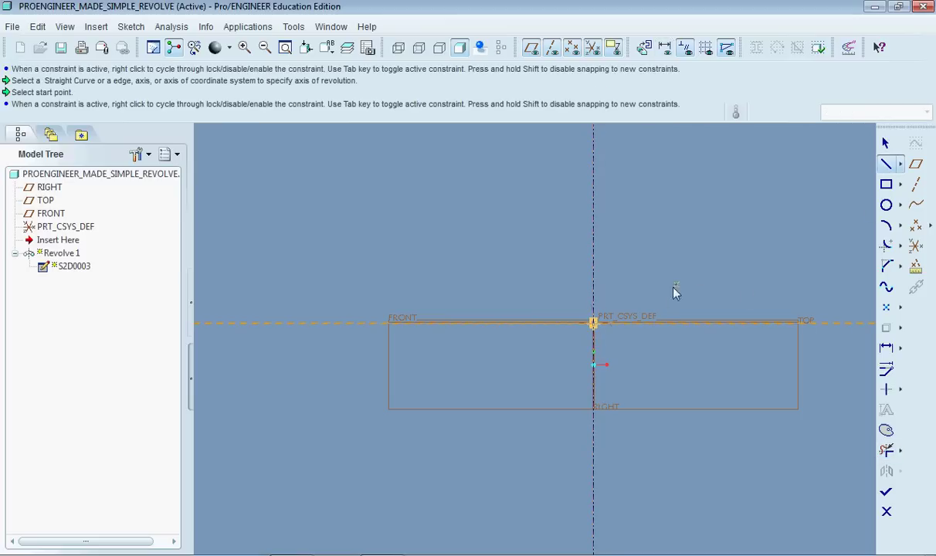
pyautogui.click(594, 156)
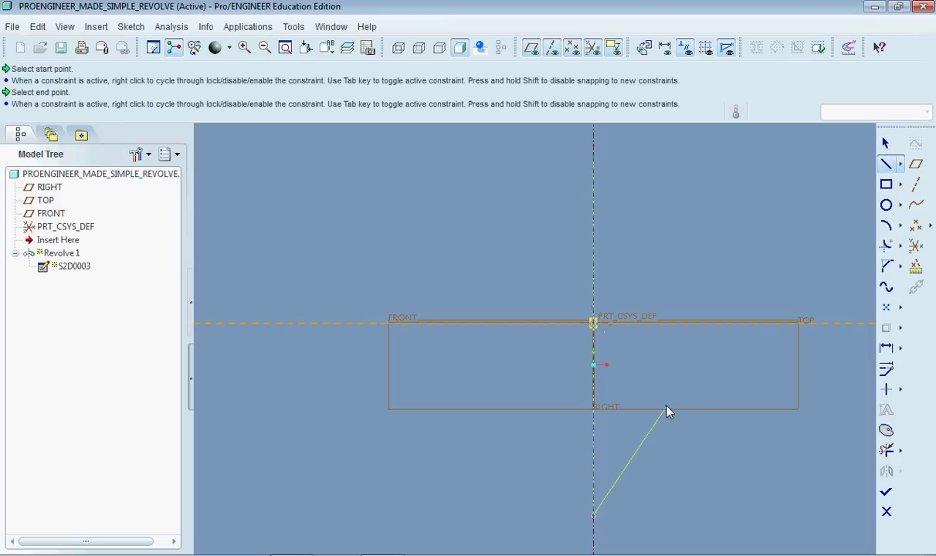
pyautogui.click(887, 145)
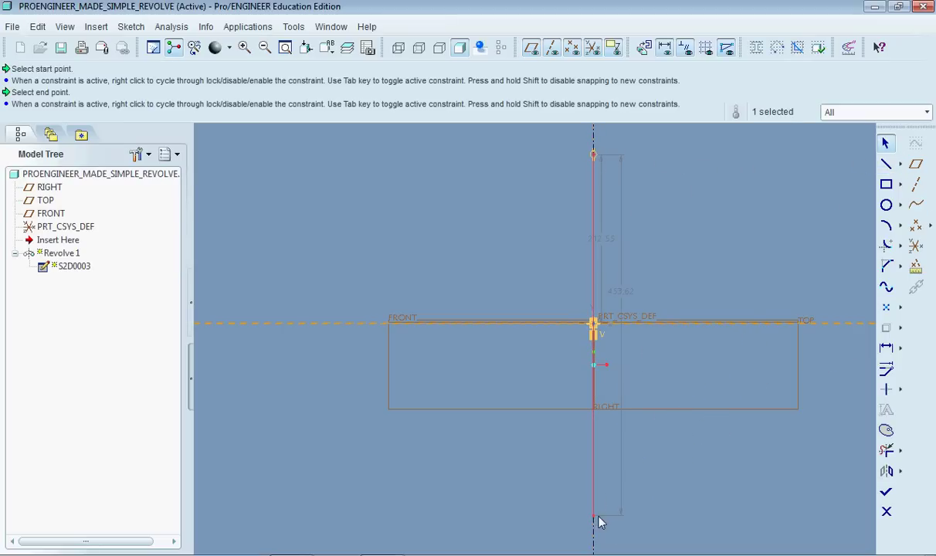
# - Trim off the line's part below the horizontal reference and redraw it downward equal in length to the upper part
pyautogui.click(887, 450)
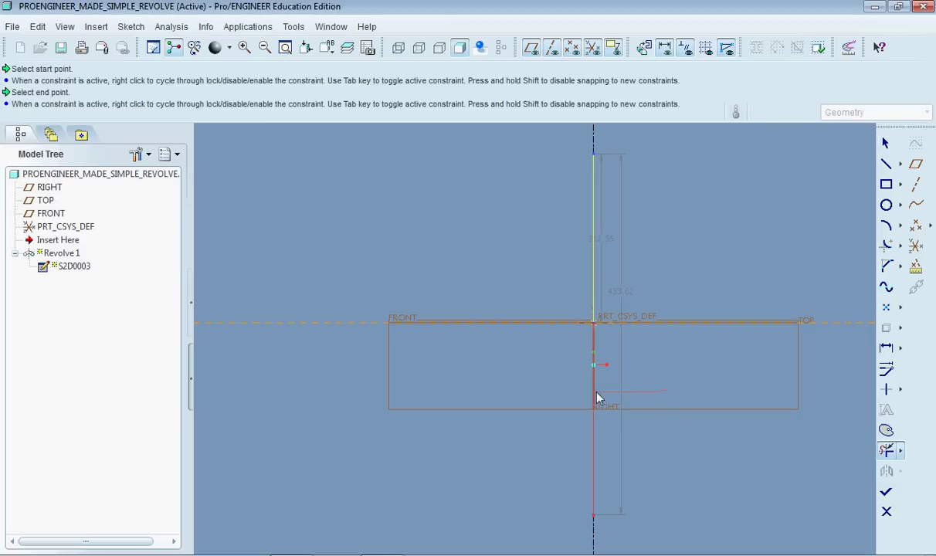
pyautogui.click(594, 425)
pyautogui.click(887, 164)
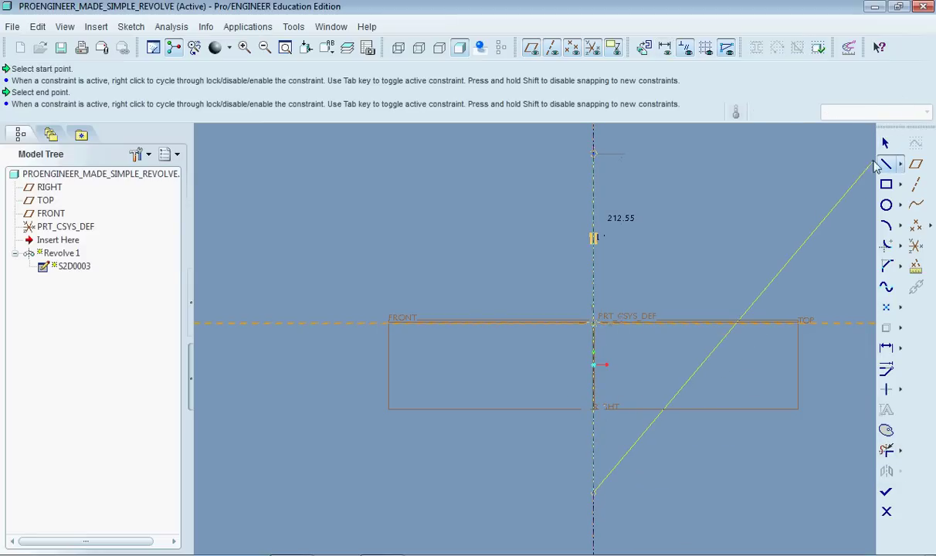
pyautogui.click(886, 142)
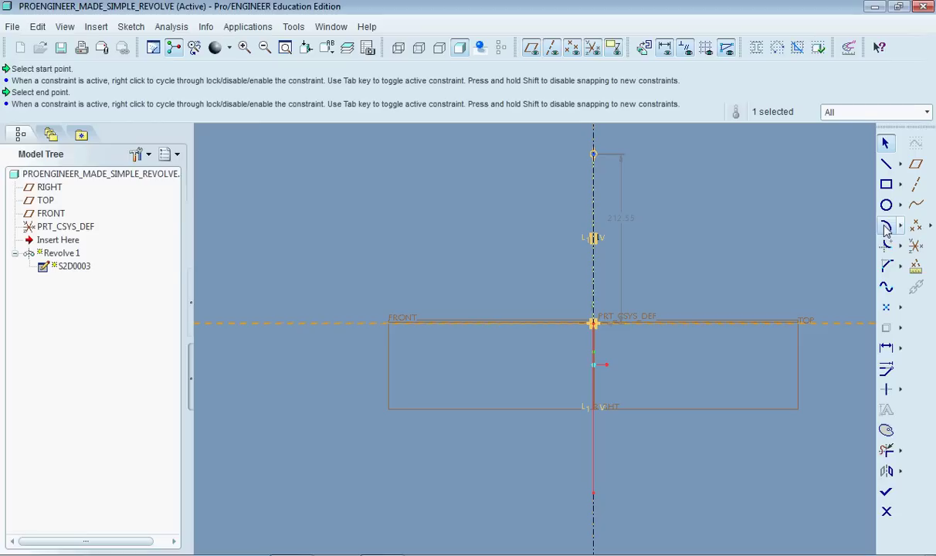
pyautogui.click(887, 286)
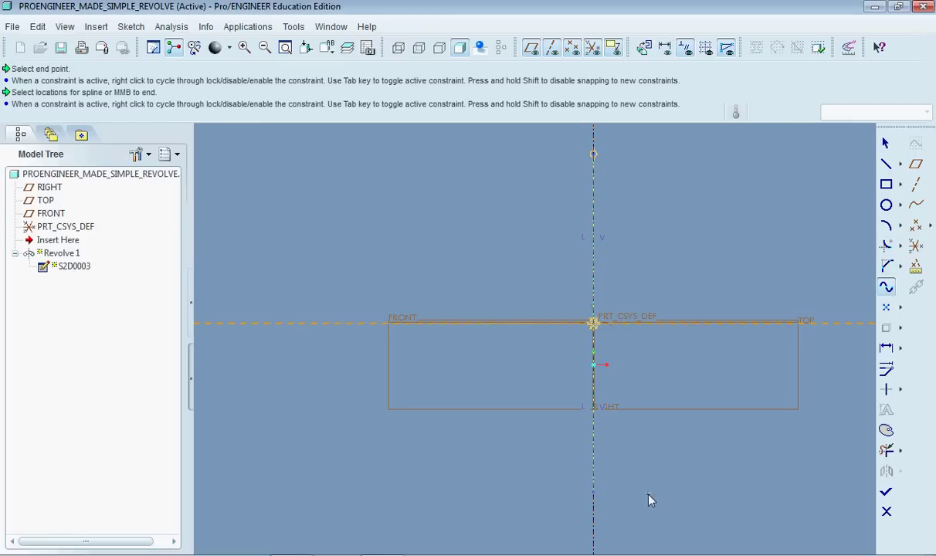
pyautogui.click(593, 492)
pyautogui.click(709, 408)
pyautogui.click(741, 231)
pyautogui.click(691, 176)
pyautogui.middleClick(672, 339)
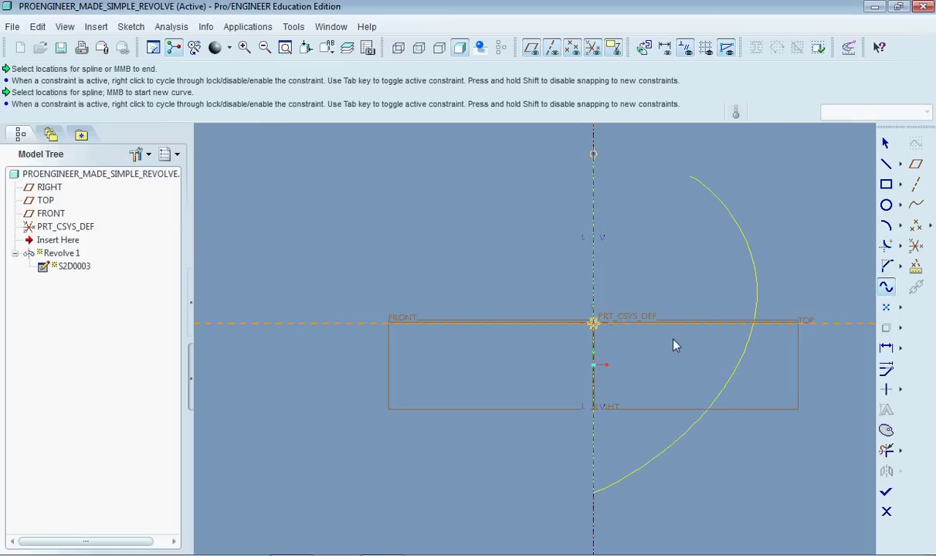
pyautogui.click(655, 399)
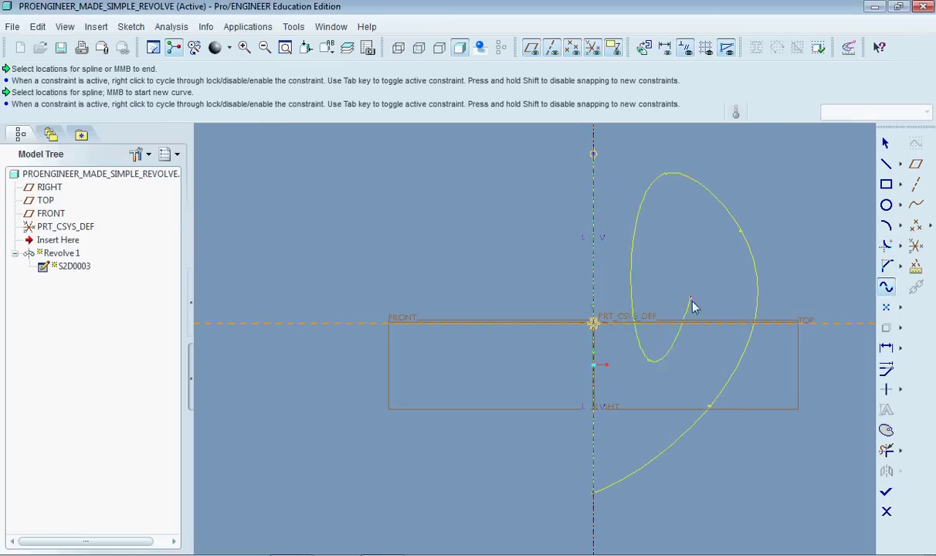
pyautogui.click(599, 152)
pyautogui.click(617, 295)
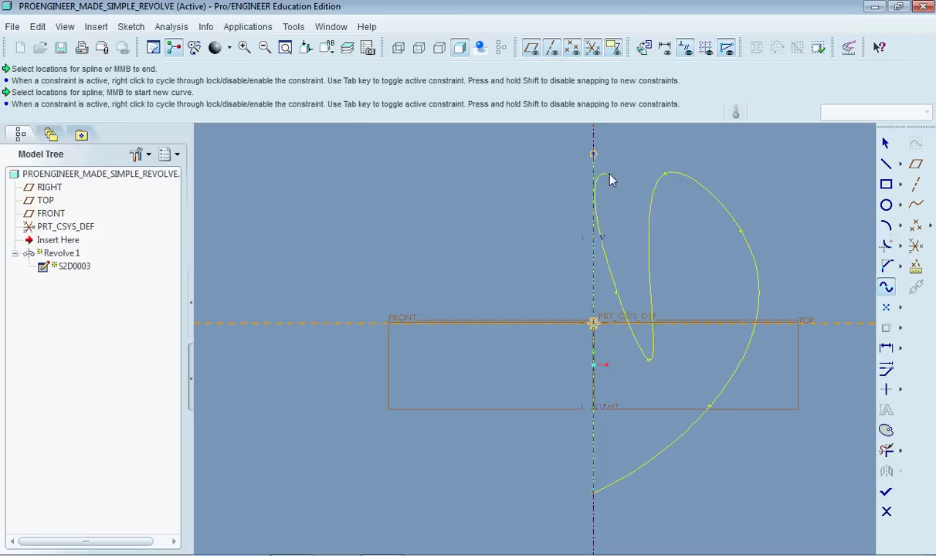
pyautogui.click(709, 159)
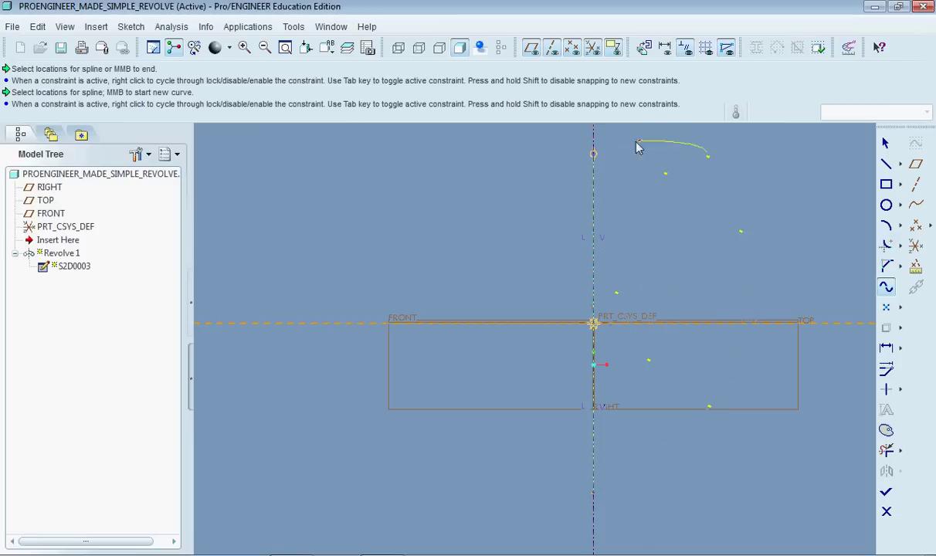
pyautogui.click(596, 155)
pyautogui.middleClick(641, 187)
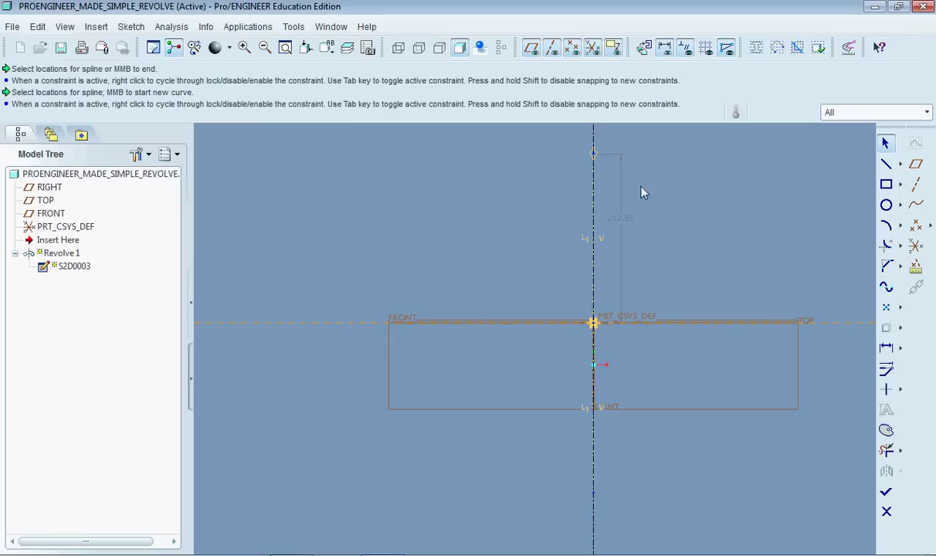
# - Try to revolve a wavy spline profile joining the vertical line's lower and upper ends, and cancel the sketch changes
pyautogui.click(886, 289)
pyautogui.click(594, 495)
pyautogui.click(716, 382)
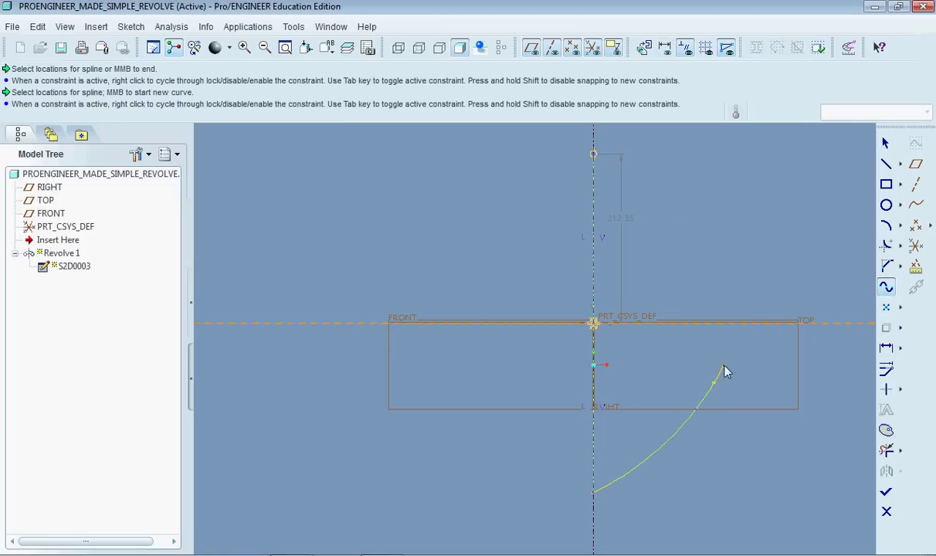
pyautogui.click(686, 242)
pyautogui.click(762, 189)
pyautogui.click(593, 154)
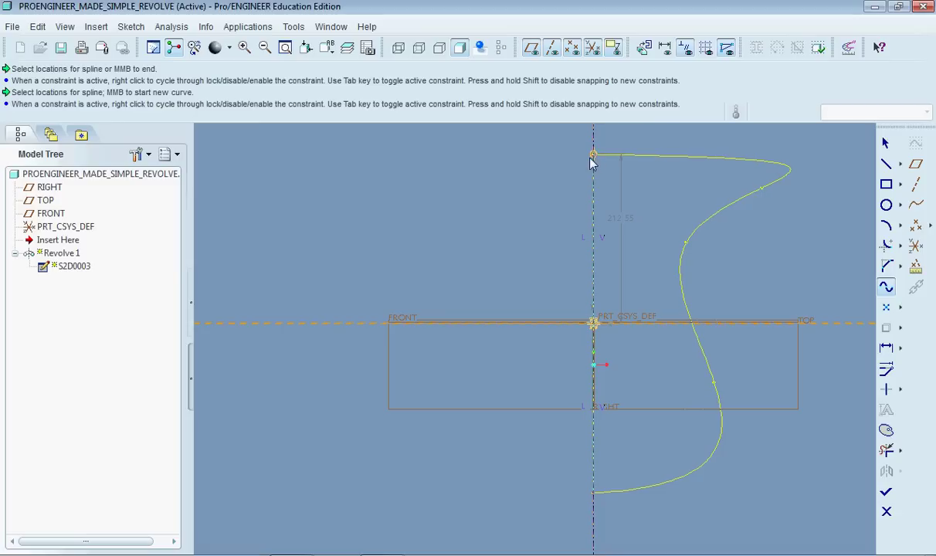
pyautogui.click(887, 492)
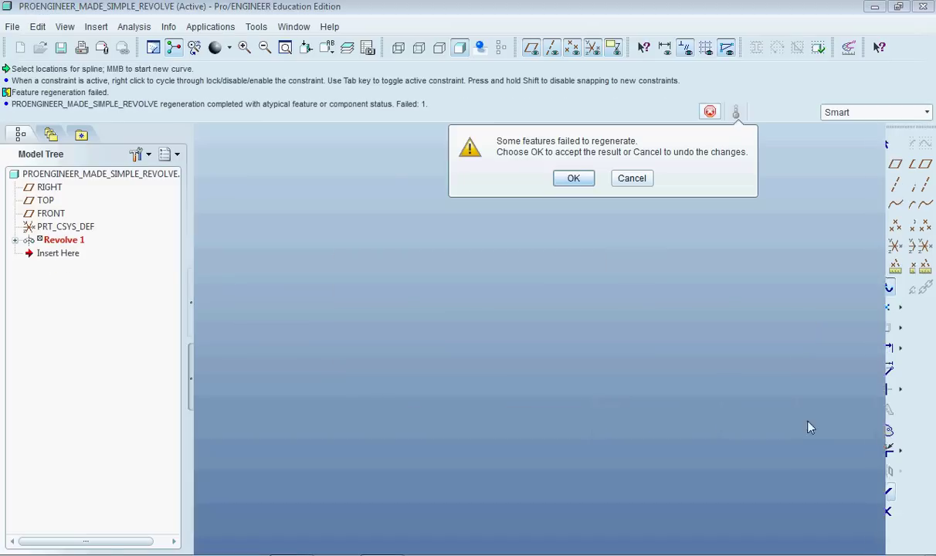
pyautogui.click(632, 180)
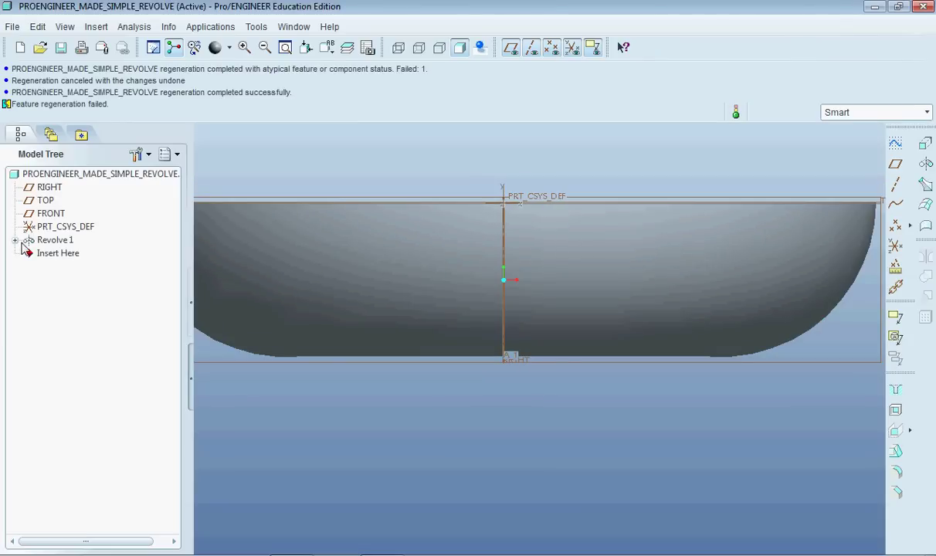
# - Reopen the Revolve 1 sketch for editing and trim away the semicircle and its closing line, keeping the centerline
pyautogui.click(15, 241)
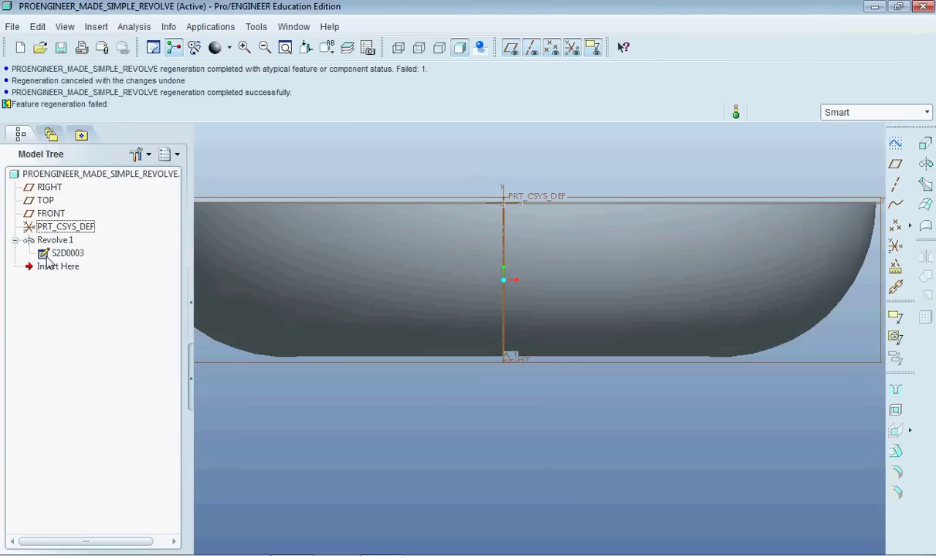
pyautogui.click(74, 255)
pyautogui.rightClick(73, 255)
pyautogui.click(99, 278)
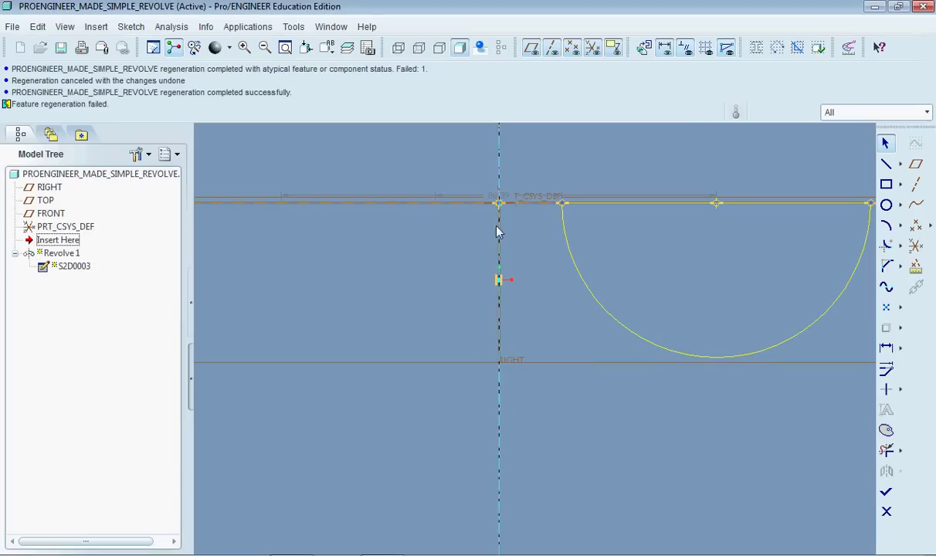
pyautogui.click(887, 451)
pyautogui.moveTo(782, 163); pyautogui.dragTo(807, 340)
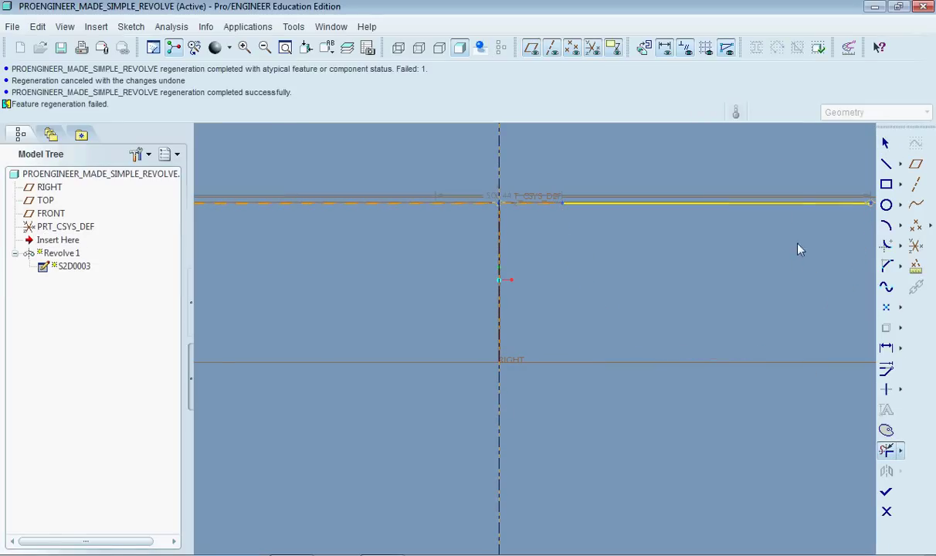
pyautogui.moveTo(800, 196); pyautogui.dragTo(803, 236)
# - Draw a vertical line about 156 long down the centerline, starting at the origin
pyautogui.click(886, 164)
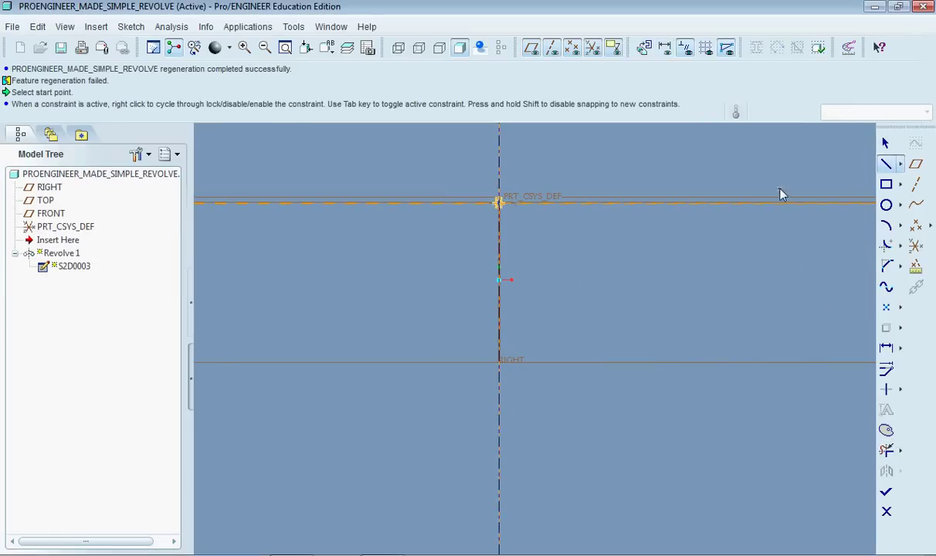
pyautogui.click(499, 203)
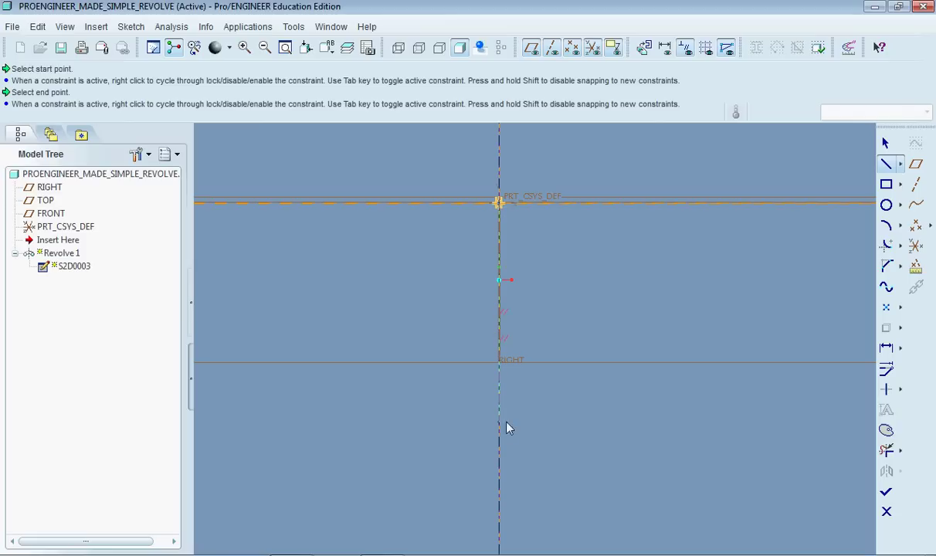
pyautogui.click(890, 147)
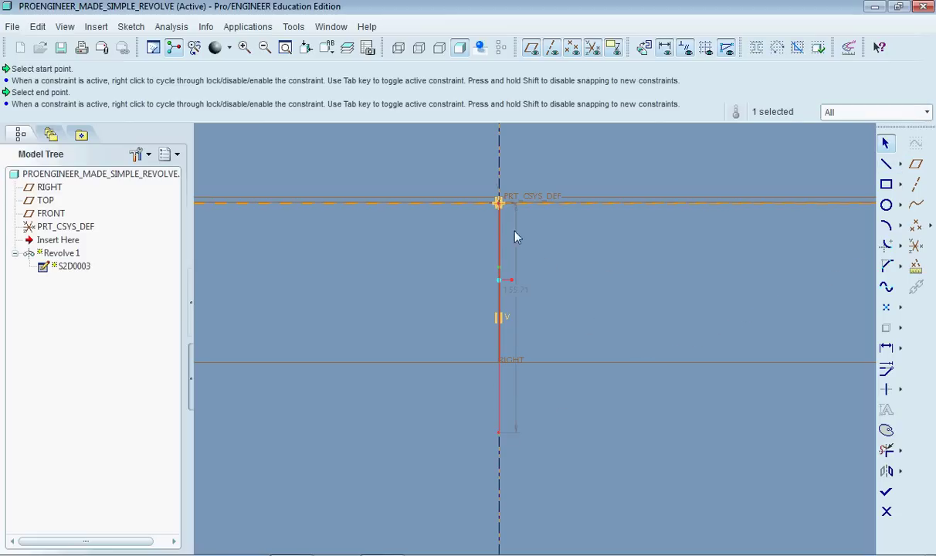
# - Close the profile with a wavy spline from the vertical line's upper end to its lower end, and complete the sketch to revolve it
pyautogui.click(886, 287)
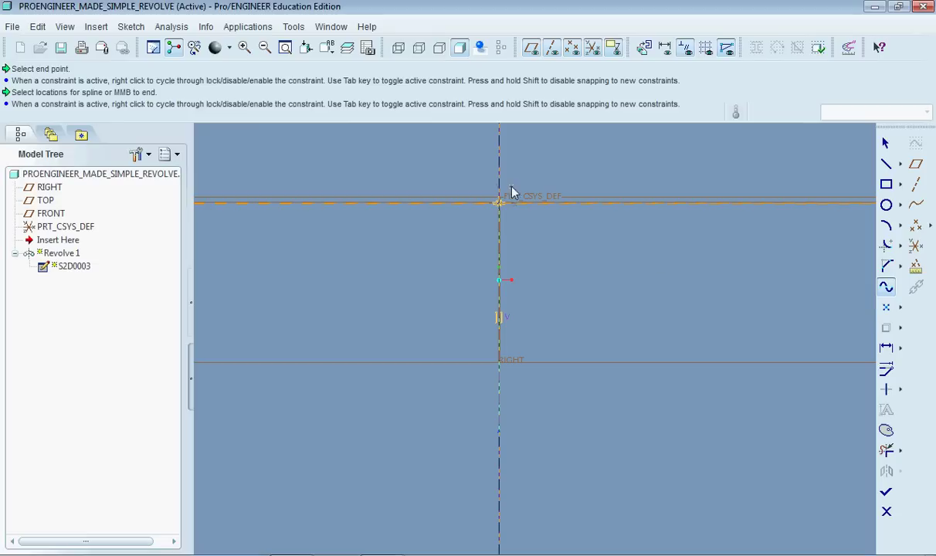
pyautogui.click(586, 246)
pyautogui.click(560, 298)
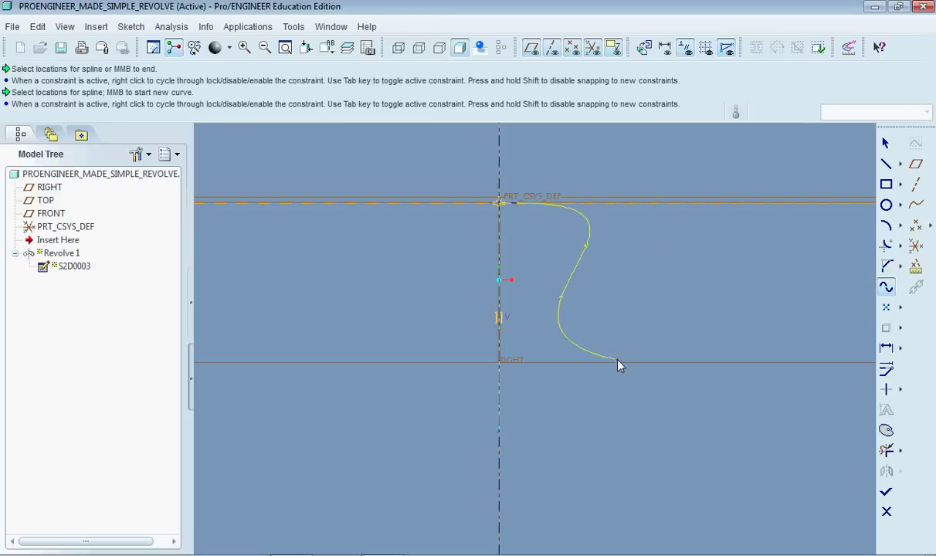
pyautogui.click(617, 362)
pyautogui.click(501, 451)
pyautogui.middleClick(500, 452)
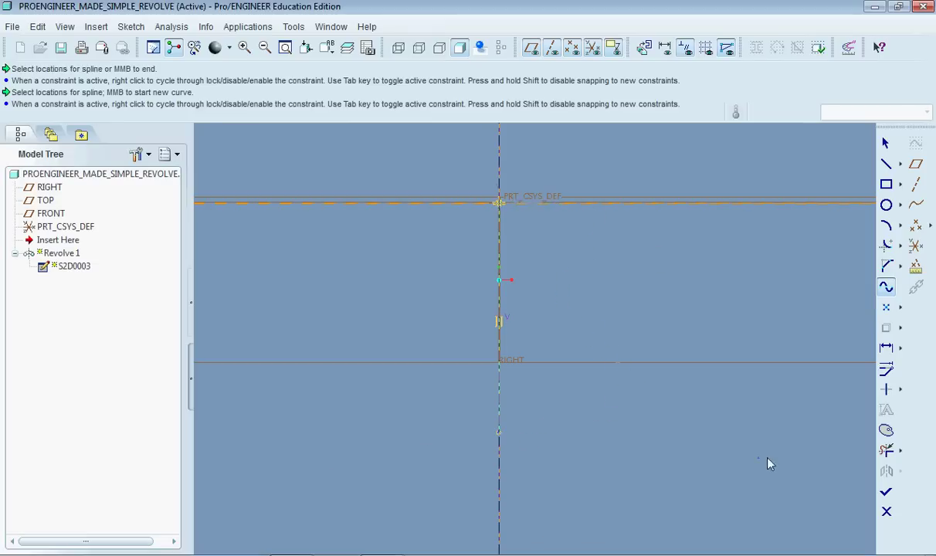
pyautogui.click(886, 492)
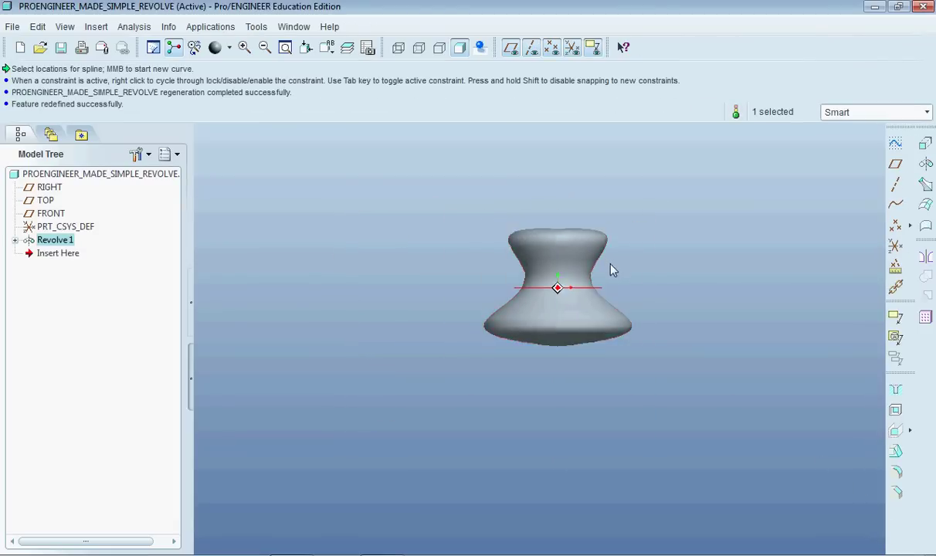
pyautogui.scroll(-3, 583, 315)
pyautogui.moveTo(583, 315); pyautogui.dragTo(566, 335, button='middle')
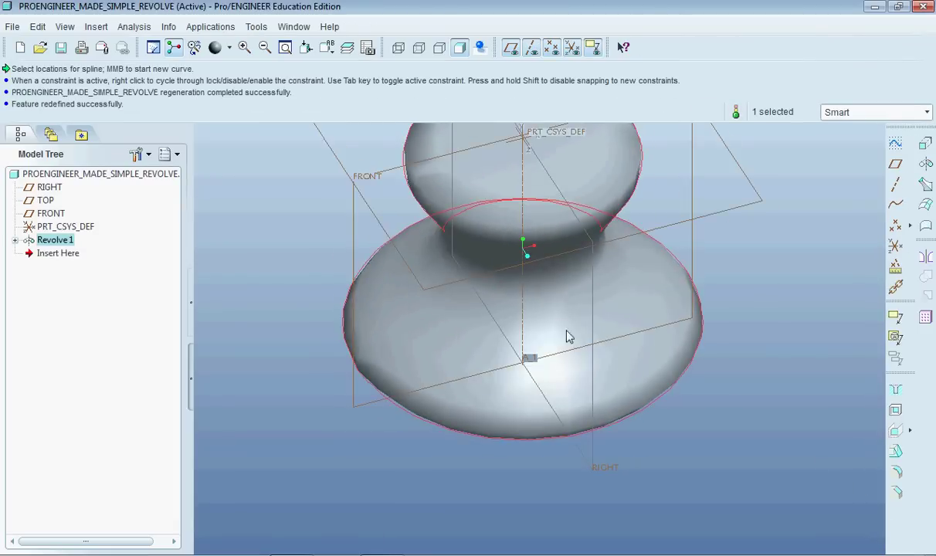
pyautogui.scroll(3, 570, 337)
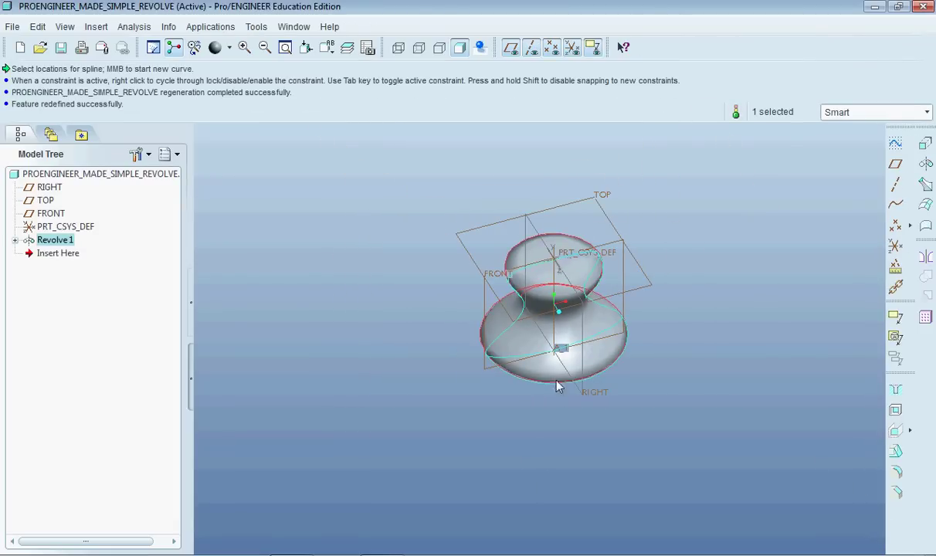
pyautogui.scroll(-3, 555, 328)
pyautogui.moveTo(593, 391)
pyautogui.mouseDown(button='middle')
pyautogui.moveTo(575, 360)
pyautogui.moveTo(528, 368)
pyautogui.moveTo(453, 446)
pyautogui.moveTo(489, 376)
pyautogui.moveTo(624, 241)
pyautogui.moveTo(540, 259)
pyautogui.moveTo(621, 308)
pyautogui.moveTo(713, 293)
pyautogui.moveTo(865, 346)
pyautogui.moveTo(562, 326)
pyautogui.moveTo(609, 244)
pyautogui.moveTo(656, 209)
pyautogui.mouseUp(button='middle')
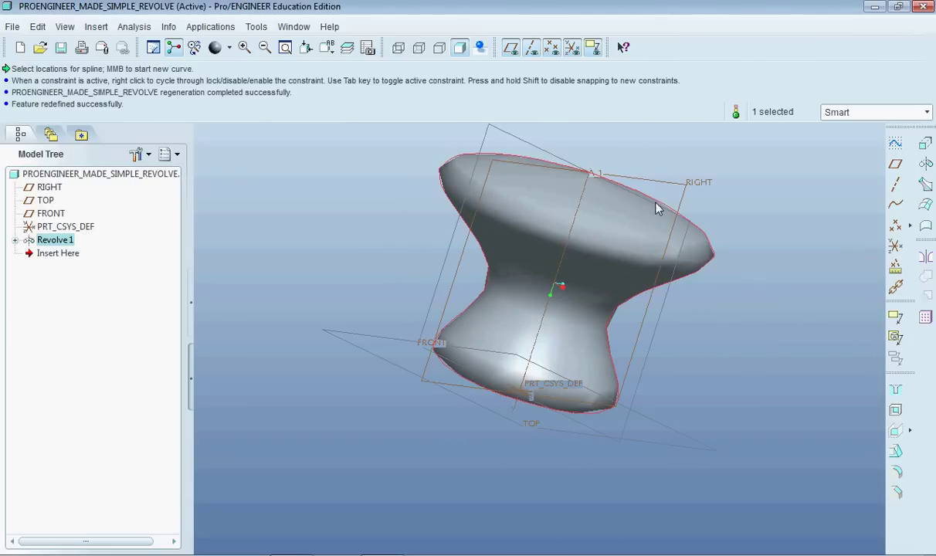
# - Reopen the Revolve 1 sketch and trim away the wavy spline, keeping the vertical line on the centerline
pyautogui.click(15, 240)
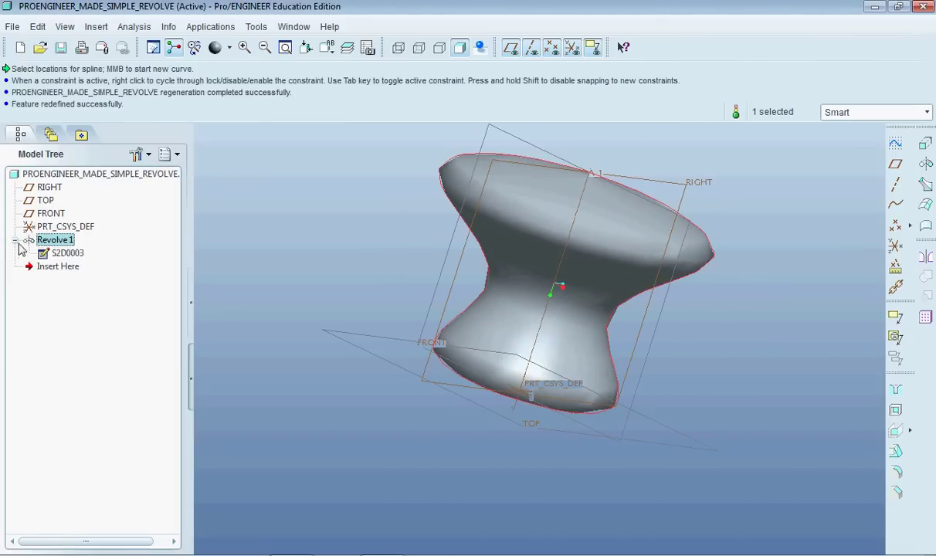
pyautogui.click(59, 254)
pyautogui.rightClick(59, 255)
pyautogui.click(103, 283)
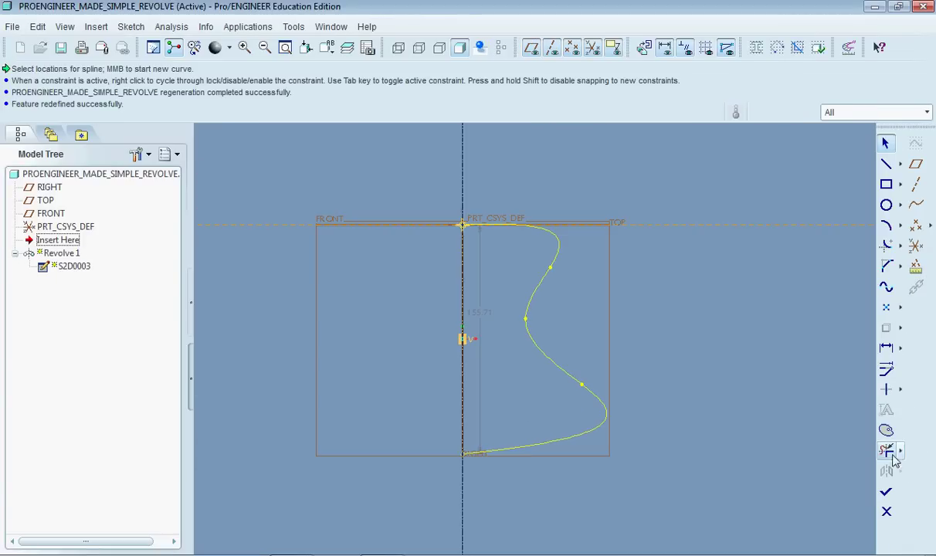
pyautogui.click(887, 451)
pyautogui.click(514, 226)
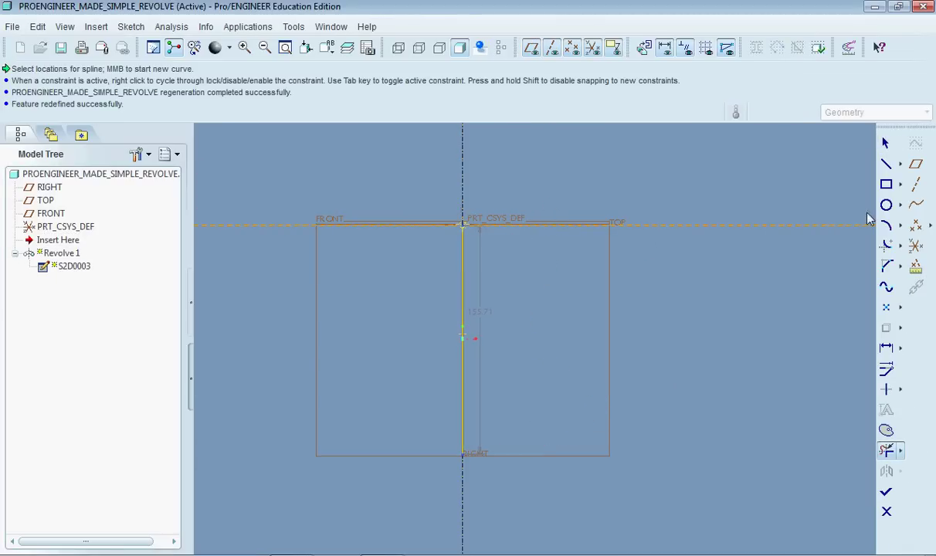
# - Close the profile as a triangle with a slanted line from the origin and a base line back to the vertical line's lower end, and revolve it
pyautogui.click(887, 164)
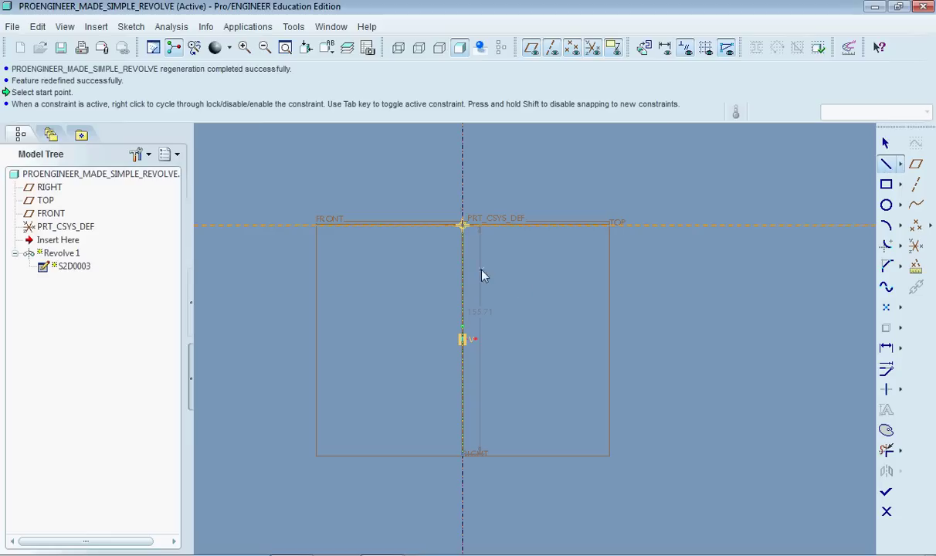
pyautogui.click(464, 226)
pyautogui.click(589, 459)
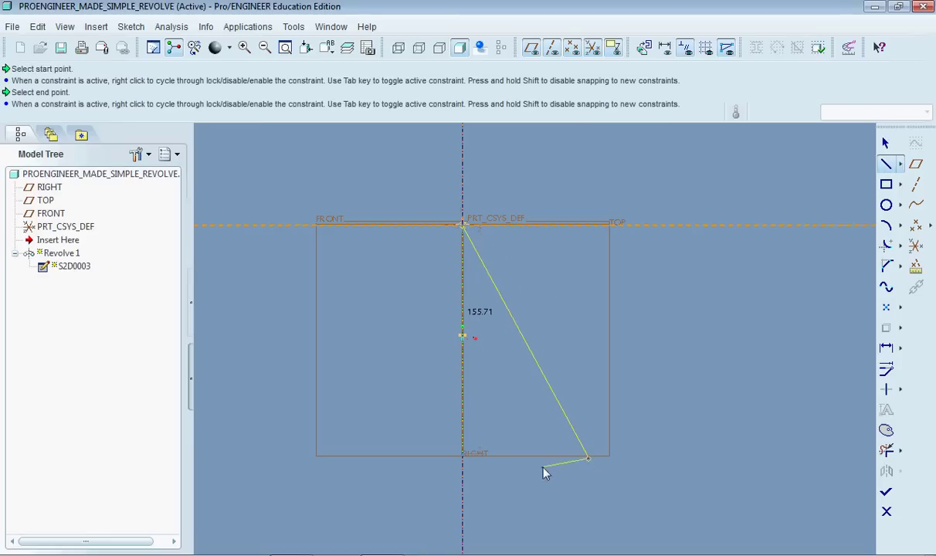
pyautogui.click(463, 461)
pyautogui.click(886, 492)
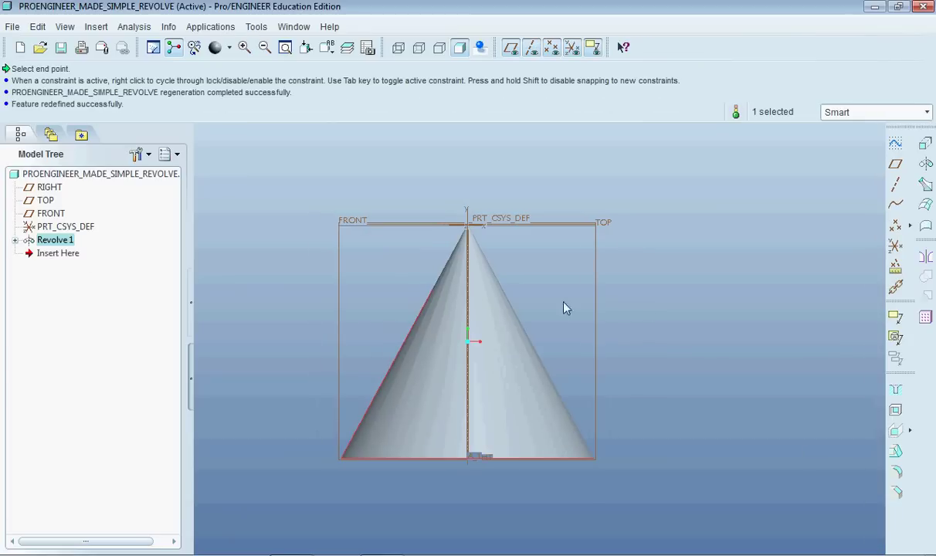
pyautogui.moveTo(537, 279)
pyautogui.mouseDown(button='middle')
pyautogui.moveTo(577, 349)
pyautogui.moveTo(649, 372)
pyautogui.moveTo(654, 421)
pyautogui.mouseUp(button='middle')
pyautogui.scroll(3, 654, 421)
pyautogui.moveTo(605, 379)
pyautogui.mouseDown(button='middle')
pyautogui.moveTo(542, 362)
pyautogui.moveTo(504, 324)
pyautogui.moveTo(539, 295)
pyautogui.moveTo(461, 368)
pyautogui.mouseUp(button='middle')
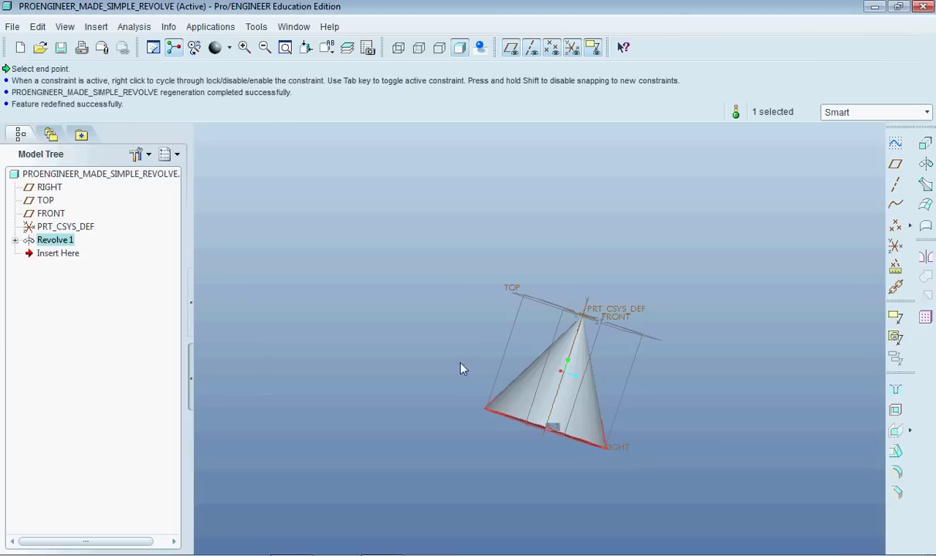
# - Redefine Revolve 1 with the revolve angle reduced to 121 degrees, making the cone a partial wedge
pyautogui.click(14, 240)
pyautogui.click(15, 240)
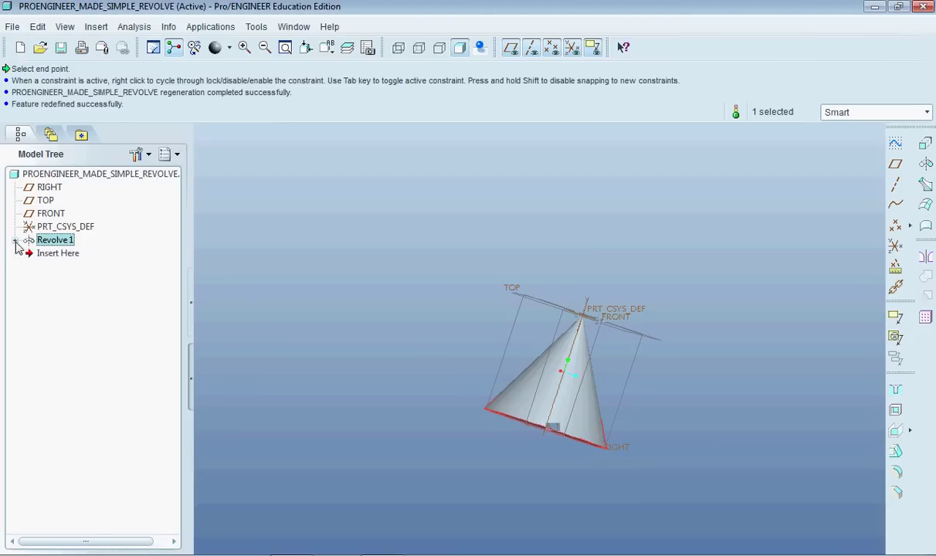
pyautogui.rightClick(62, 241)
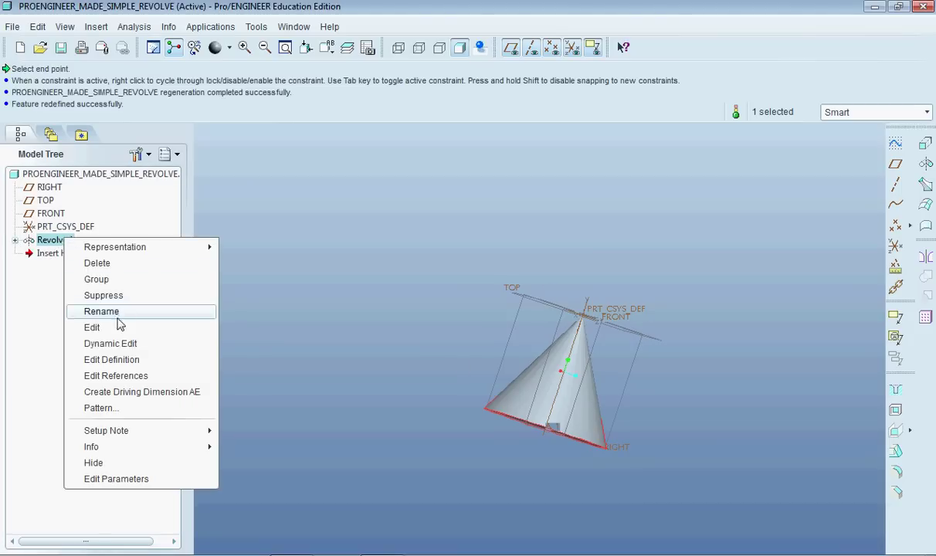
pyautogui.click(124, 356)
pyautogui.moveTo(344, 198); pyautogui.dragTo(541, 344, button='middle')
pyautogui.moveTo(554, 352); pyautogui.dragTo(576, 398)
pyautogui.moveTo(657, 399); pyautogui.dragTo(610, 431, button='middle')
pyautogui.scroll(-3, 557, 430)
pyautogui.moveTo(530, 373); pyautogui.dragTo(504, 363)
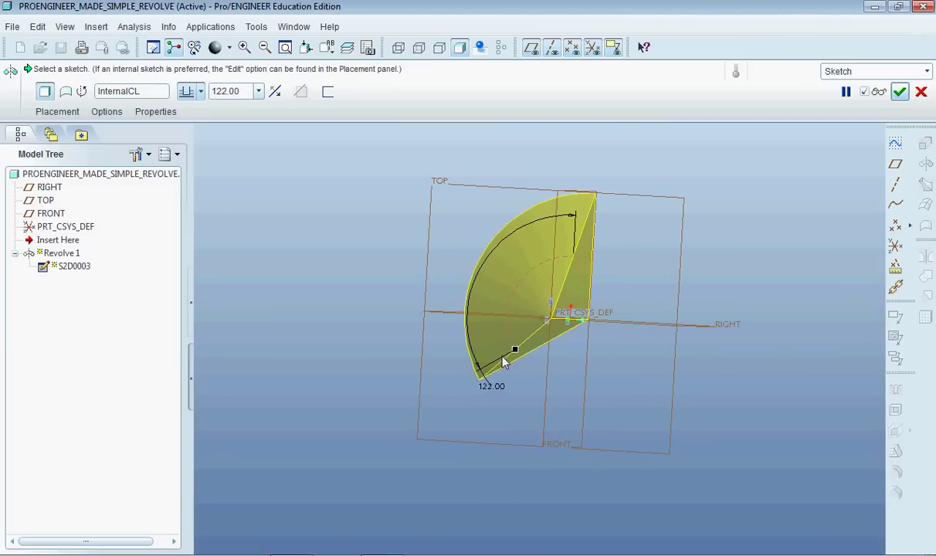
pyautogui.moveTo(606, 375); pyautogui.dragTo(571, 244, button='middle')
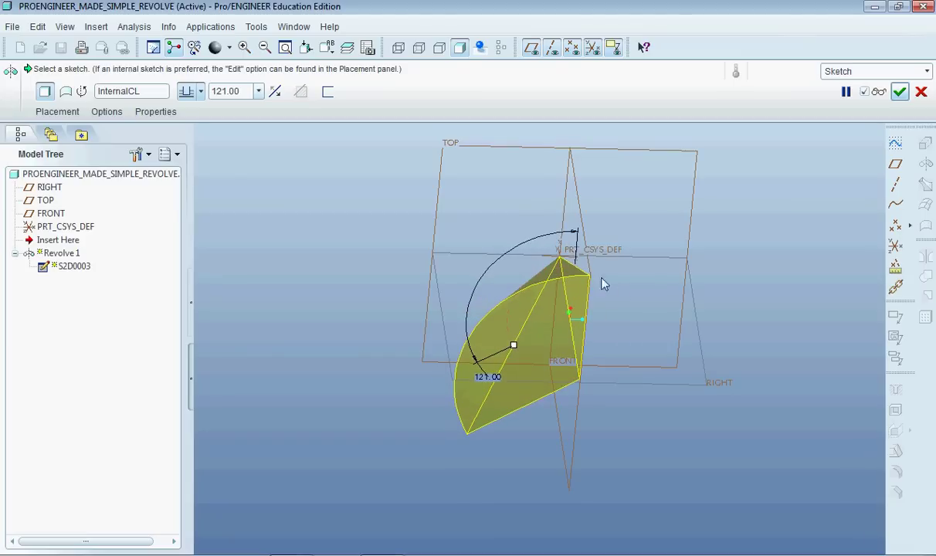
pyautogui.click(900, 92)
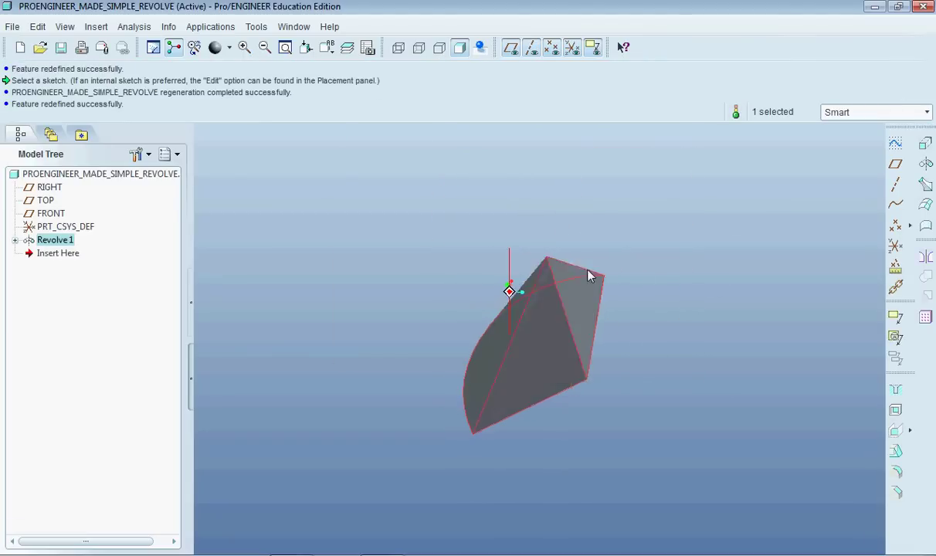
pyautogui.moveTo(510, 288); pyautogui.dragTo(693, 255, button='middle')
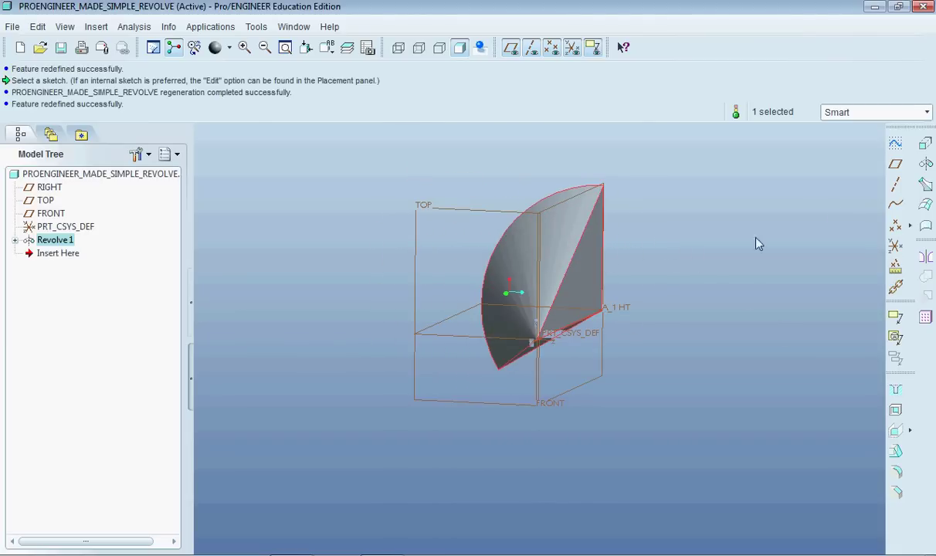
# - Start an Extrude from the wedge's flat triangular face and sketch a circle inside that face as its profile
pyautogui.click(922, 146)
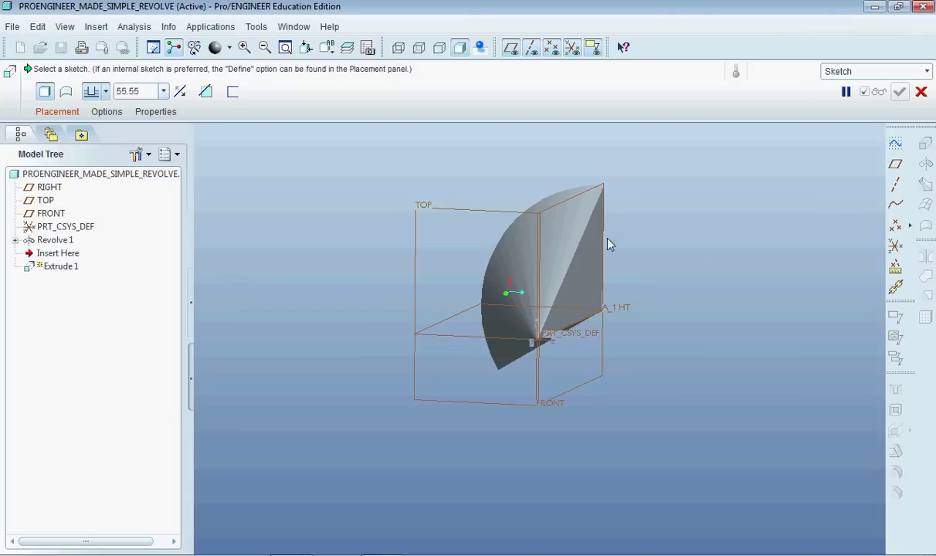
pyautogui.click(57, 111)
pyautogui.click(173, 151)
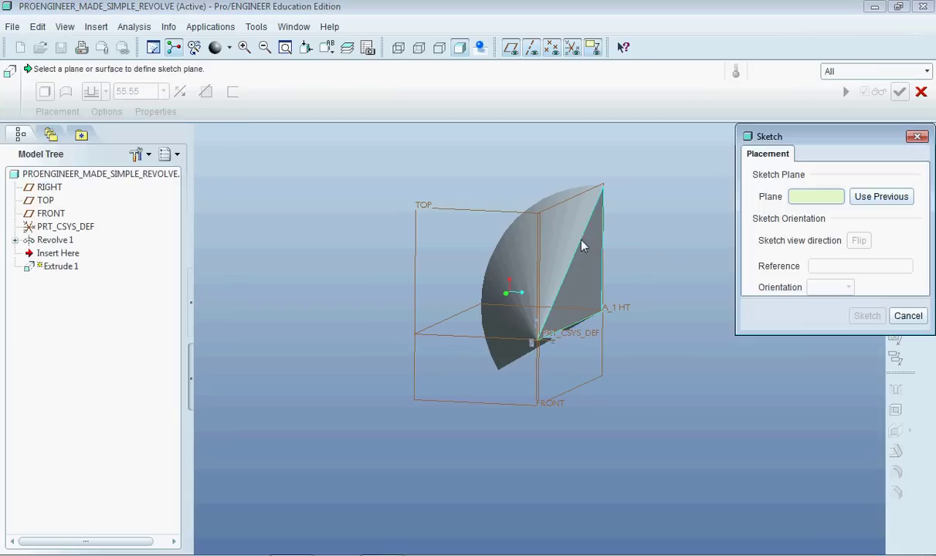
pyautogui.click(585, 245)
pyautogui.click(867, 315)
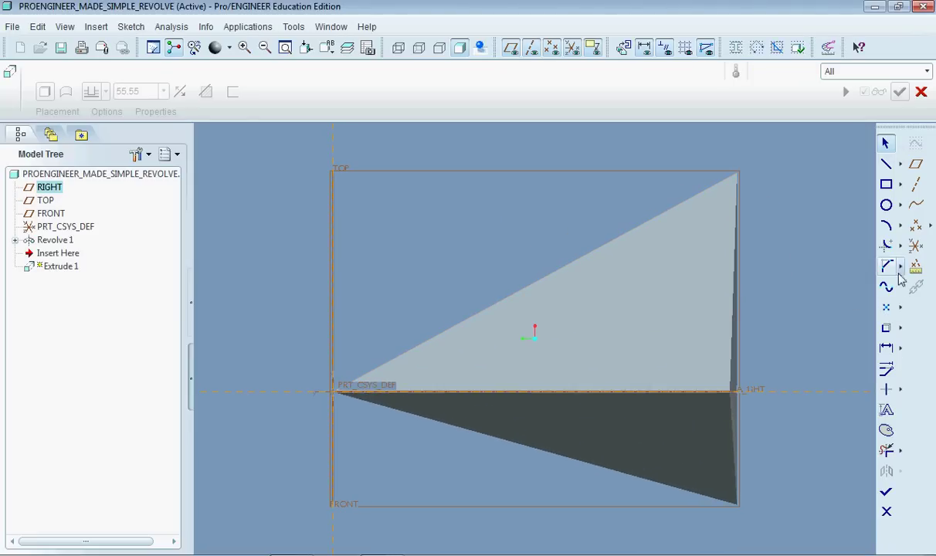
pyautogui.click(887, 206)
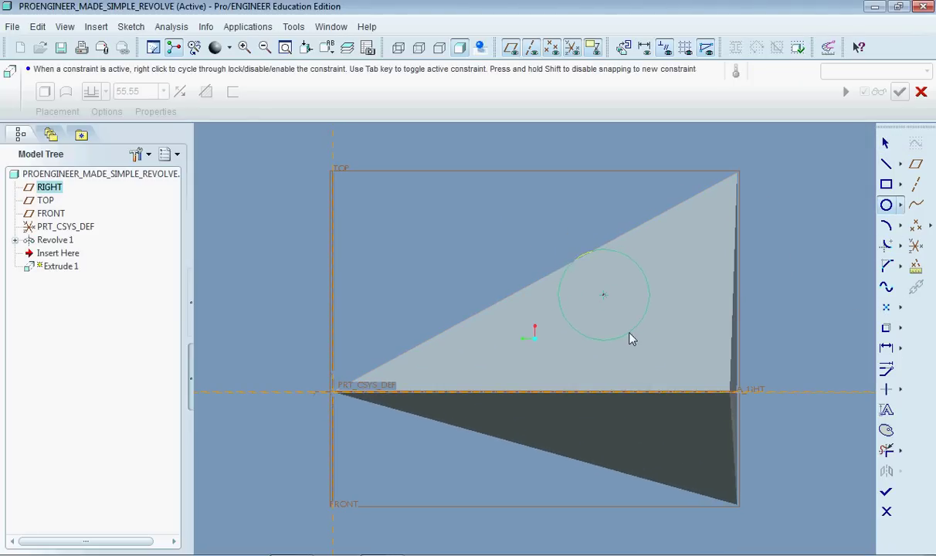
pyautogui.click(886, 492)
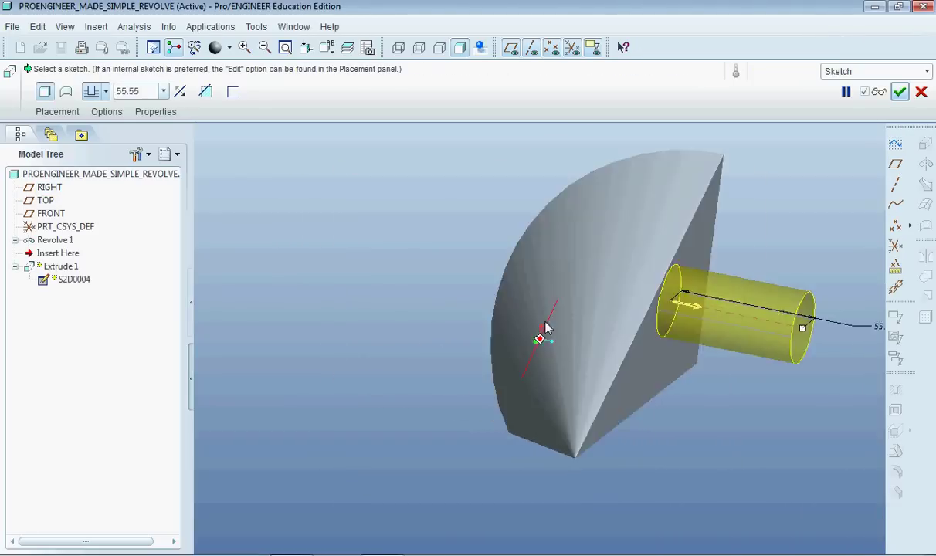
# - Inspect the circular extrusion on the wedge's flat face and discard the Extrude feature
pyautogui.moveTo(475, 299); pyautogui.dragTo(400, 198, button='middle')
pyautogui.click(563, 277)
pyautogui.moveTo(414, 251)
pyautogui.mouseDown(button='middle')
pyautogui.moveTo(336, 196)
pyautogui.moveTo(355, 222)
pyautogui.moveTo(533, 359)
pyautogui.moveTo(564, 410)
pyautogui.moveTo(531, 382)
pyautogui.moveTo(565, 349)
pyautogui.moveTo(900, 136)
pyautogui.mouseUp(button='middle')
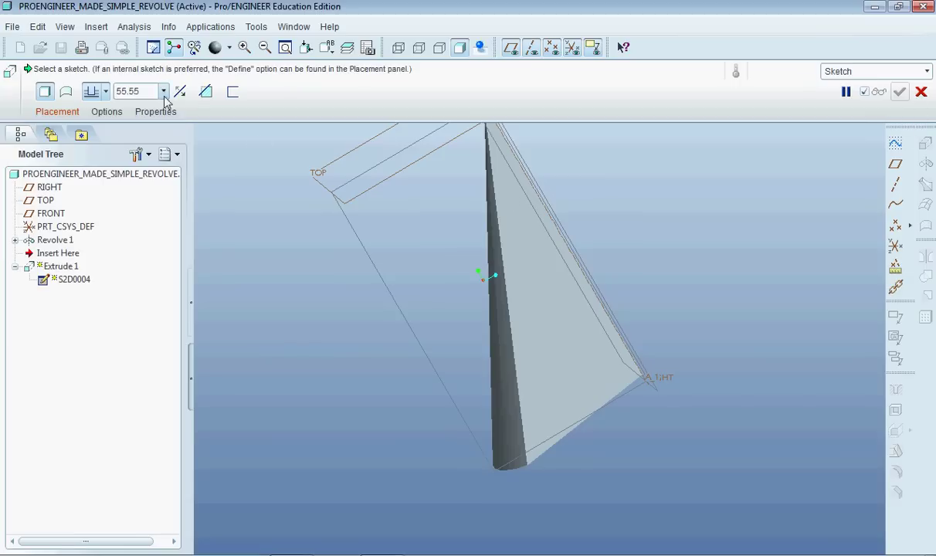
pyautogui.scroll(3, 603, 270)
pyautogui.moveTo(603, 270); pyautogui.dragTo(596, 315, button='middle')
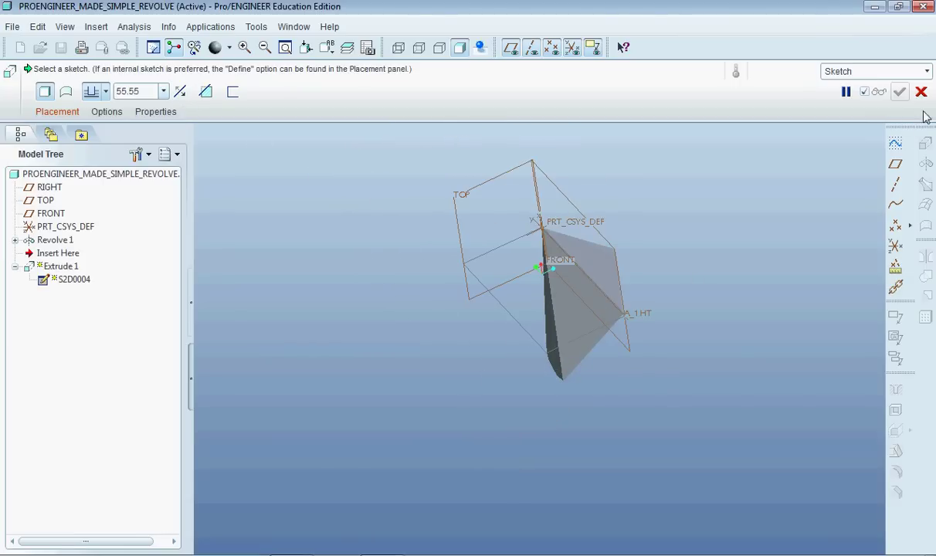
pyautogui.click(921, 92)
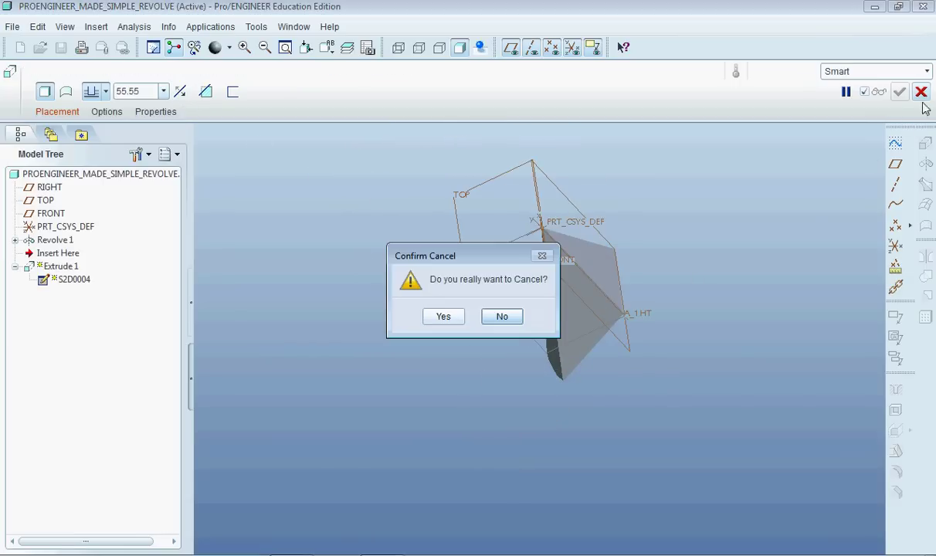
pyautogui.click(438, 317)
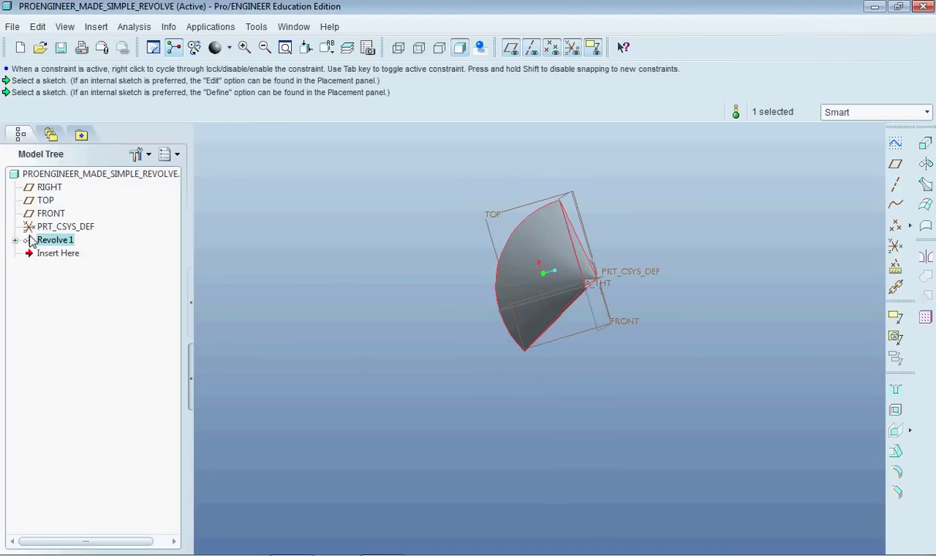
# - Delete the Revolve 1 wedge from the model so that only the default datums are left
pyautogui.rightClick(31, 241)
pyautogui.click(70, 249)
pyautogui.click(431, 313)
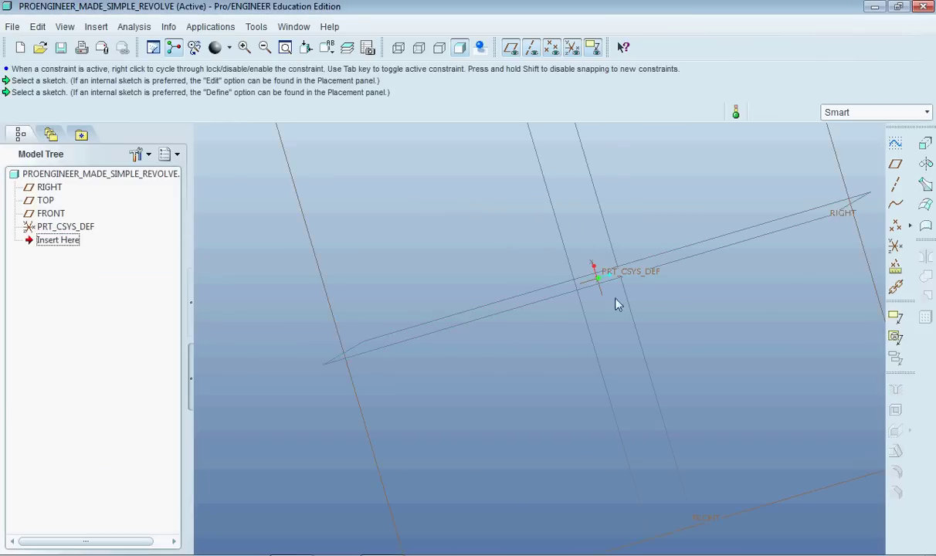
# - Start an Extrude feature and open a sketch for it on the RIGHT plane
pyautogui.click(925, 143)
pyautogui.scroll(3, 647, 331)
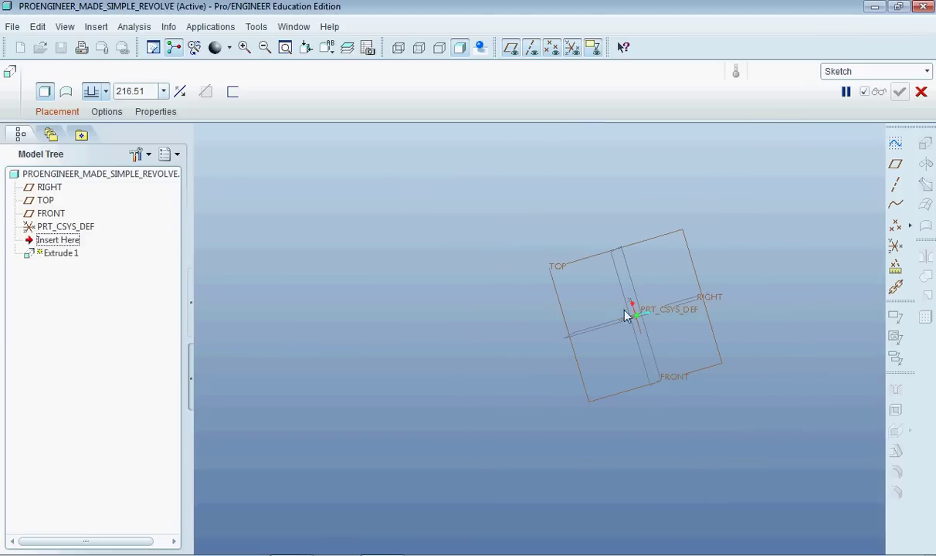
pyautogui.click(57, 111)
pyautogui.click(163, 160)
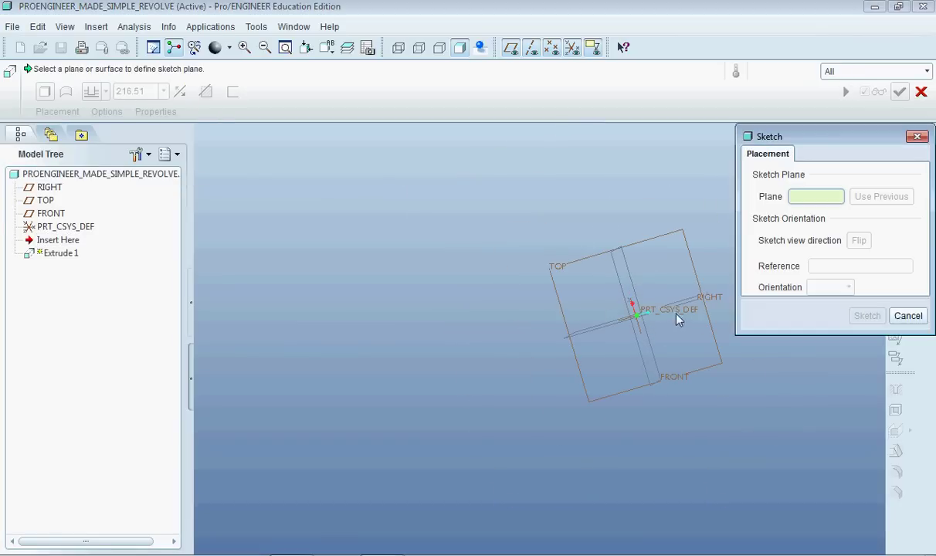
pyautogui.click(666, 309)
pyautogui.click(866, 315)
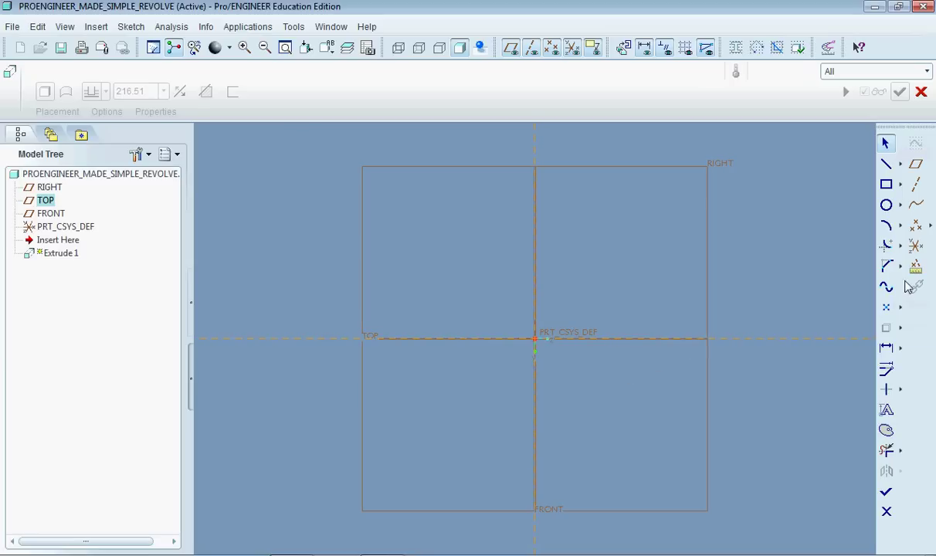
# - Sketch a rectangle enclosing the origin and extrude it into a solid block with a depth of 216.51
pyautogui.click(888, 186)
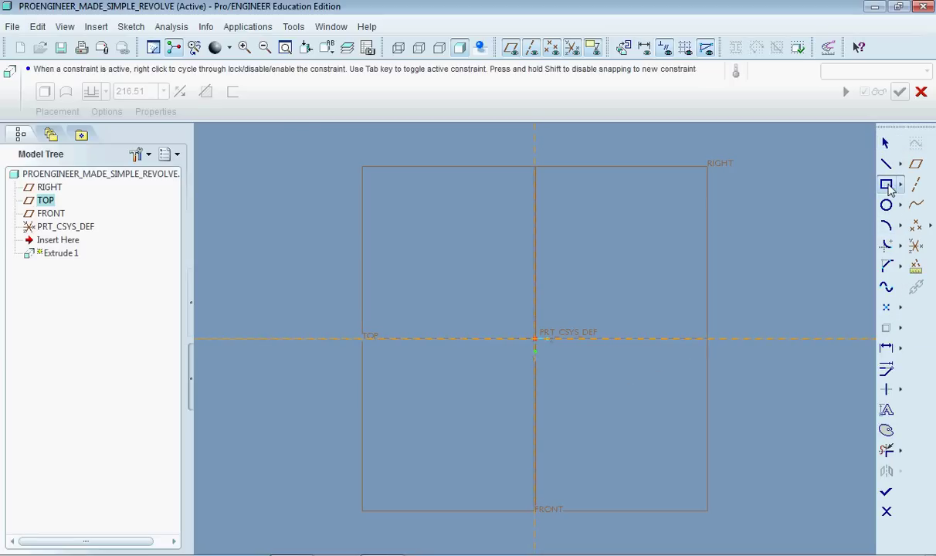
pyautogui.click(471, 266)
pyautogui.click(628, 395)
pyautogui.click(886, 492)
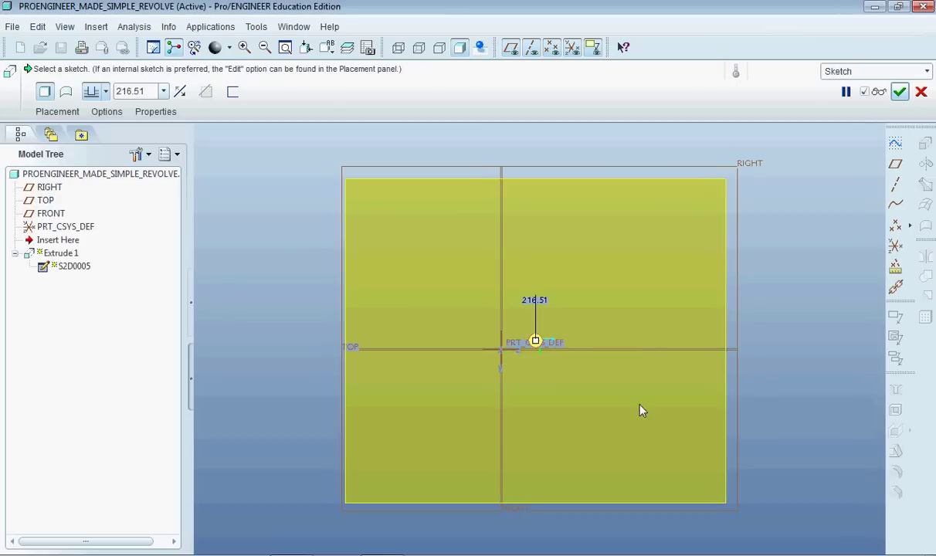
pyautogui.click(900, 92)
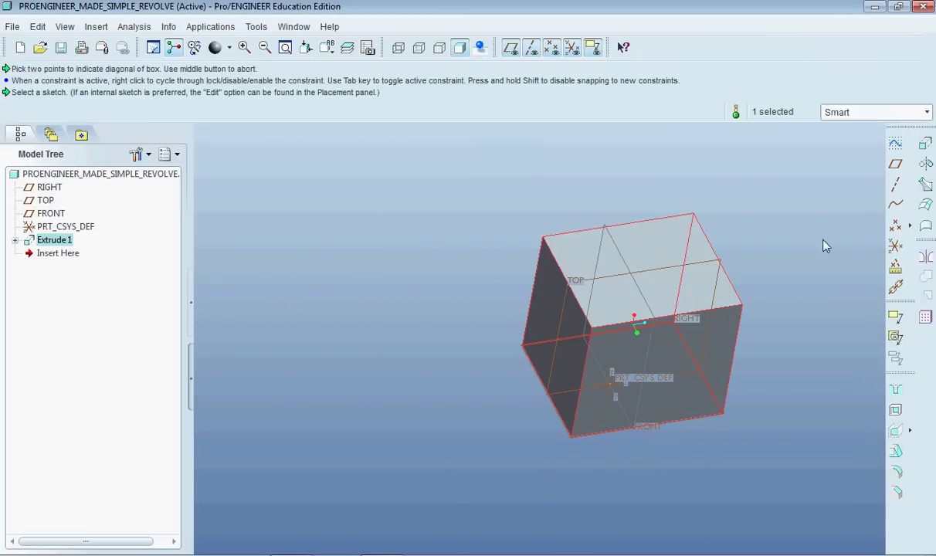
# - Start a Revolve feature and open its sketch on the TOP plane, with RIGHT as the Top orientation reference
pyautogui.moveTo(760, 312); pyautogui.dragTo(723, 332, button='middle')
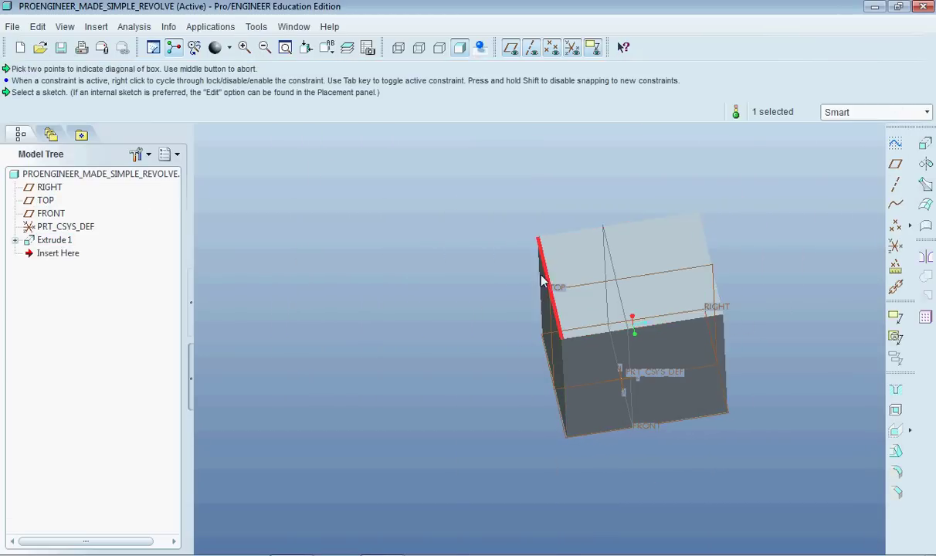
pyautogui.click(926, 165)
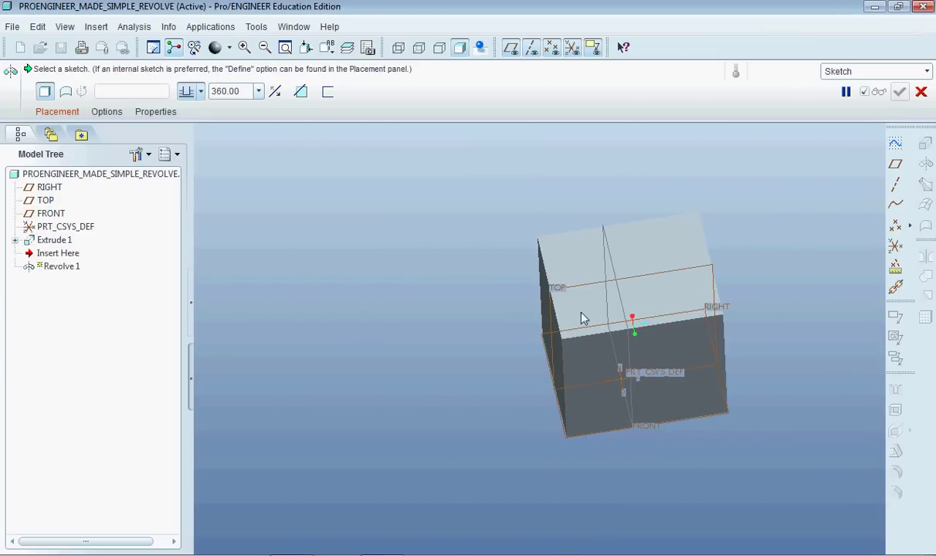
pyautogui.click(58, 111)
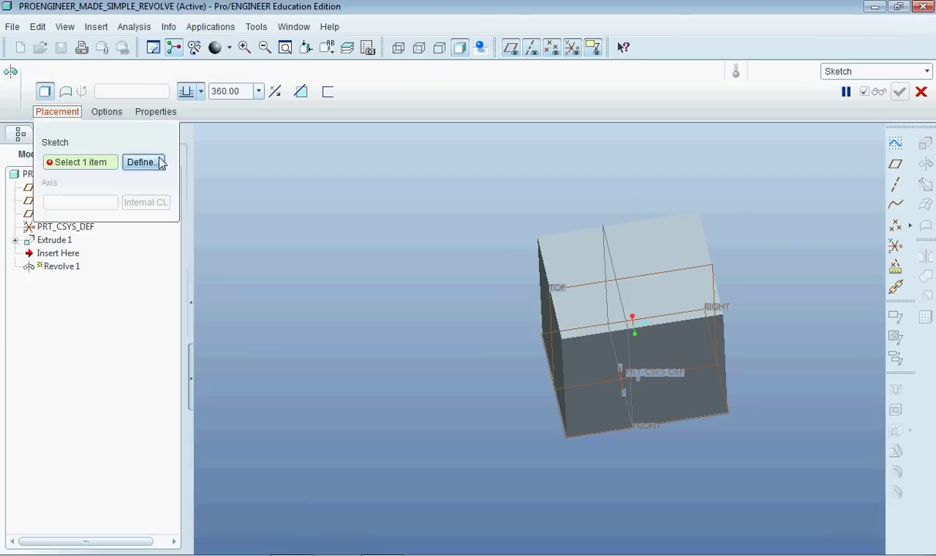
pyautogui.click(137, 153)
pyautogui.click(590, 288)
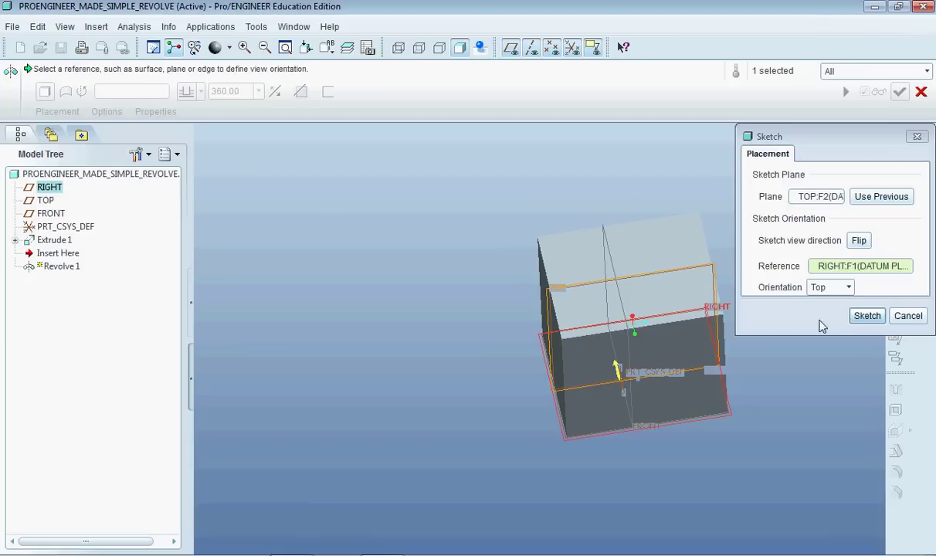
pyautogui.click(866, 315)
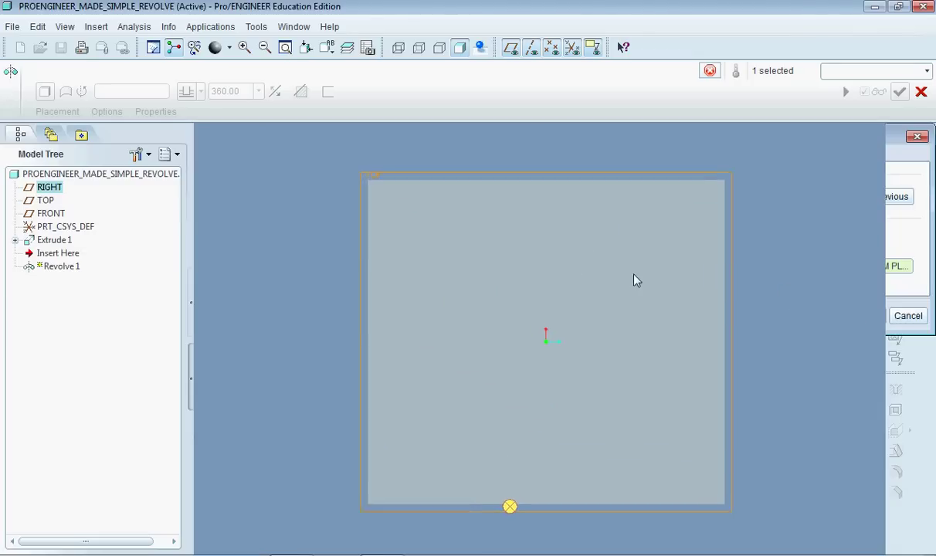
pyautogui.scroll(-3, 740, 280)
pyautogui.scroll(1, 615, 218)
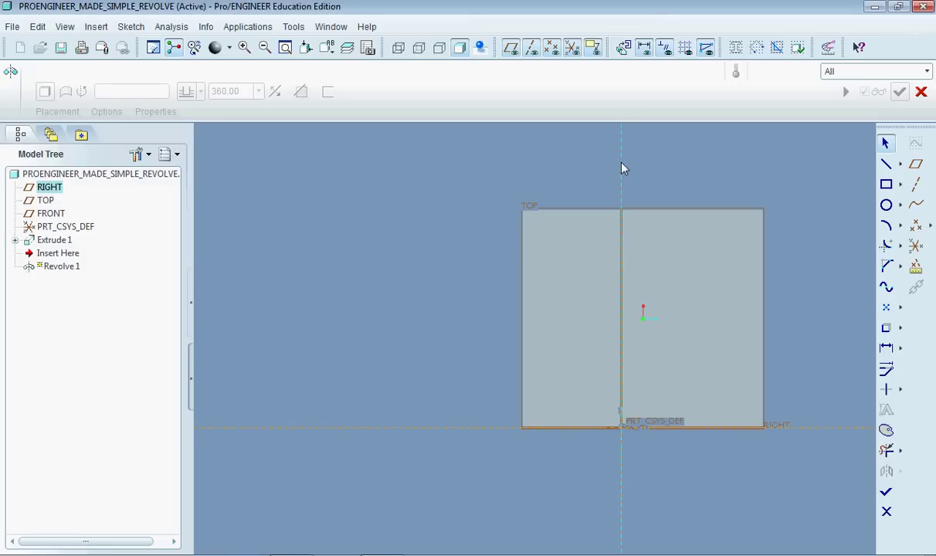
# - Sketch a vertical centerline through the origin as the axis of revolution
pyautogui.click(900, 164)
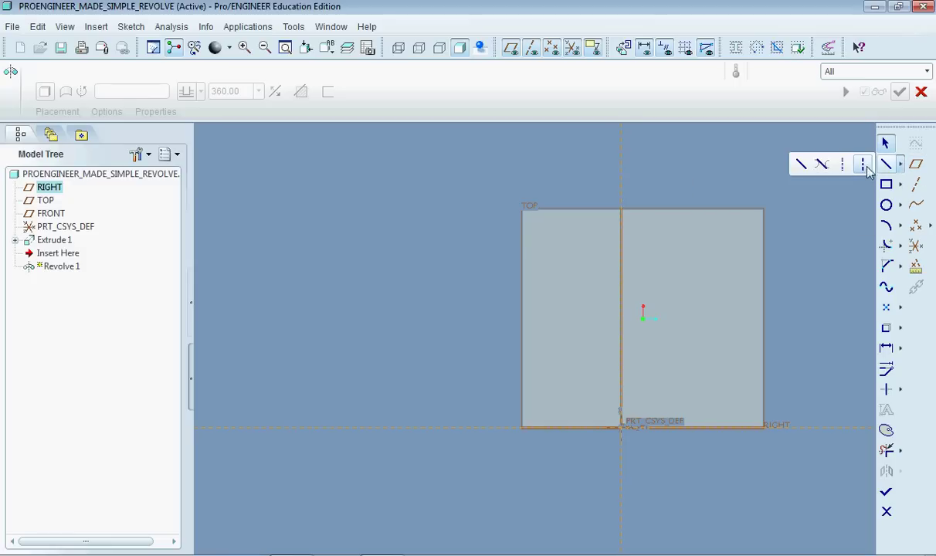
pyautogui.click(862, 165)
pyautogui.click(622, 438)
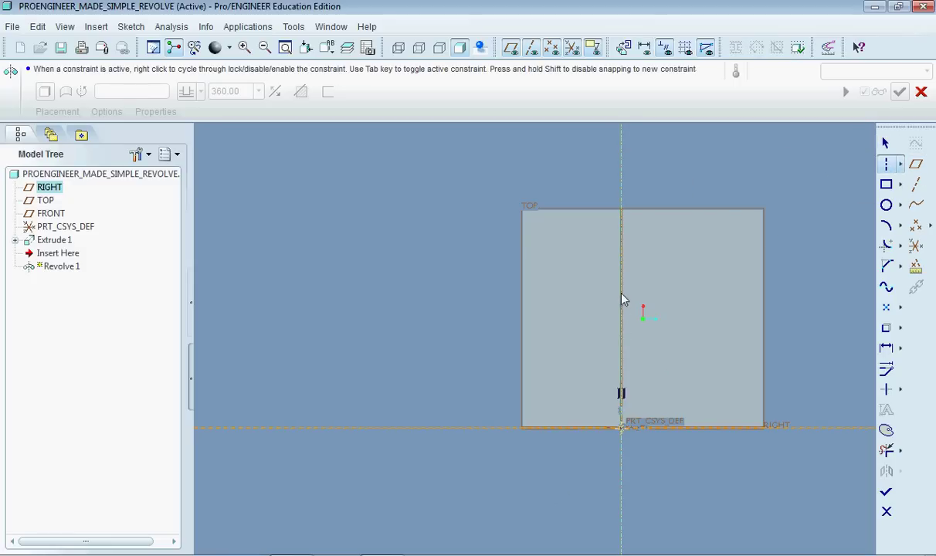
pyautogui.click(621, 293)
pyautogui.click(885, 142)
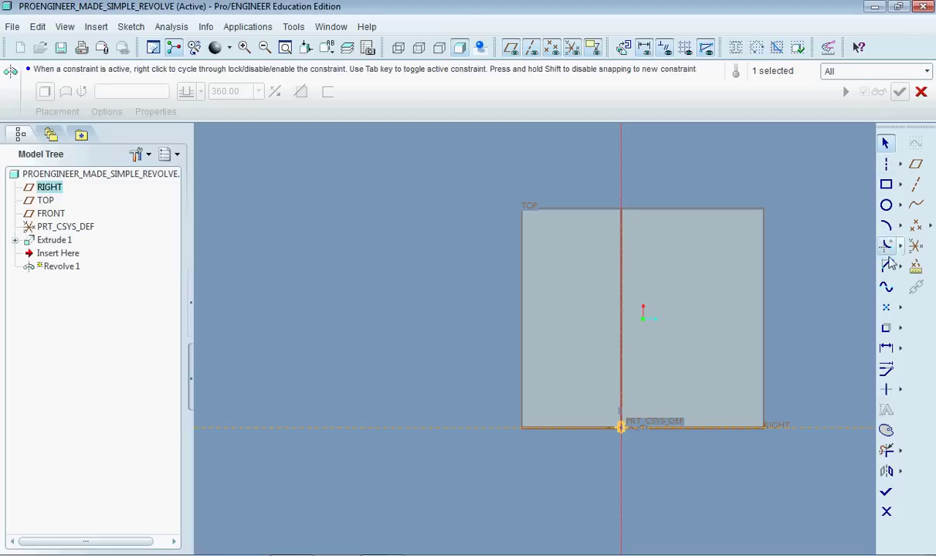
# - Reuse the block's upper edge as a single sketch line with the Use Edge tool
pyautogui.click(886, 330)
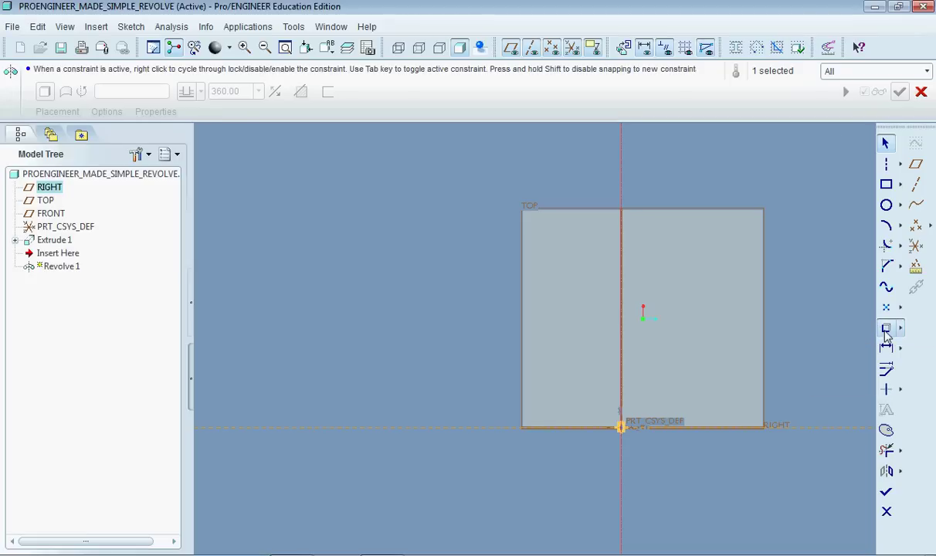
pyautogui.click(636, 213)
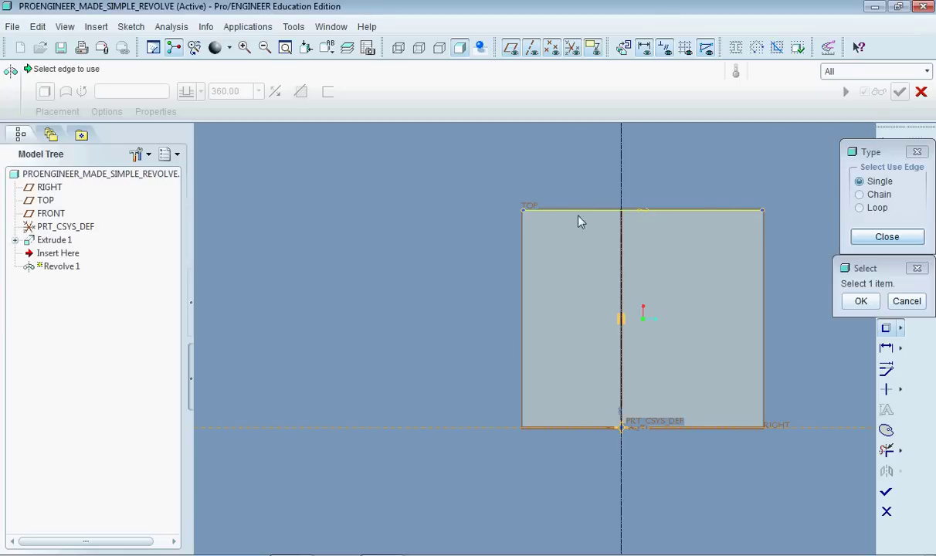
pyautogui.click(889, 239)
# - Sketch a vertical line about 141 long on the centerline, running down from the block's upper edge
pyautogui.scroll(-1, 606, 189)
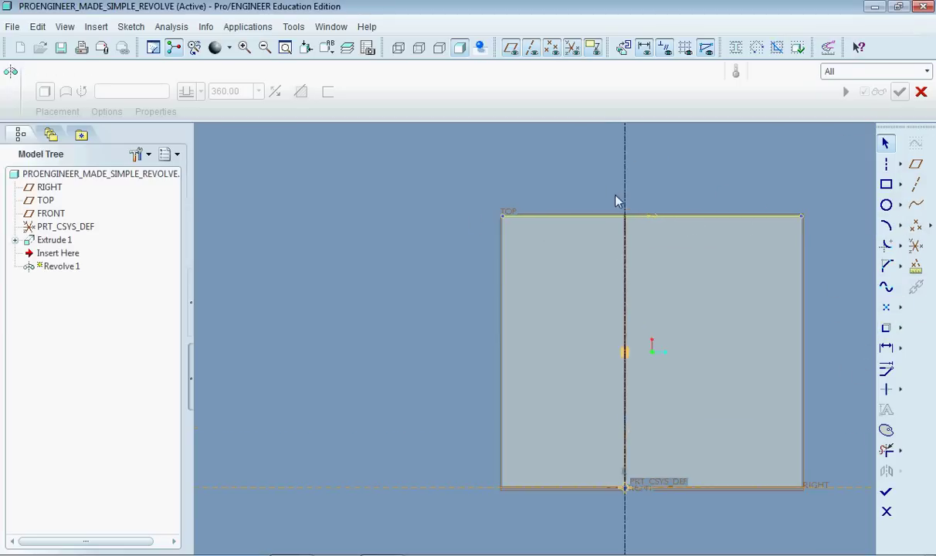
pyautogui.click(900, 164)
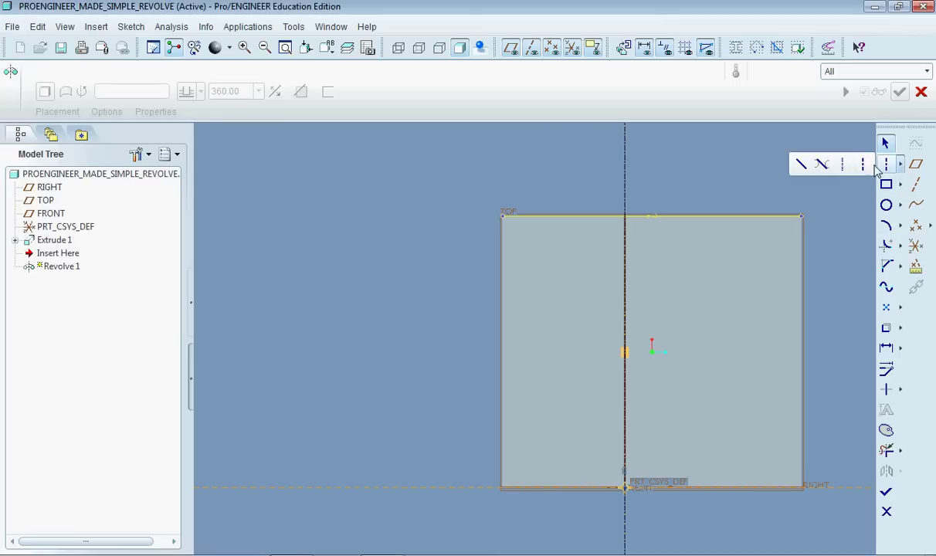
pyautogui.click(800, 161)
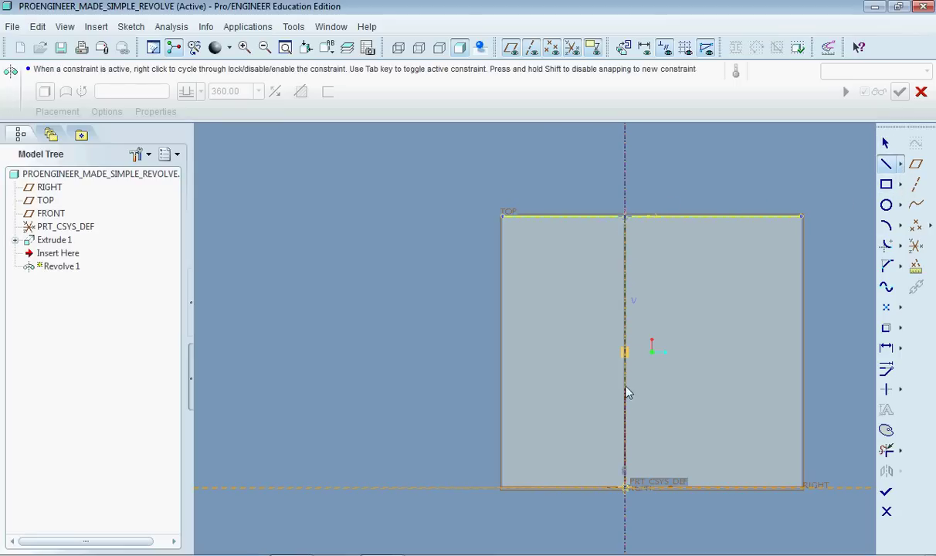
pyautogui.click(697, 409)
pyautogui.click(886, 143)
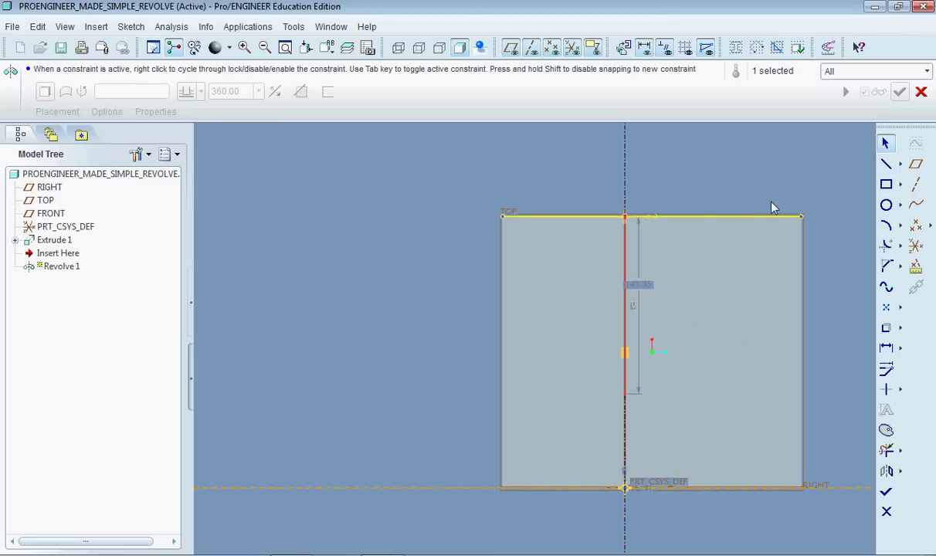
# - Sketch a bulging spline from the upper edge, just beside the centerline, to the lower end of the vertical line
pyautogui.click(889, 287)
pyautogui.click(666, 217)
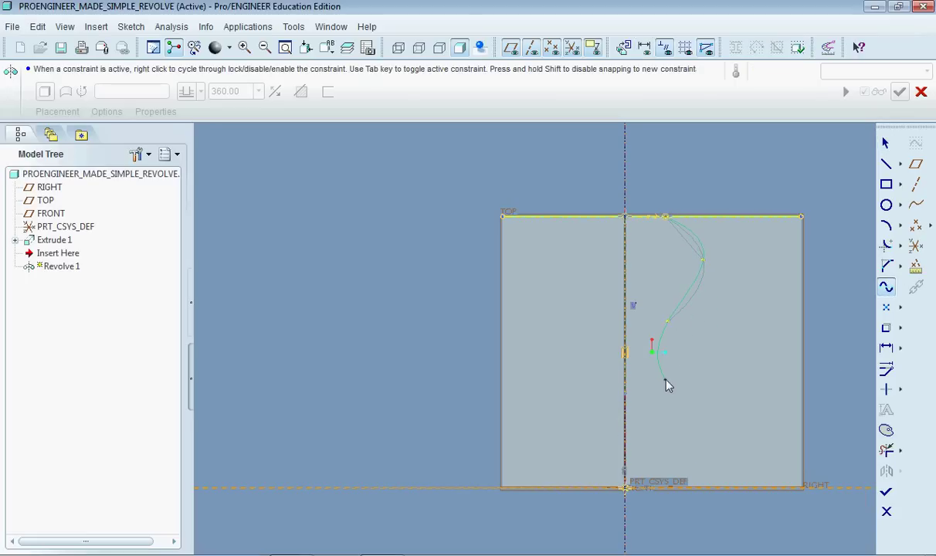
pyautogui.click(665, 379)
pyautogui.click(627, 394)
pyautogui.middleClick(890, 456)
# - Trim the upper edge line on both sides, keeping only the segment between the centerline and the spline
pyautogui.click(888, 454)
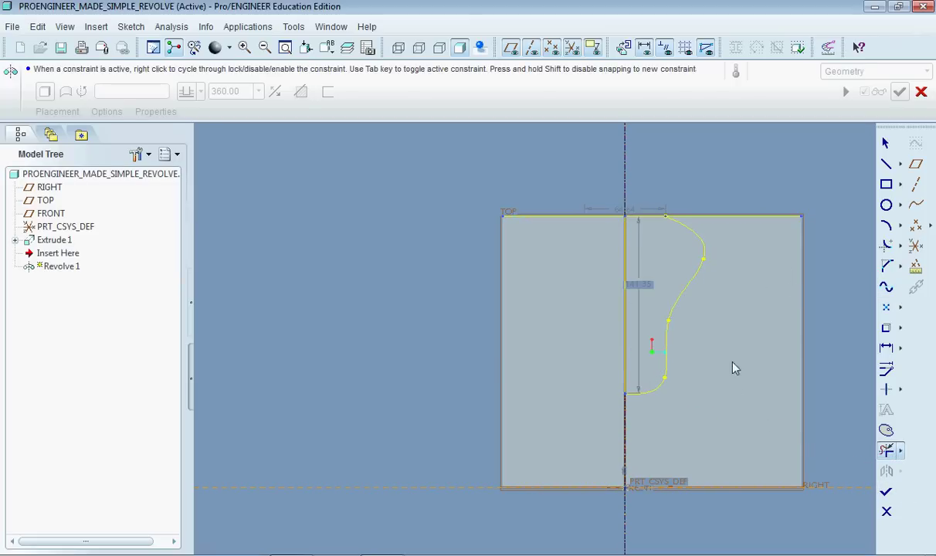
pyautogui.click(762, 216)
pyautogui.click(564, 216)
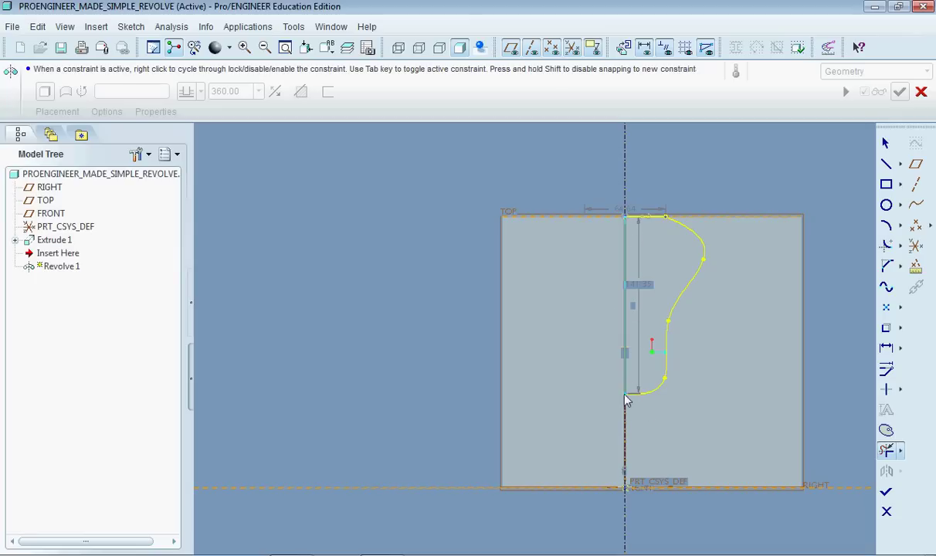
pyautogui.click(661, 219)
pyautogui.middleClick(661, 219)
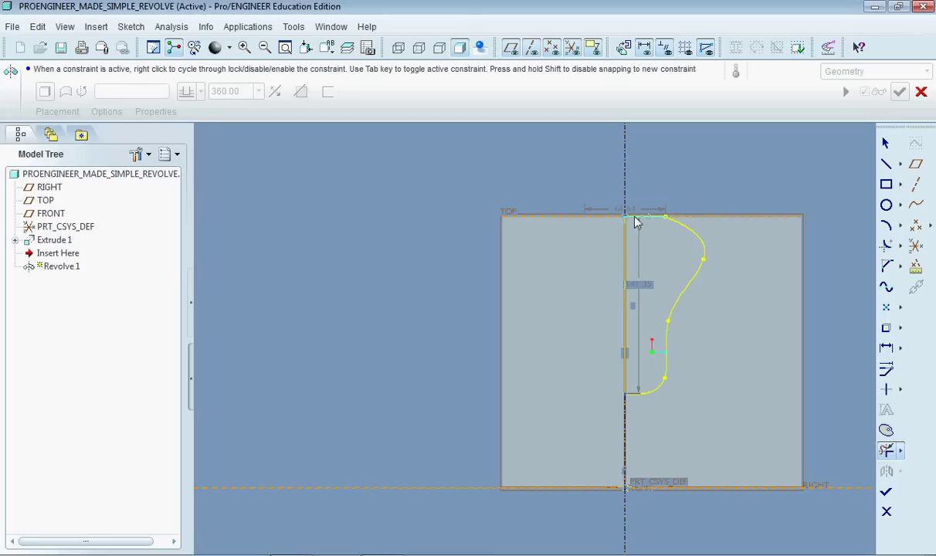
# - Finish the sketch and revolve it 360 degrees with material removal to cut a vase-shaped cavity into the block
pyautogui.click(887, 492)
pyautogui.moveTo(595, 200)
pyautogui.mouseDown(button='middle')
pyautogui.moveTo(632, 263)
pyautogui.moveTo(614, 276)
pyautogui.mouseUp(button='middle')
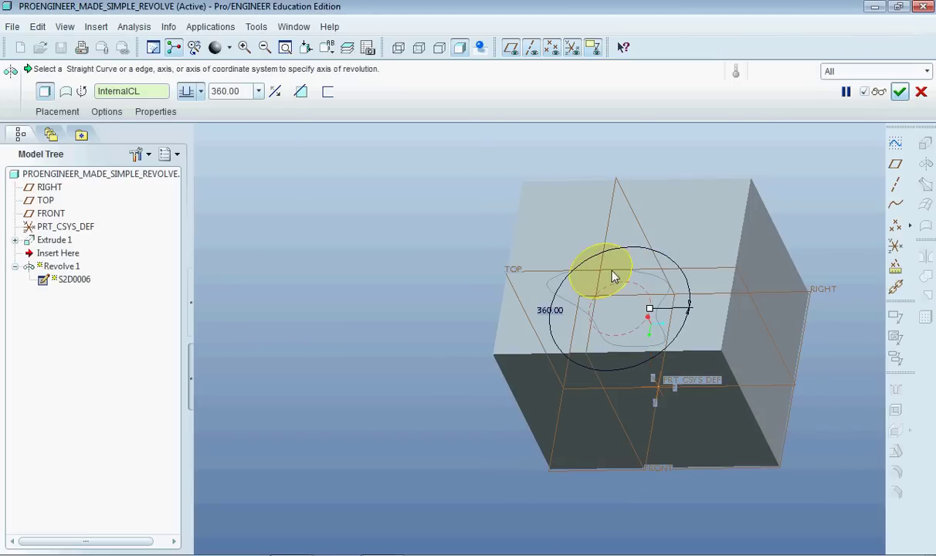
pyautogui.click(300, 91)
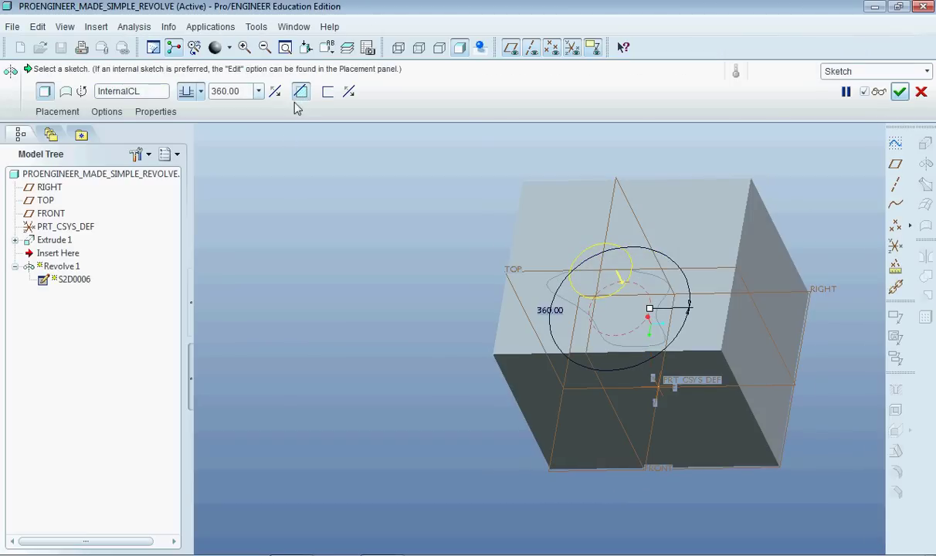
pyautogui.click(900, 91)
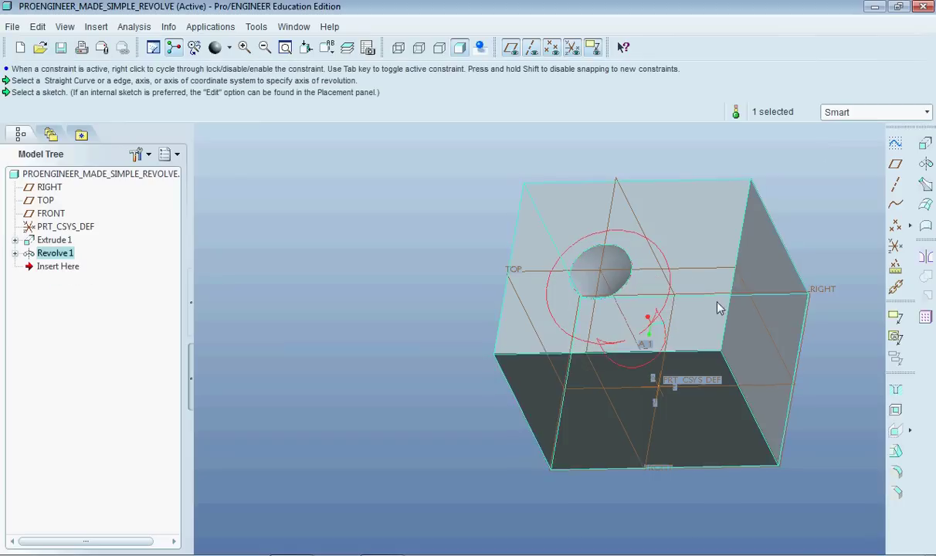
# - Examine the revolved cavity inside the block in hidden-line, wireframe and shaded display from several angles
pyautogui.moveTo(719, 307)
pyautogui.mouseDown(button='middle')
pyautogui.moveTo(655, 325)
pyautogui.moveTo(636, 357)
pyautogui.moveTo(622, 338)
pyautogui.moveTo(654, 308)
pyautogui.moveTo(645, 313)
pyautogui.mouseUp(button='middle')
pyautogui.click(419, 48)
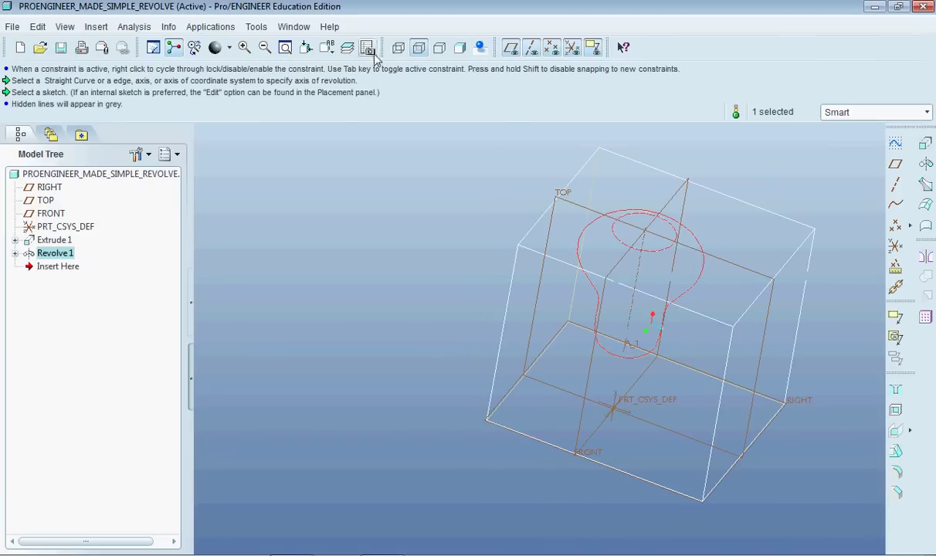
pyautogui.click(398, 48)
pyautogui.moveTo(771, 364); pyautogui.dragTo(352, 248, button='middle')
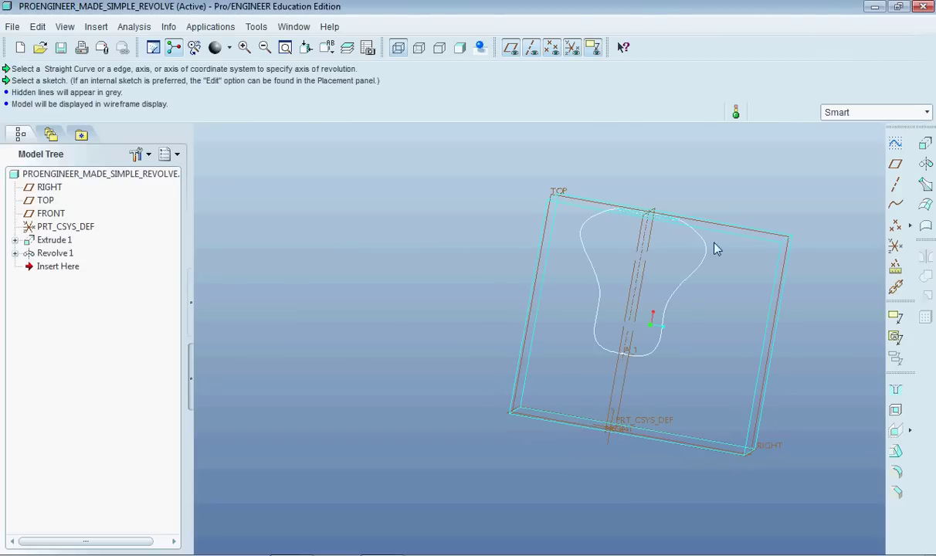
pyautogui.moveTo(462, 272); pyautogui.dragTo(442, 313, button='middle')
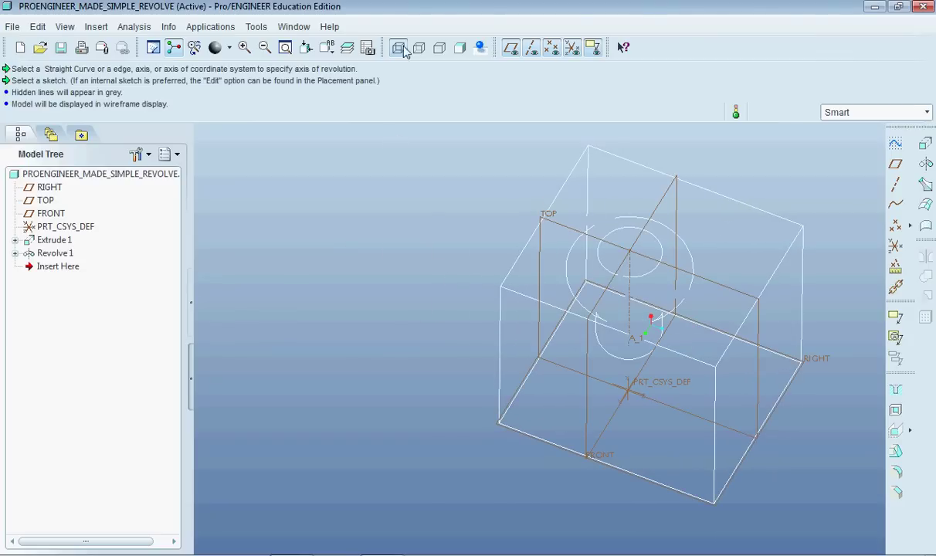
pyautogui.click(461, 51)
pyautogui.scroll(-2, 647, 258)
pyautogui.moveTo(647, 287)
pyautogui.mouseDown(button='middle')
pyautogui.moveTo(630, 312)
pyautogui.moveTo(638, 336)
pyautogui.moveTo(652, 329)
pyautogui.moveTo(604, 286)
pyautogui.moveTo(729, 358)
pyautogui.moveTo(698, 326)
pyautogui.moveTo(753, 303)
pyautogui.moveTo(679, 323)
pyautogui.moveTo(675, 309)
pyautogui.moveTo(720, 300)
pyautogui.moveTo(724, 373)
pyautogui.moveTo(713, 346)
pyautogui.mouseUp(button='middle')
pyautogui.scroll(-3, 753, 303)
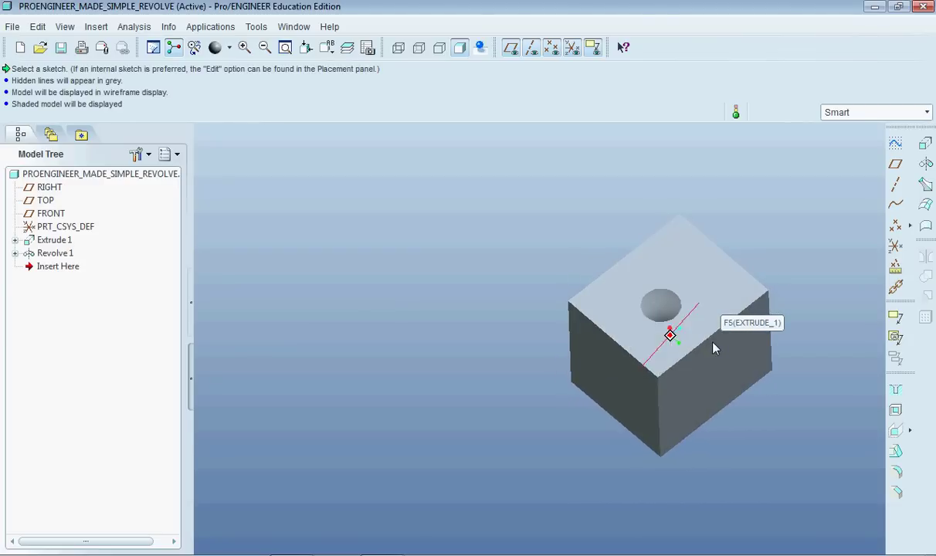
# - Delete the block extrusion and the revolved cavity together from the model
pyautogui.click(54, 252)
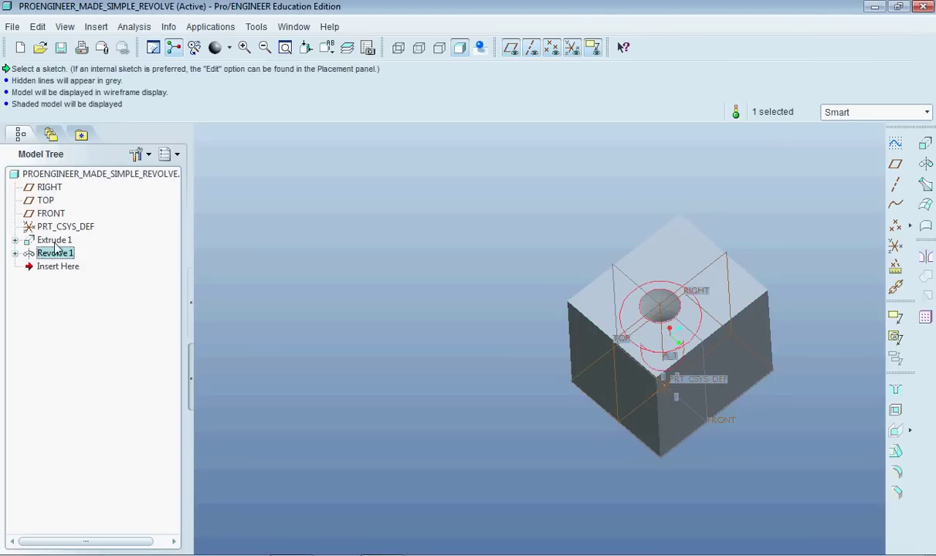
pyautogui.keyDown('ctrl'); pyautogui.click(54, 240); pyautogui.keyUp('ctrl')
pyautogui.rightClick(54, 241)
pyautogui.click(87, 268)
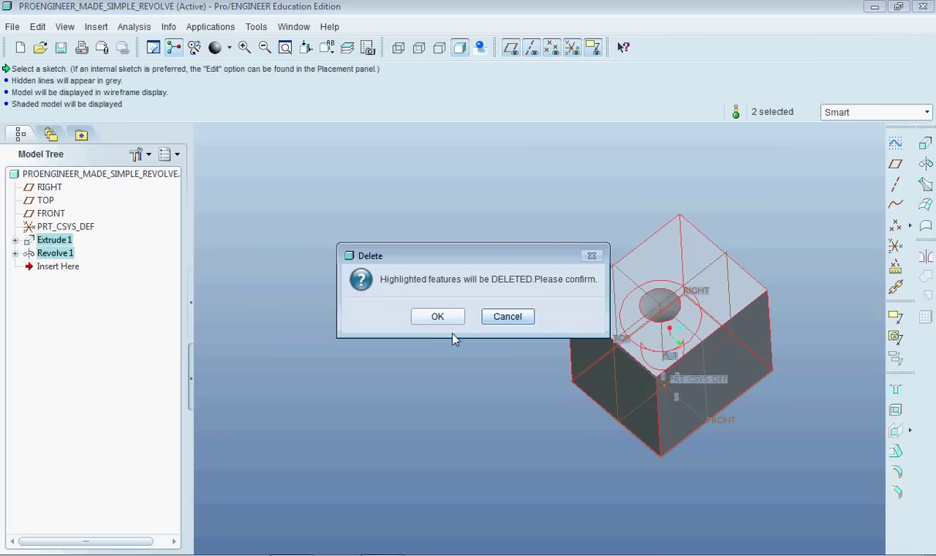
pyautogui.click(430, 315)
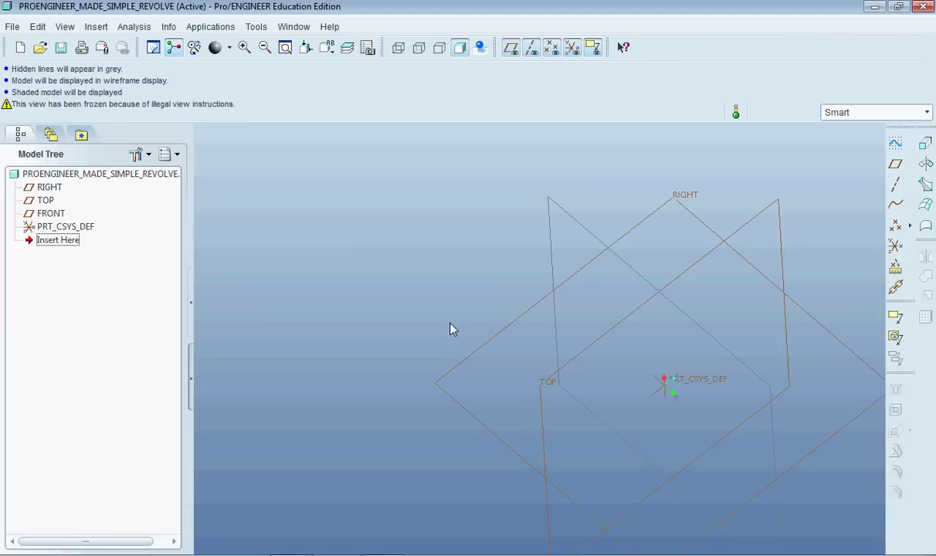
# - Start a new revolve and open its internal sketch on the TOP plane, with the RIGHT plane as the top reference
pyautogui.click(705, 265)
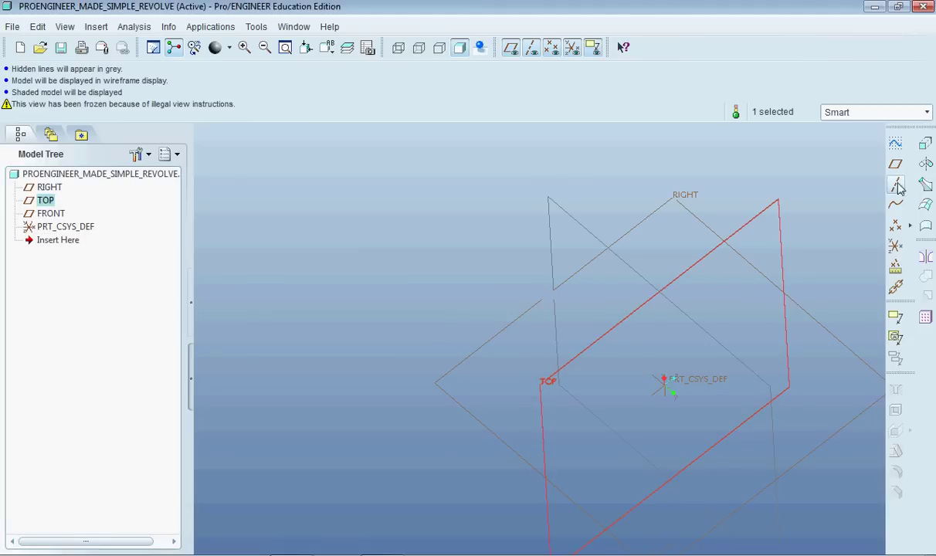
pyautogui.click(926, 164)
pyautogui.click(58, 111)
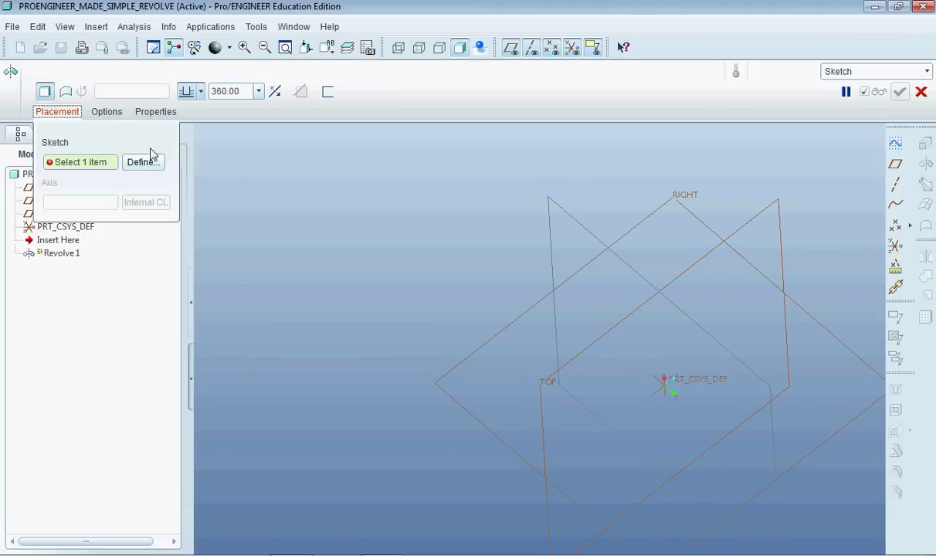
pyautogui.click(143, 161)
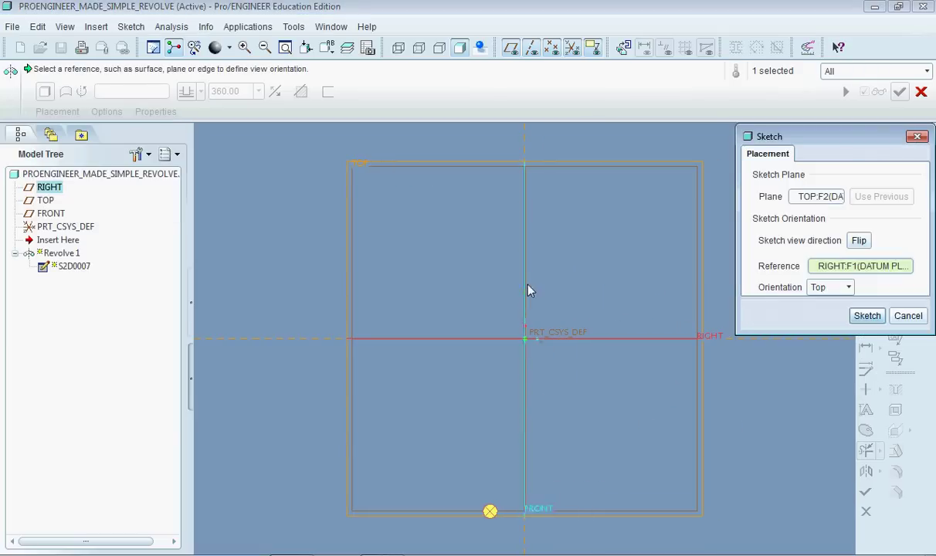
pyautogui.click(867, 316)
# - Draw a vertical centerline through the origin and a vertical line to its right, crossing the horizontal reference
pyautogui.click(900, 165)
pyautogui.click(850, 162)
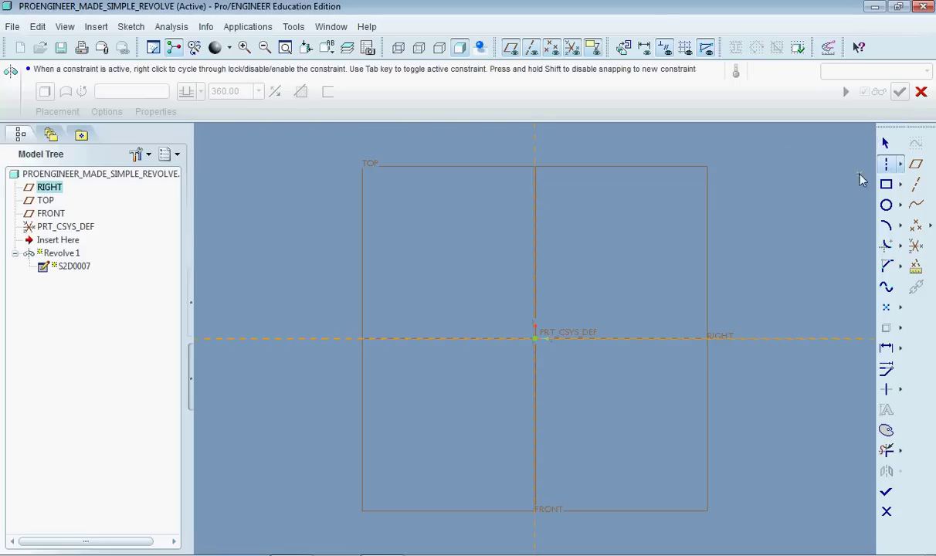
pyautogui.click(539, 302)
pyautogui.middleClick(533, 244)
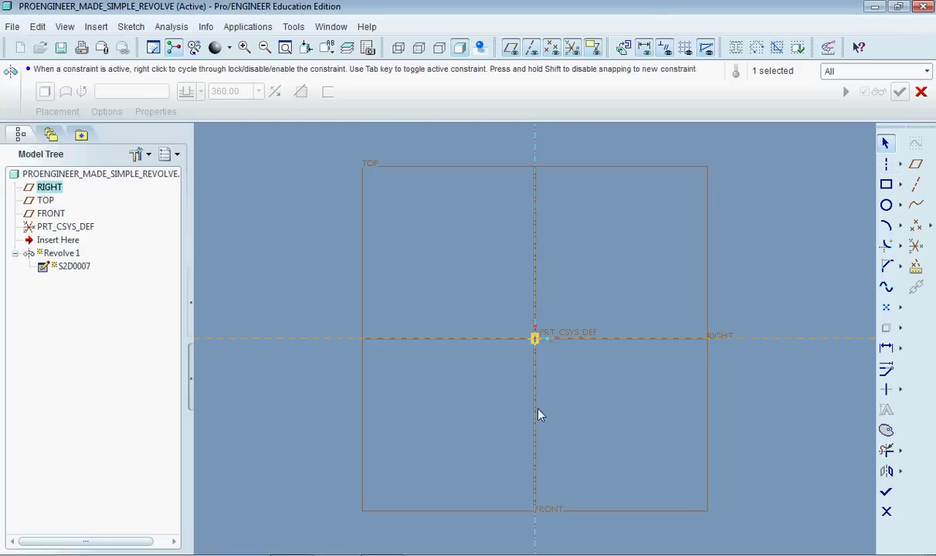
pyautogui.click(900, 165)
pyautogui.click(796, 163)
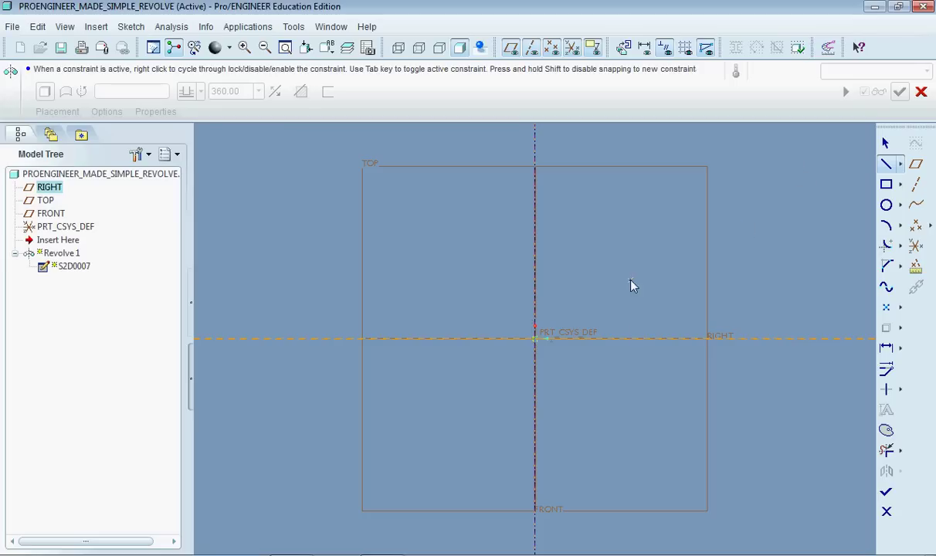
pyautogui.click(630, 279)
pyautogui.click(631, 413)
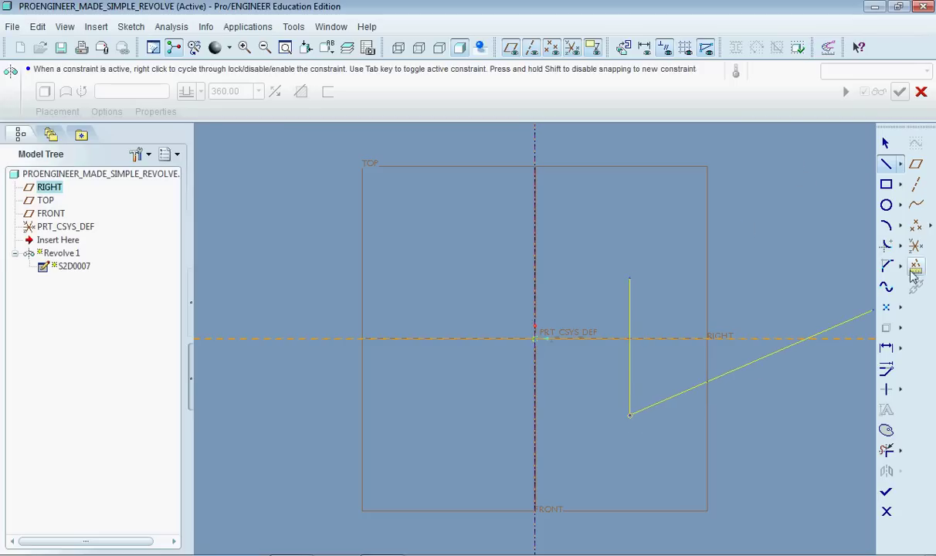
# - Close the profile with a wavy double-lobed spline from the vertical line's lower end around to its upper end
pyautogui.click(886, 287)
pyautogui.click(630, 415)
pyautogui.click(699, 425)
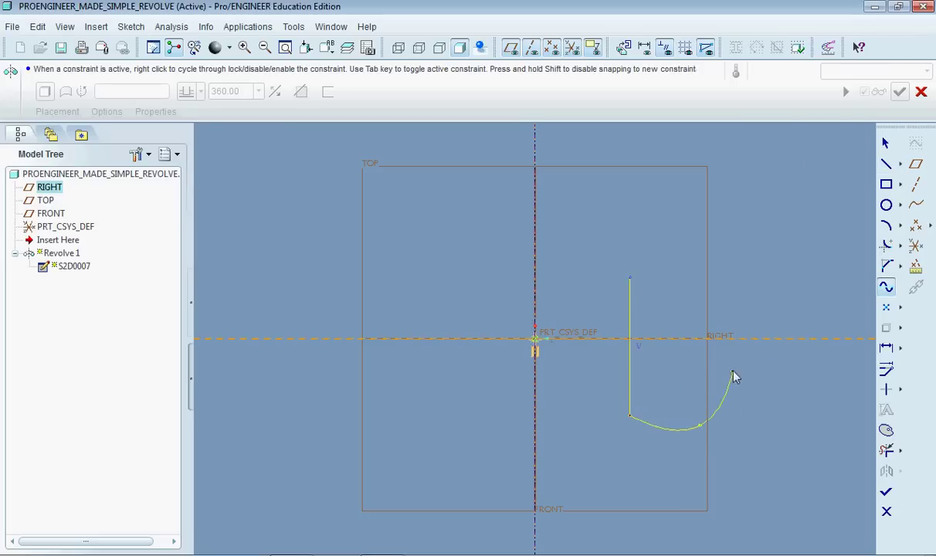
pyautogui.click(728, 366)
pyautogui.click(694, 339)
pyautogui.click(762, 291)
pyautogui.click(869, 256)
pyautogui.click(823, 202)
pyautogui.click(762, 196)
pyautogui.click(721, 225)
pyautogui.click(702, 261)
pyautogui.click(676, 292)
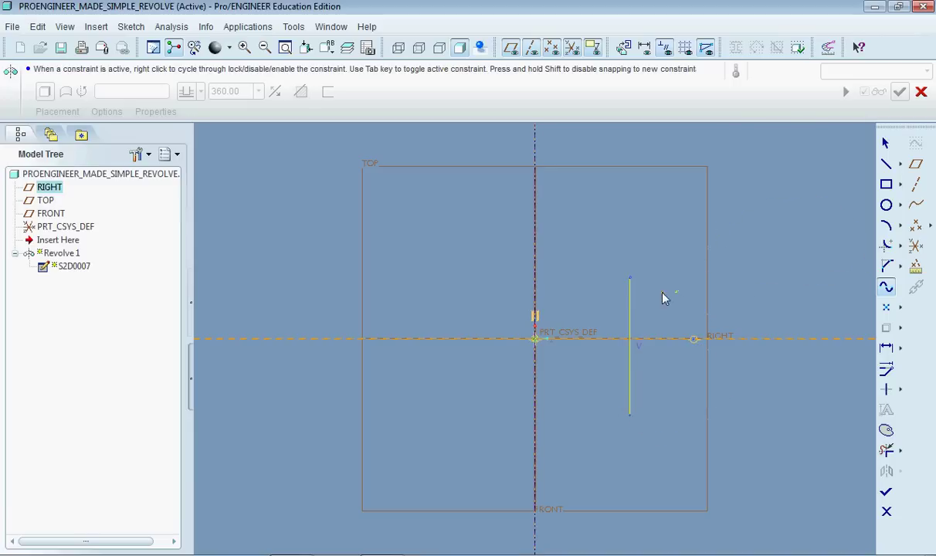
pyautogui.click(630, 282)
pyautogui.middleClick(630, 282)
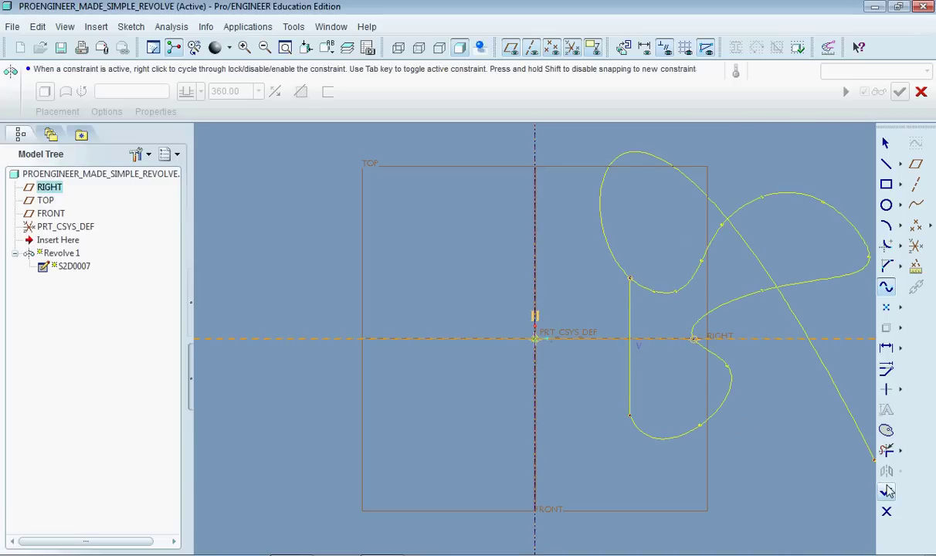
# - Finish the sketch and reduce the revolve angle to 120 degrees in the model preview
pyautogui.click(886, 492)
pyautogui.scroll(-3, 660, 317)
pyautogui.moveTo(660, 330); pyautogui.dragTo(742, 488, button='middle')
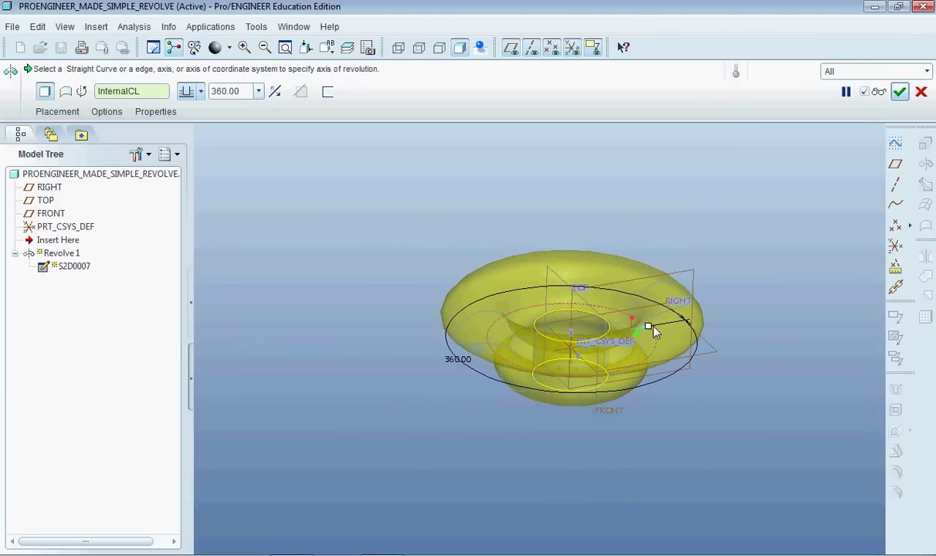
pyautogui.moveTo(647, 330); pyautogui.dragTo(574, 429)
pyautogui.moveTo(574, 429); pyautogui.dragTo(671, 434, button='middle')
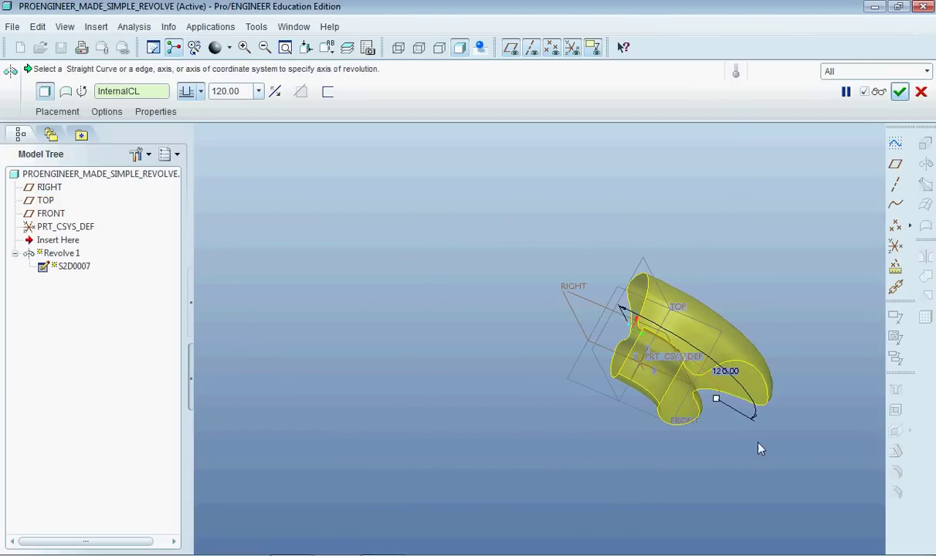
pyautogui.scroll(-3, 782, 456)
pyautogui.moveTo(759, 410); pyautogui.dragTo(762, 472, button='middle')
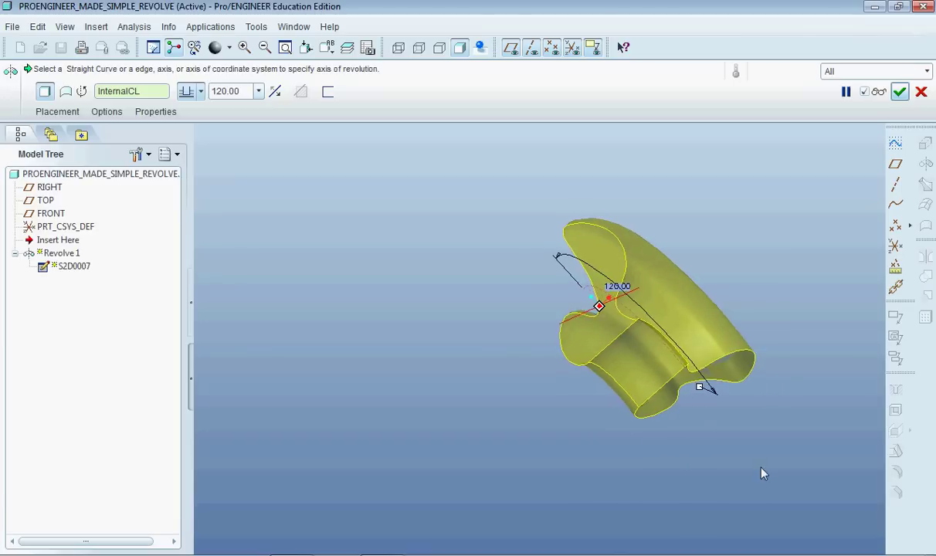
# - Enlarge the revolve angle to 359 degrees and complete the feature
pyautogui.moveTo(698, 332); pyautogui.dragTo(691, 356, button='middle')
pyautogui.moveTo(732, 386); pyautogui.dragTo(541, 276)
pyautogui.moveTo(541, 277); pyautogui.dragTo(580, 334, button='middle')
pyautogui.moveTo(577, 288); pyautogui.dragTo(602, 283)
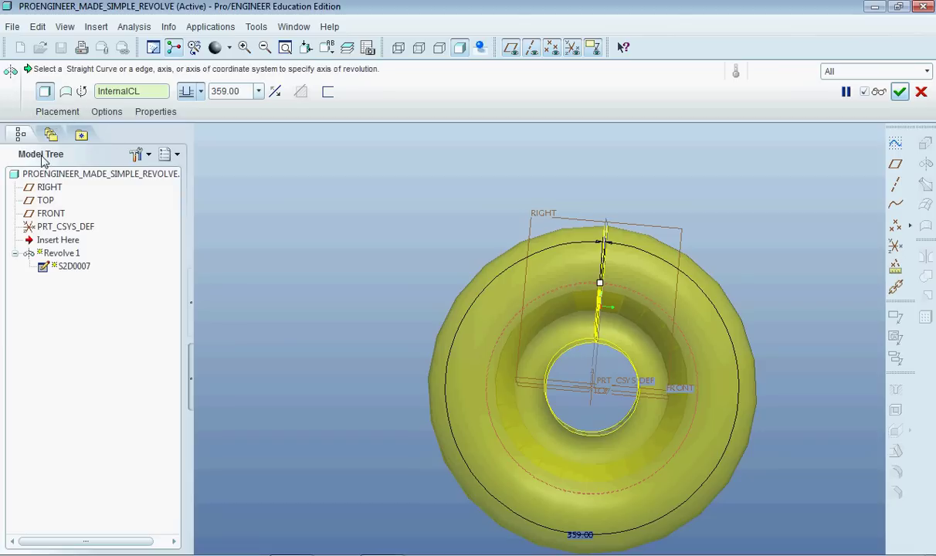
pyautogui.click(900, 91)
# - Open the revolved feature's internal sketch and trim the part of the vertical line below the horizontal reference
pyautogui.click(68, 253)
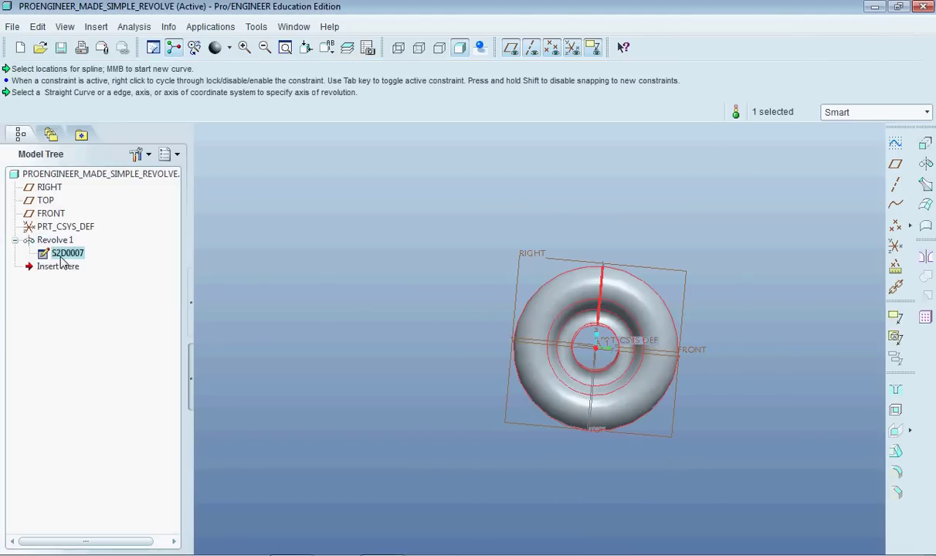
pyautogui.rightClick(68, 254)
pyautogui.click(89, 284)
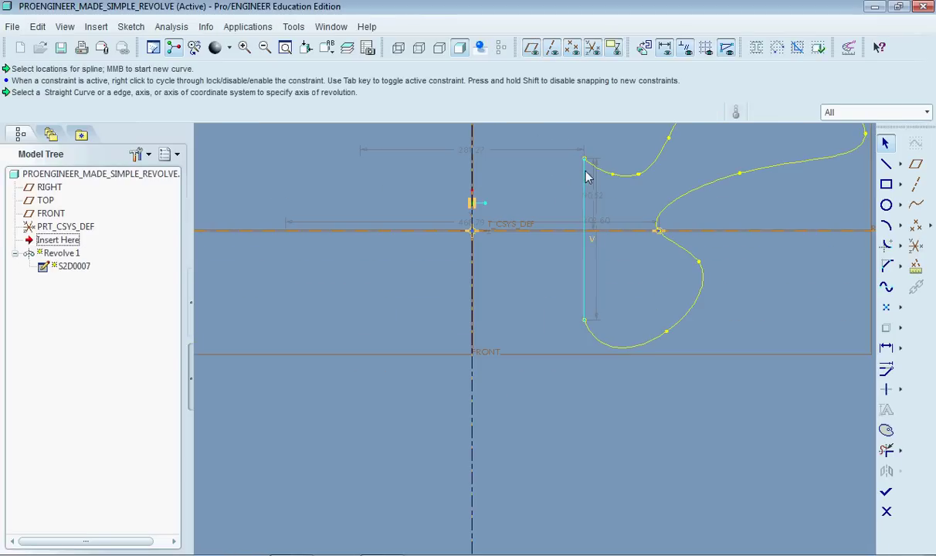
pyautogui.click(464, 157)
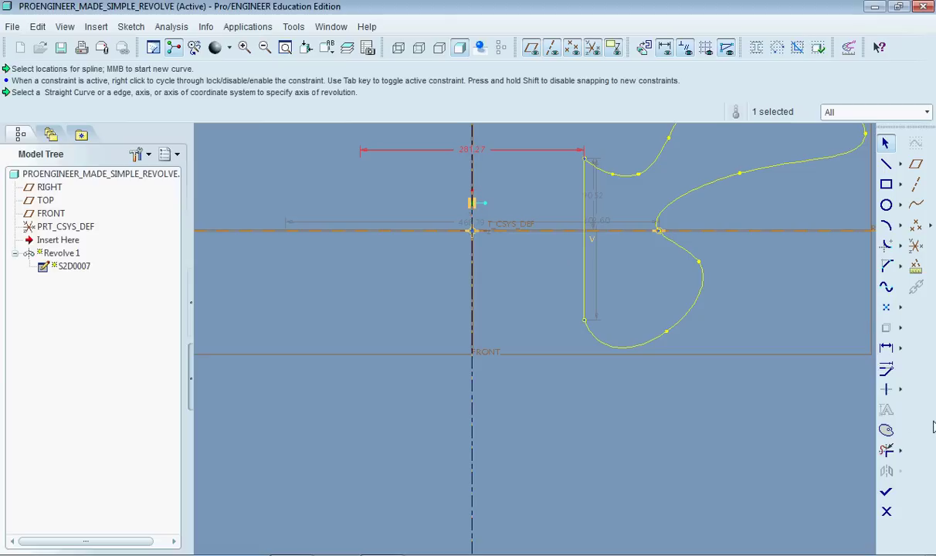
pyautogui.click(887, 449)
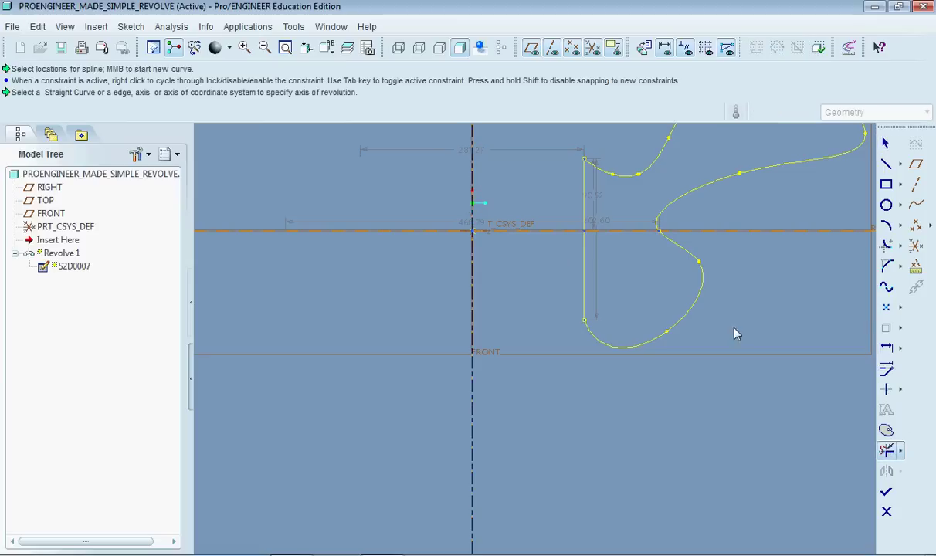
pyautogui.click(585, 267)
# - Redraw the missing vertical line from the horizontal reference to the spline's lower end and finish the sketch
pyautogui.click(886, 165)
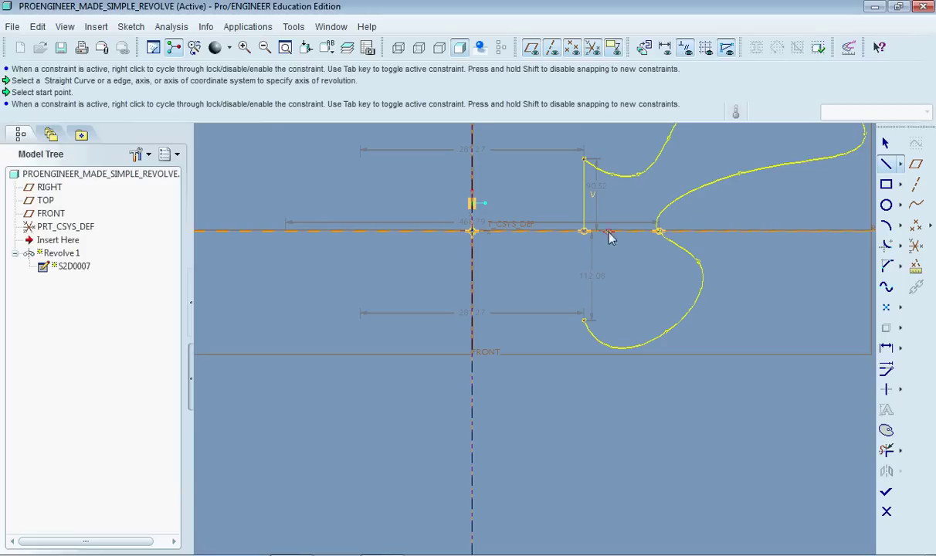
pyautogui.click(585, 233)
pyautogui.click(584, 320)
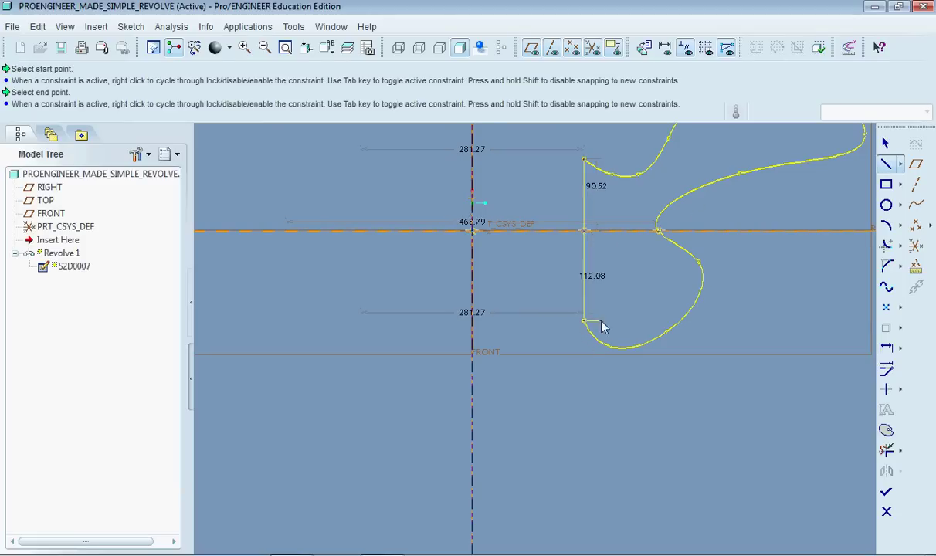
pyautogui.click(886, 154)
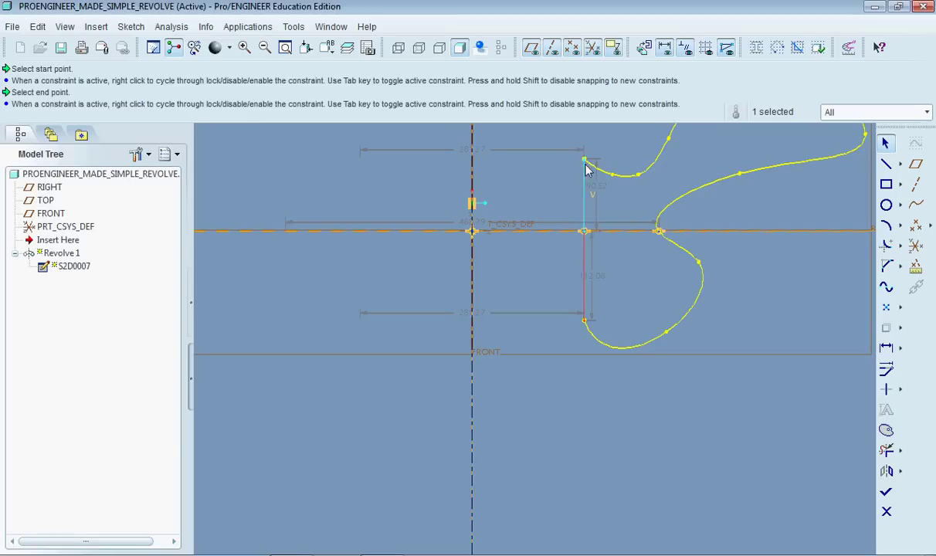
pyautogui.click(886, 495)
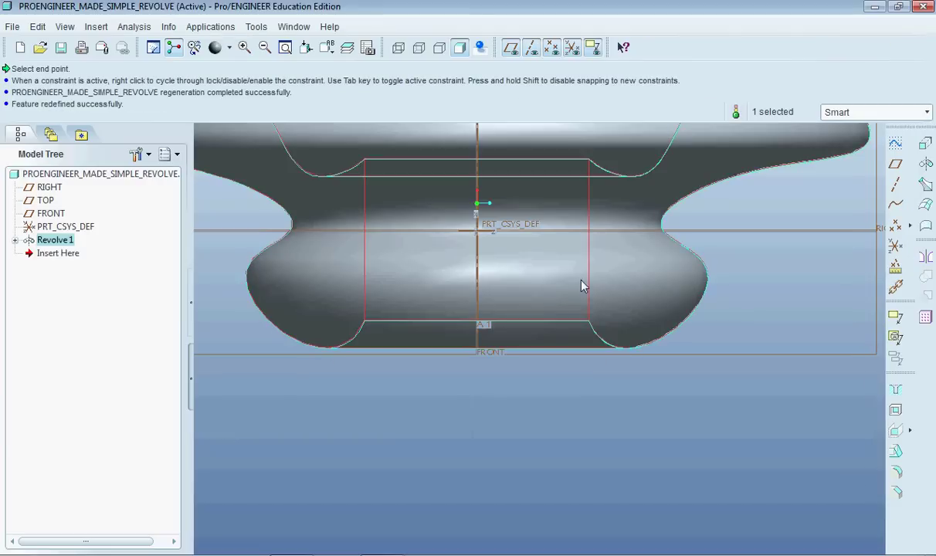
# - Reopen the revolved feature's internal sketch for editing
pyautogui.scroll(-5, 627, 265)
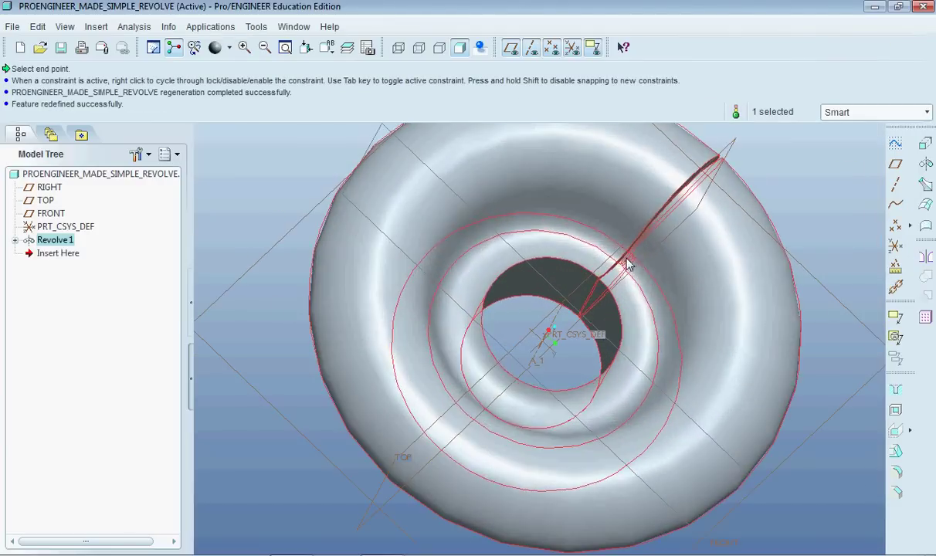
pyautogui.moveTo(627, 265); pyautogui.dragTo(646, 328, button='middle')
pyautogui.moveTo(640, 261); pyautogui.dragTo(592, 297, button='middle')
pyautogui.moveTo(565, 336); pyautogui.dragTo(614, 301, button='middle')
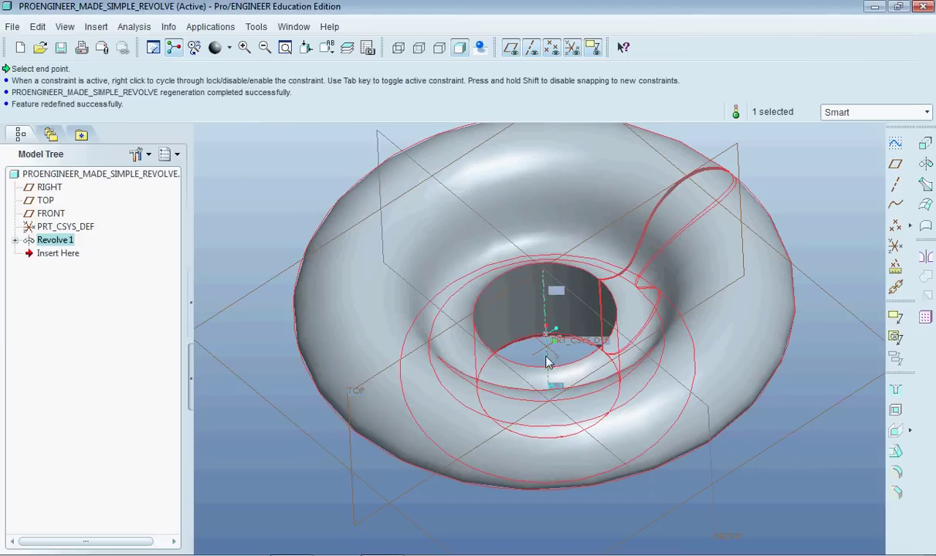
pyautogui.moveTo(651, 298); pyautogui.dragTo(825, 328, button='middle')
pyautogui.hotkey('ctrl', 'd')
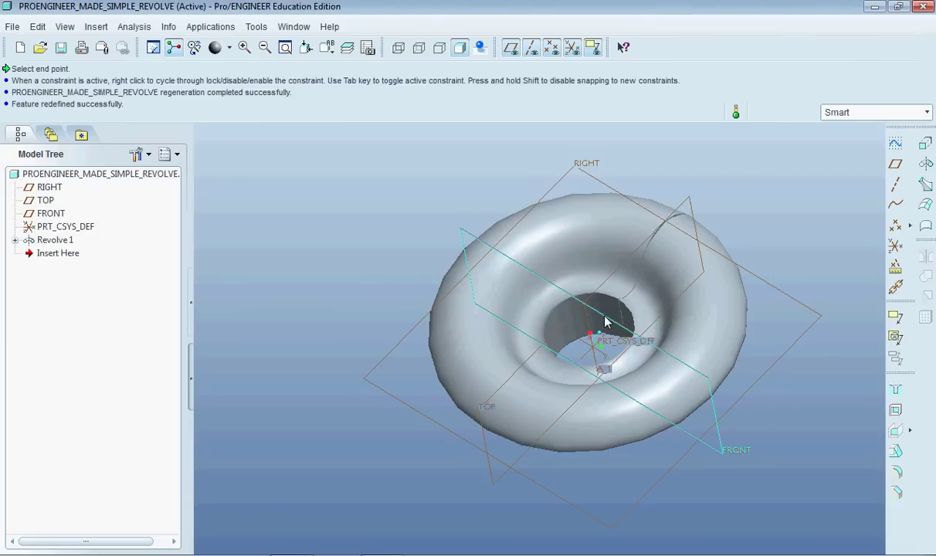
pyautogui.click(15, 240)
pyautogui.click(55, 253)
pyautogui.rightClick(53, 261)
pyautogui.click(89, 283)
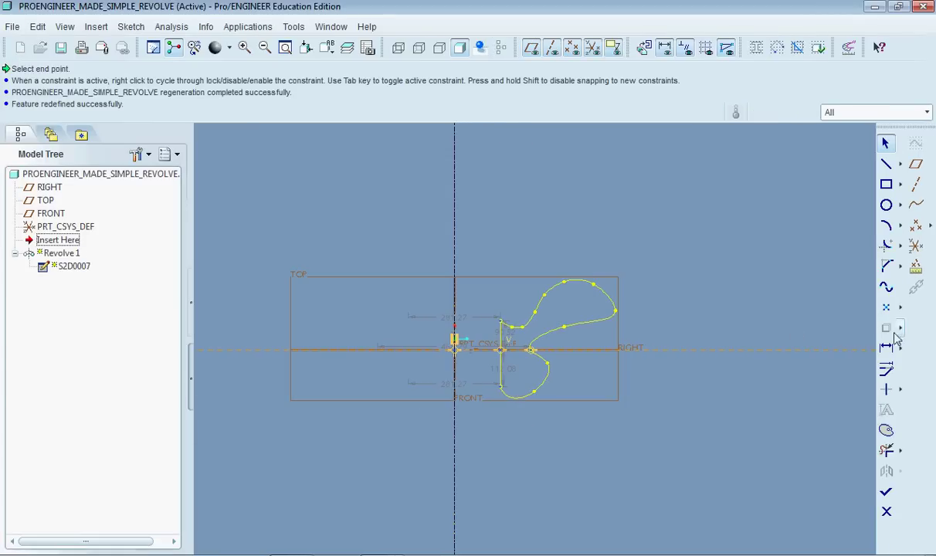
# - Sketch a separate closed spline loop across the horizontal reference, farther from the centerline than the existing profile
pyautogui.click(887, 286)
pyautogui.click(667, 323)
pyautogui.click(788, 303)
pyautogui.click(773, 408)
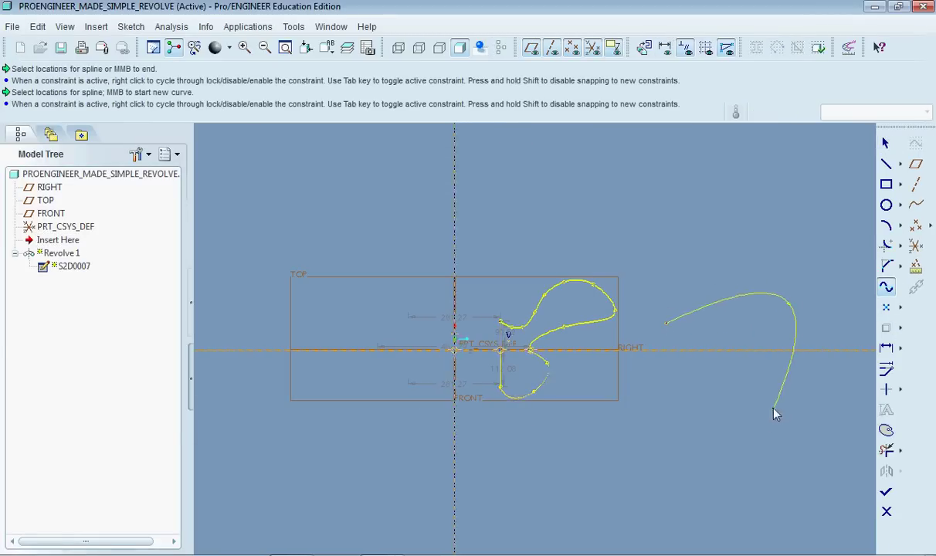
pyautogui.click(694, 445)
pyautogui.click(730, 352)
pyautogui.click(677, 353)
pyautogui.middleClick(665, 324)
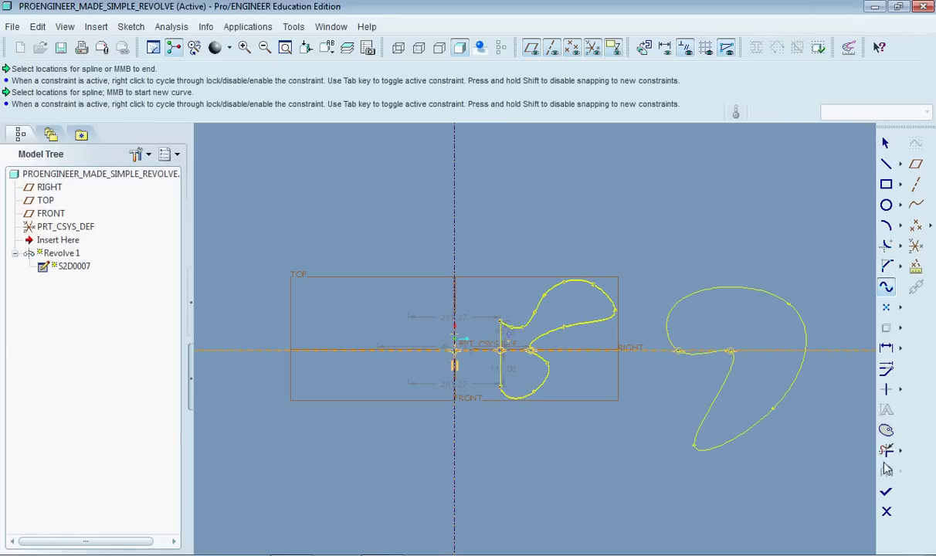
# - Finish the internal sketch so the revolved feature rebuilds with the added outer spline loop
pyautogui.click(887, 495)
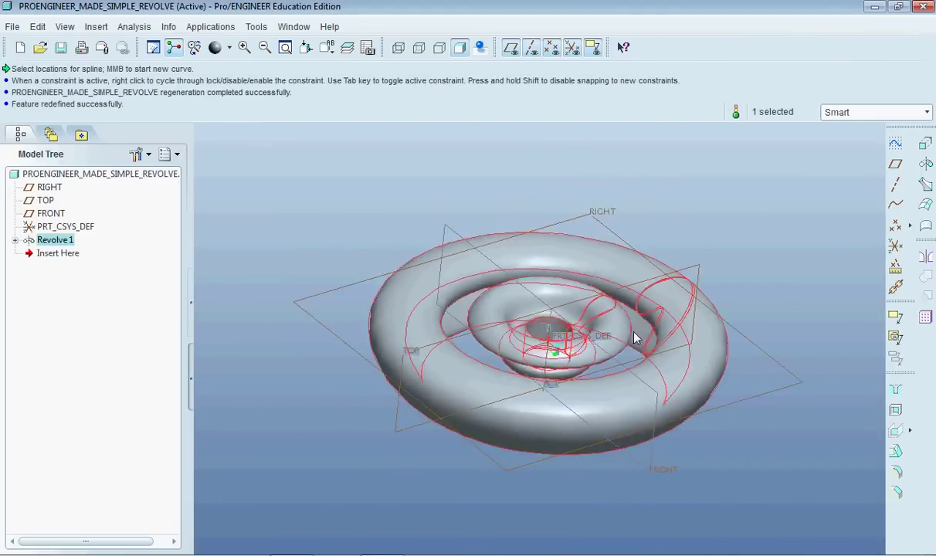
pyautogui.moveTo(580, 357); pyautogui.dragTo(541, 352, button='middle')
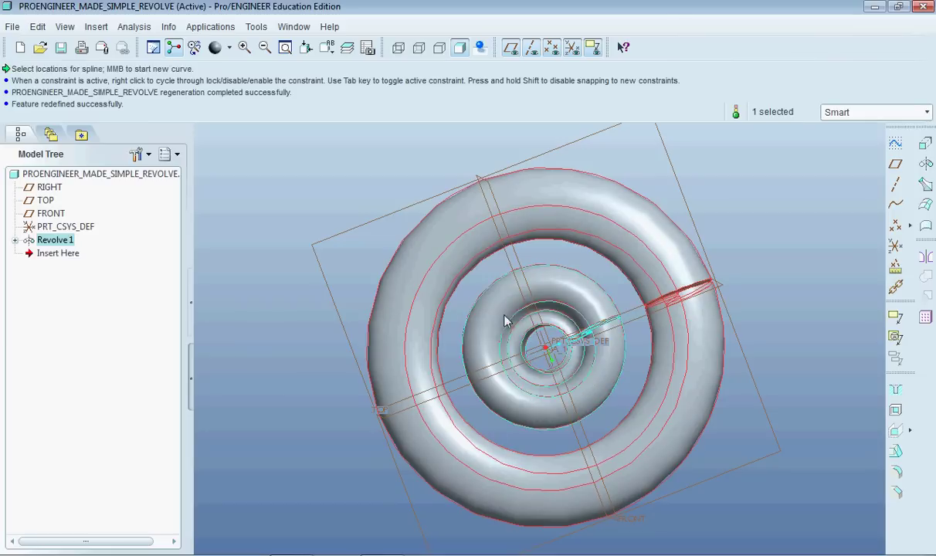
# - Try reducing the revolved feature's angle to 84 degrees and discard the edit
pyautogui.rightClick(39, 244)
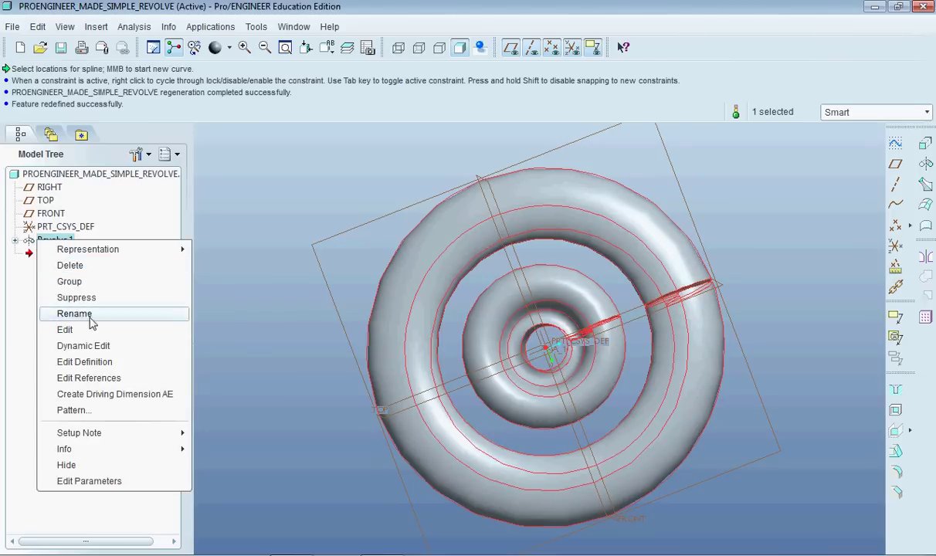
pyautogui.click(80, 362)
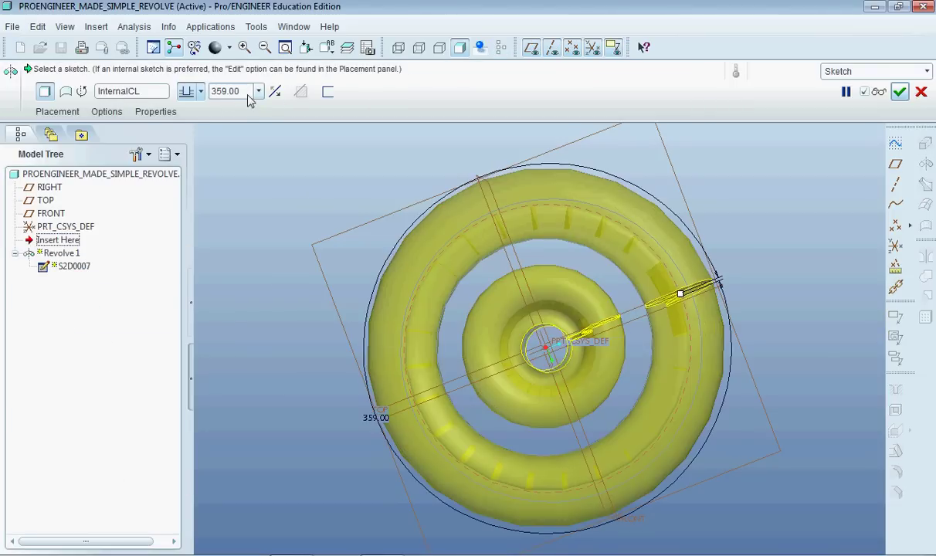
pyautogui.moveTo(683, 299); pyautogui.dragTo(597, 442)
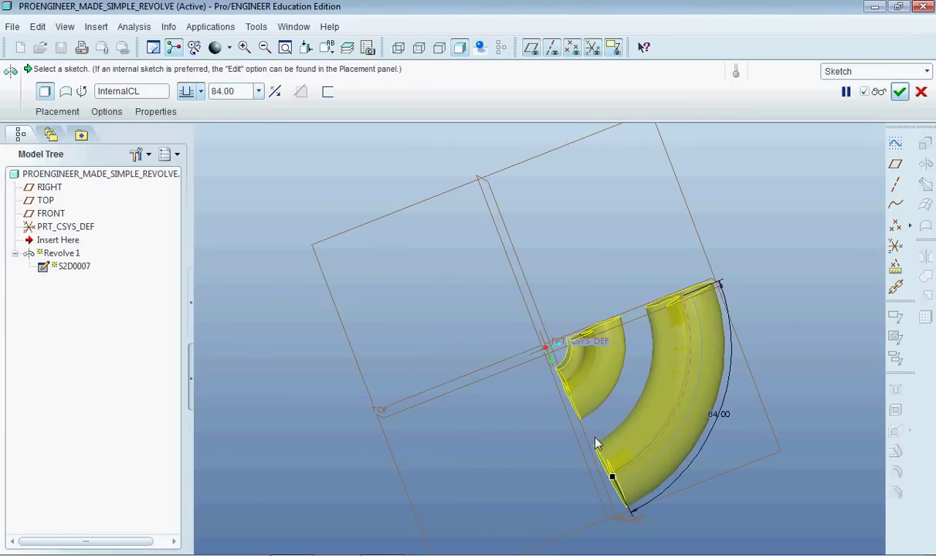
pyautogui.moveTo(598, 443); pyautogui.dragTo(648, 411, button='middle')
pyautogui.scroll(4, 684, 381)
pyautogui.scroll(-3, 621, 402)
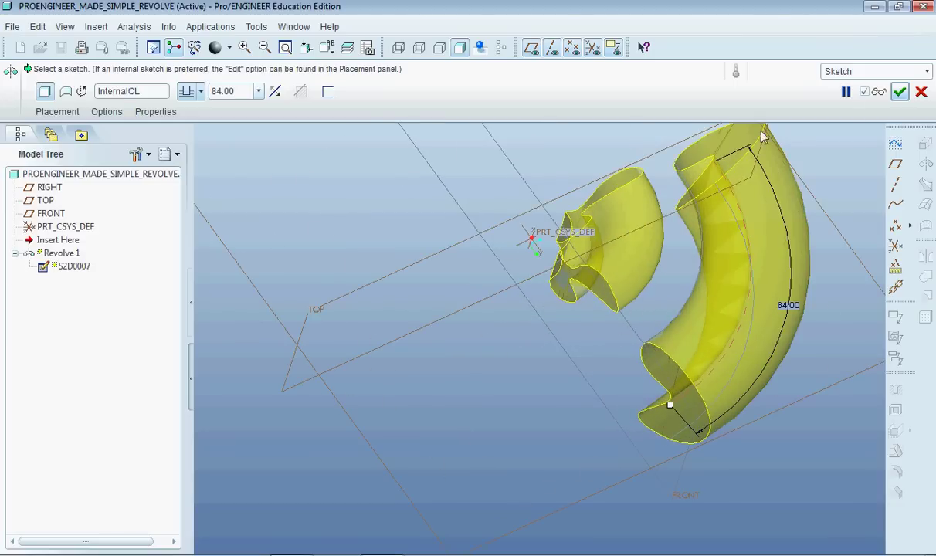
pyautogui.click(921, 91)
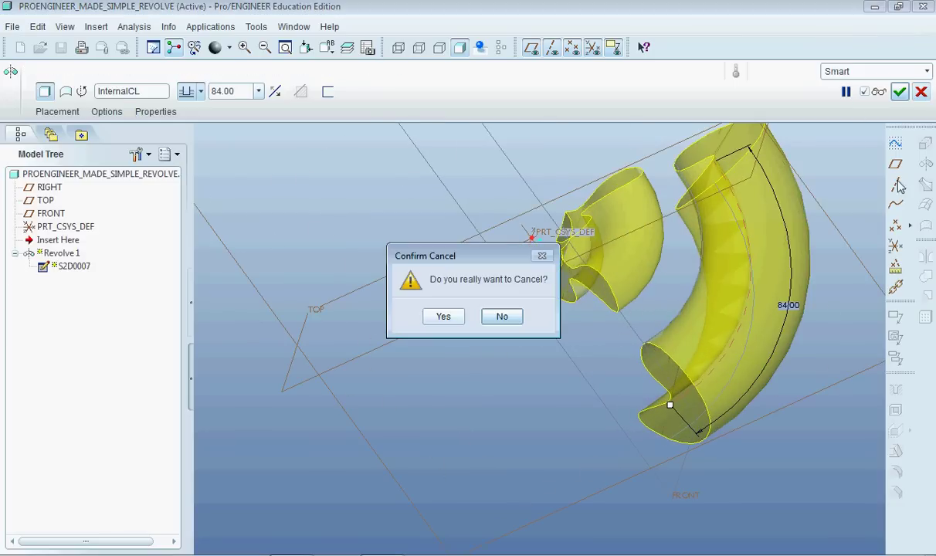
pyautogui.click(440, 316)
# - Examine the revolved feature's internal sketch and the axis of revolution running through its central hole
pyautogui.click(15, 240)
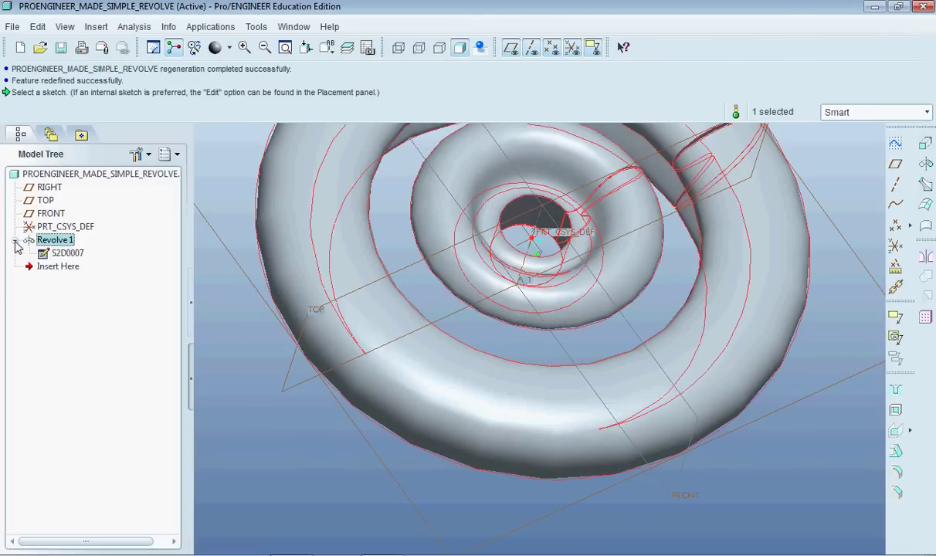
pyautogui.click(67, 252)
pyautogui.rightClick(67, 249)
pyautogui.click(64, 312)
pyautogui.click(15, 241)
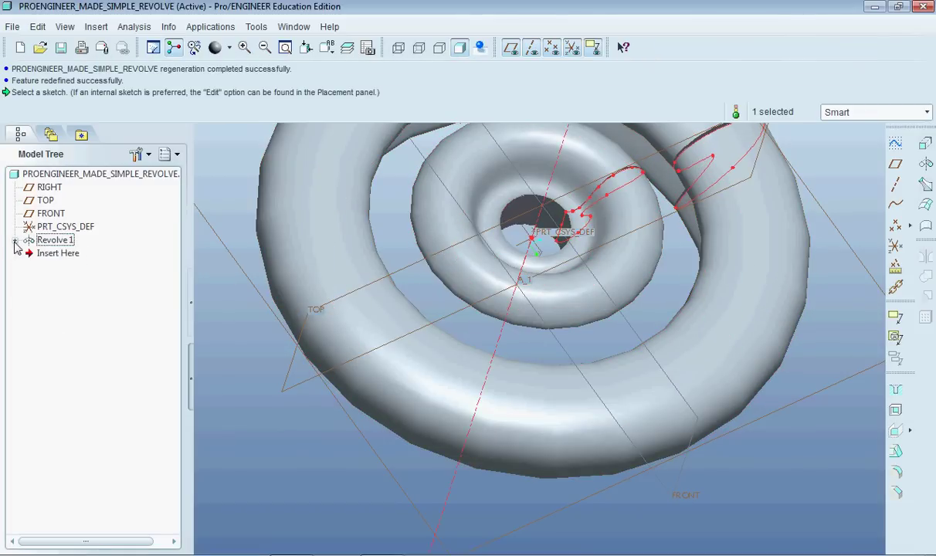
pyautogui.click(226, 340)
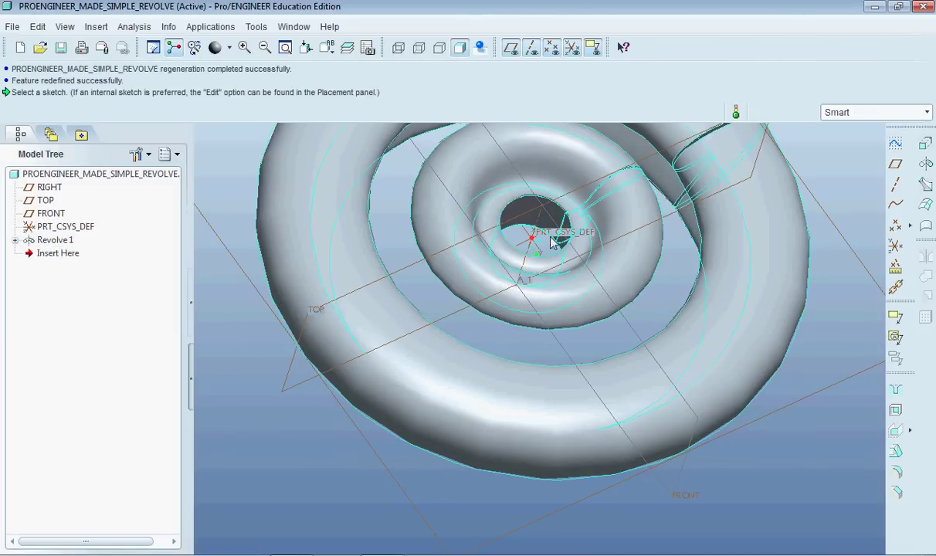
pyautogui.moveTo(620, 277); pyautogui.dragTo(713, 371, button='middle')
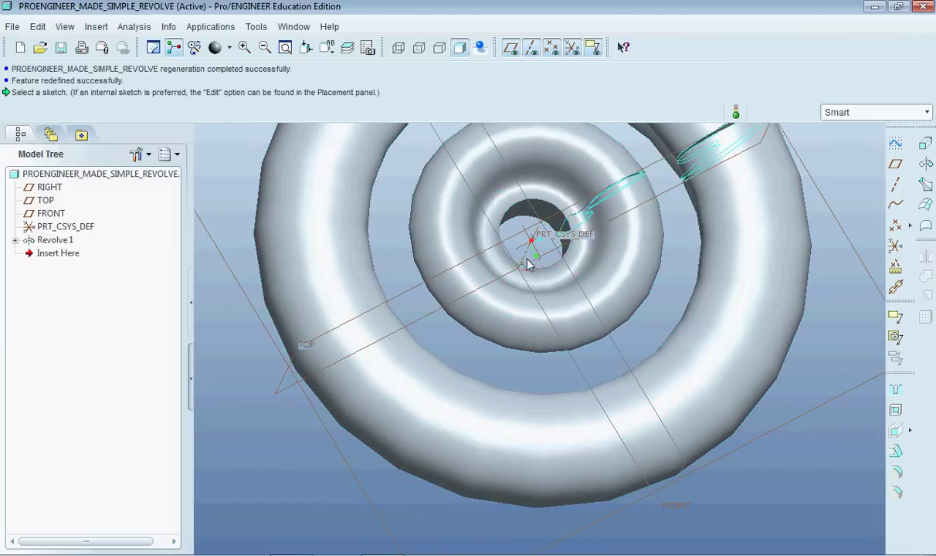
pyautogui.scroll(8, 540, 231)
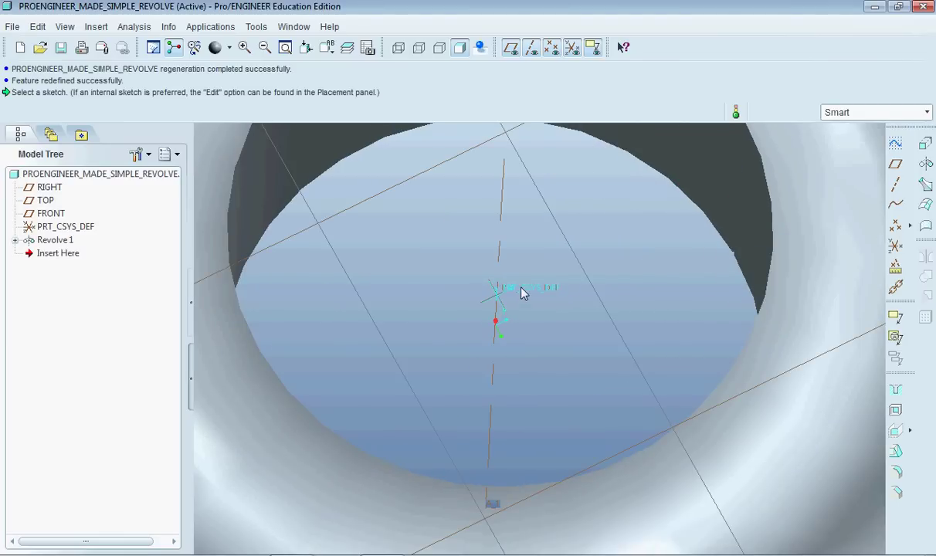
pyautogui.click(494, 510)
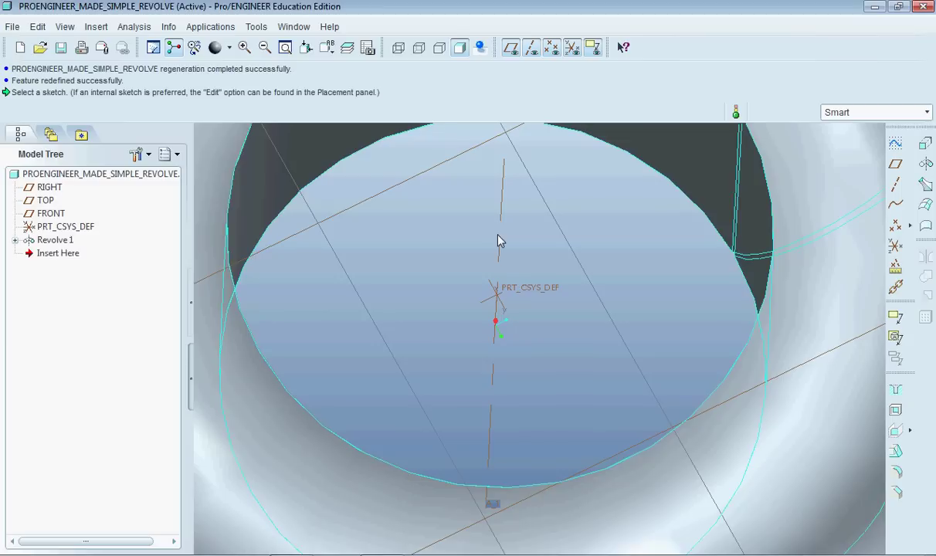
pyautogui.scroll(-4, 525, 272)
pyautogui.scroll(-2, 525, 272)
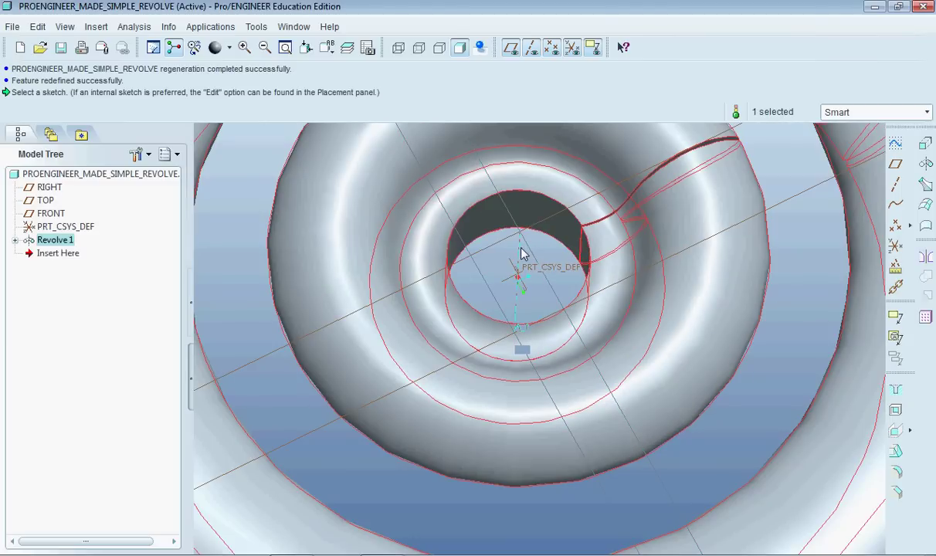
pyautogui.scroll(-5, 568, 313)
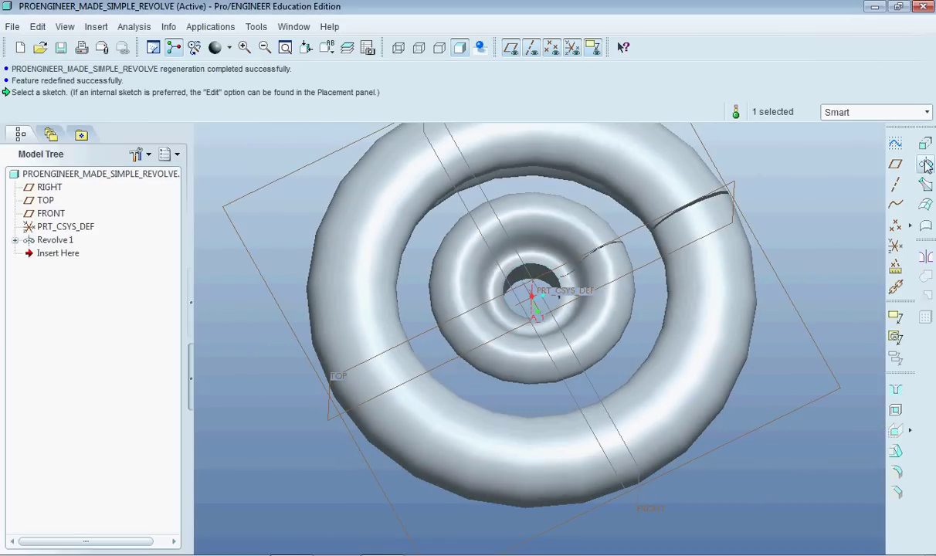
# - Start a new Revolve with an internal sketch on the TOP plane, using RIGHT as the Top orientation reference
pyautogui.click(926, 164)
pyautogui.click(46, 110)
pyautogui.click(143, 161)
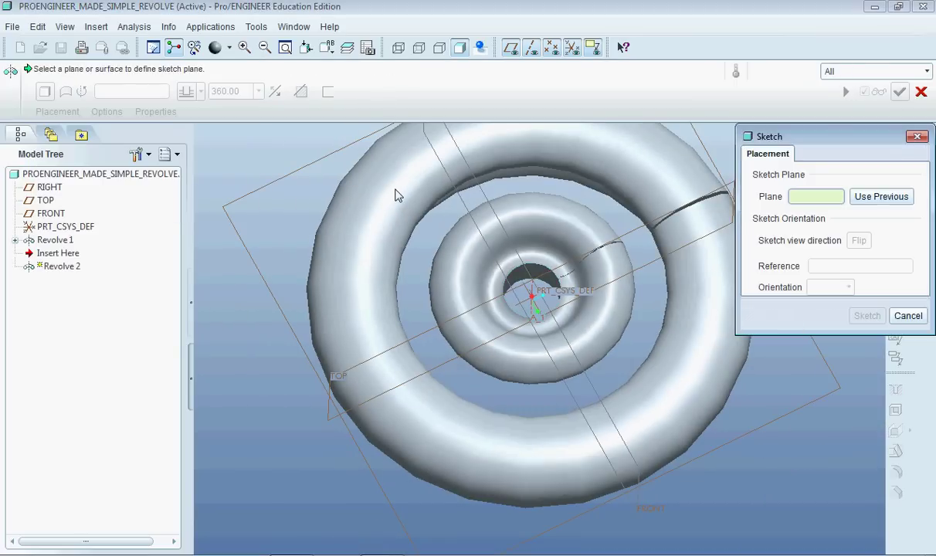
pyautogui.click(556, 263)
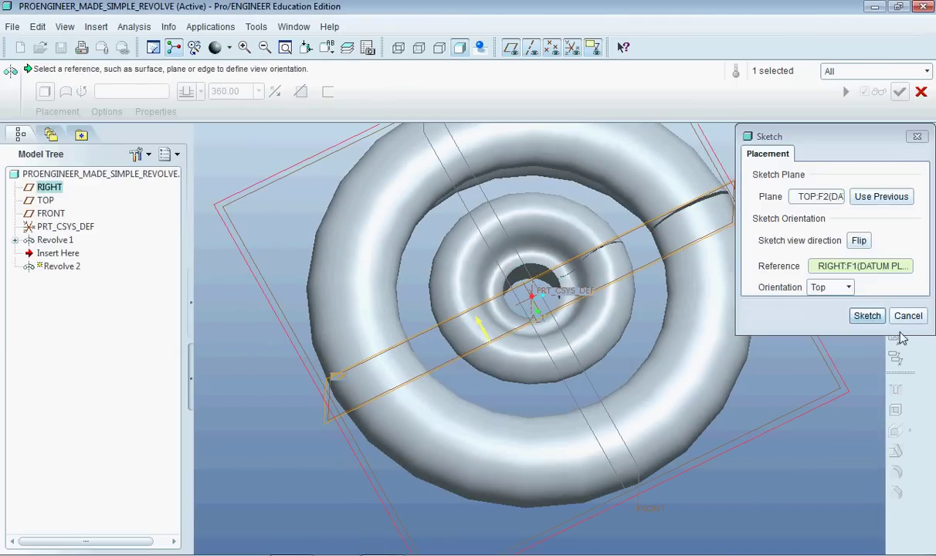
pyautogui.click(864, 316)
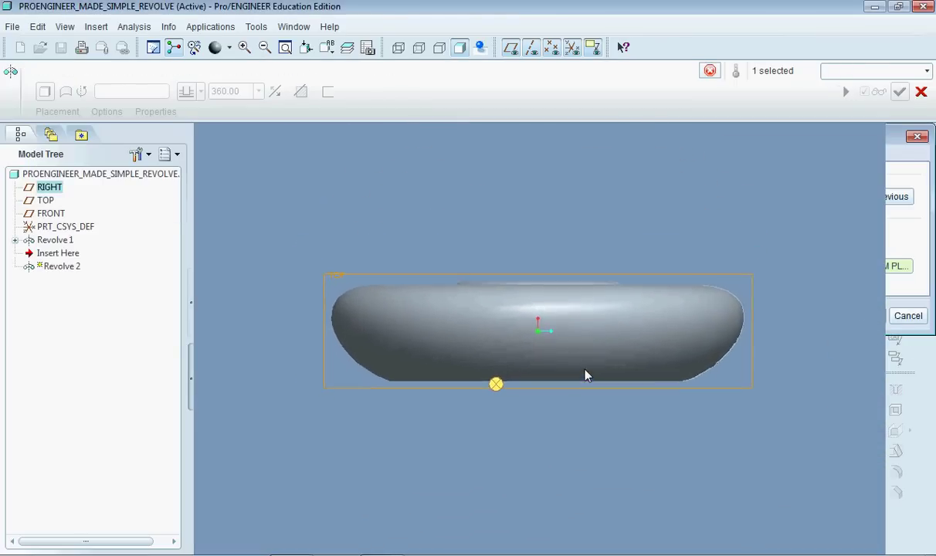
# - Sketch a vertical centerline through the coordinate system origin along the vertical reference
pyautogui.scroll(4, 541, 363)
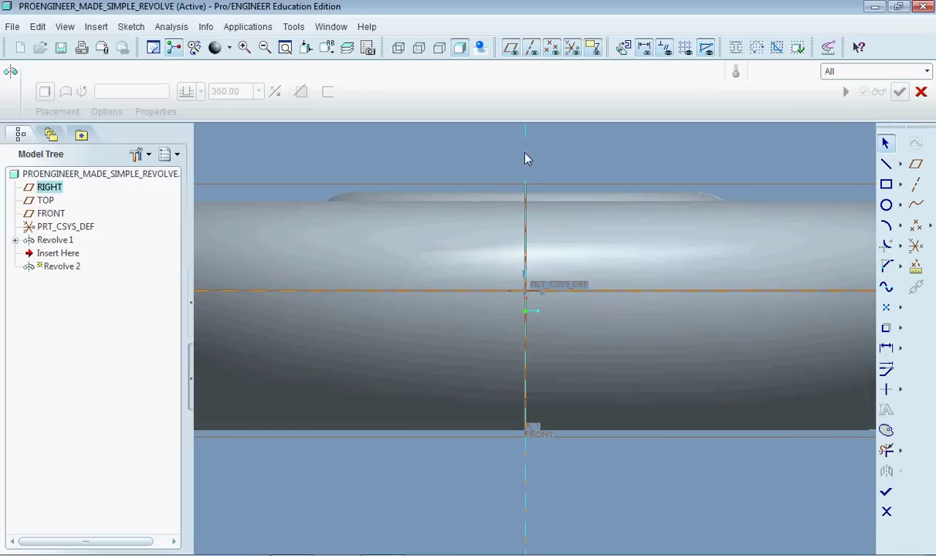
pyautogui.click(901, 165)
pyautogui.click(851, 162)
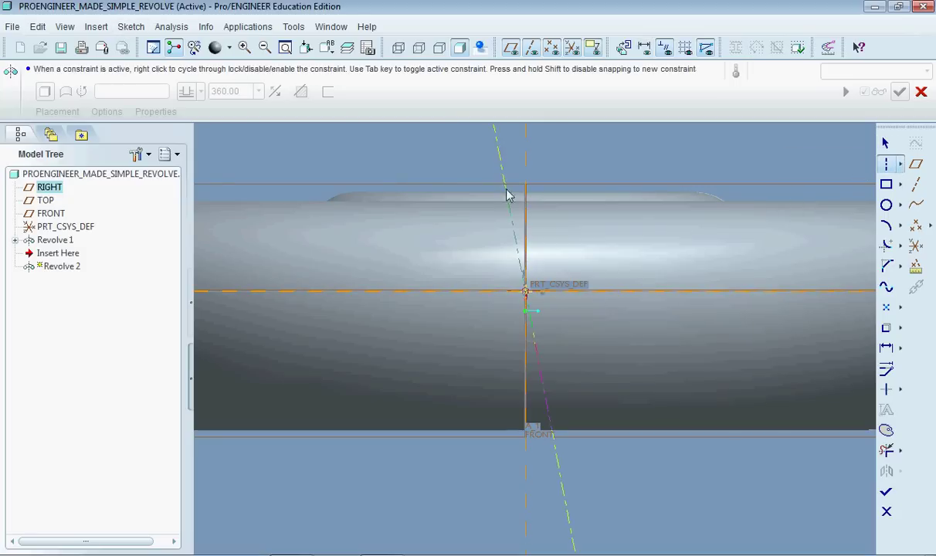
pyautogui.click(525, 166)
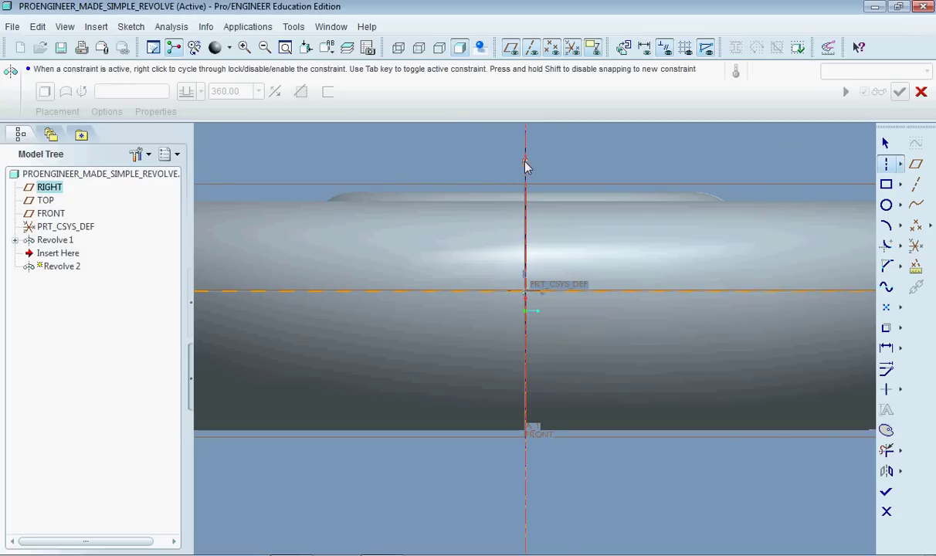
pyautogui.click(886, 492)
# - Sketch a circle centred on the horizontal reference, outside the existing ring, and finish the sketch
pyautogui.click(503, 321)
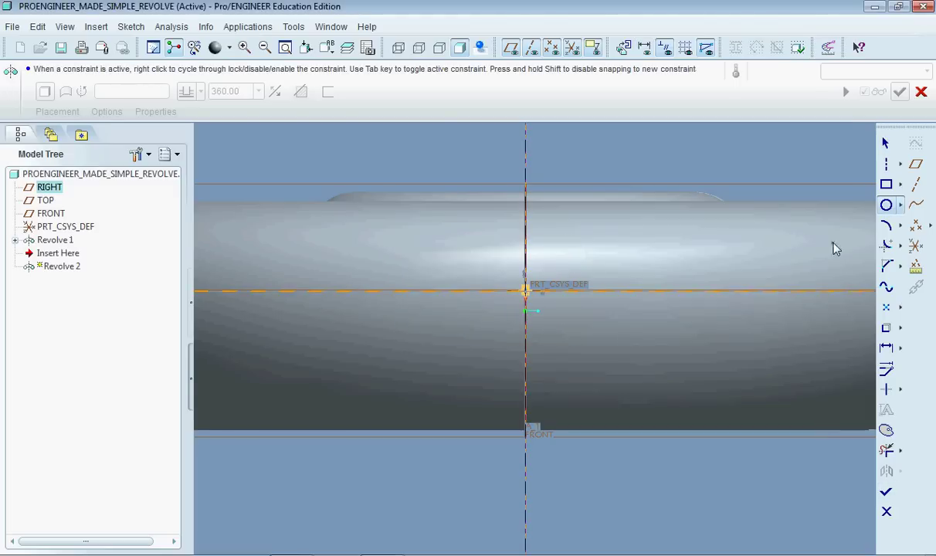
pyautogui.scroll(-5, 585, 311)
pyautogui.click(801, 304)
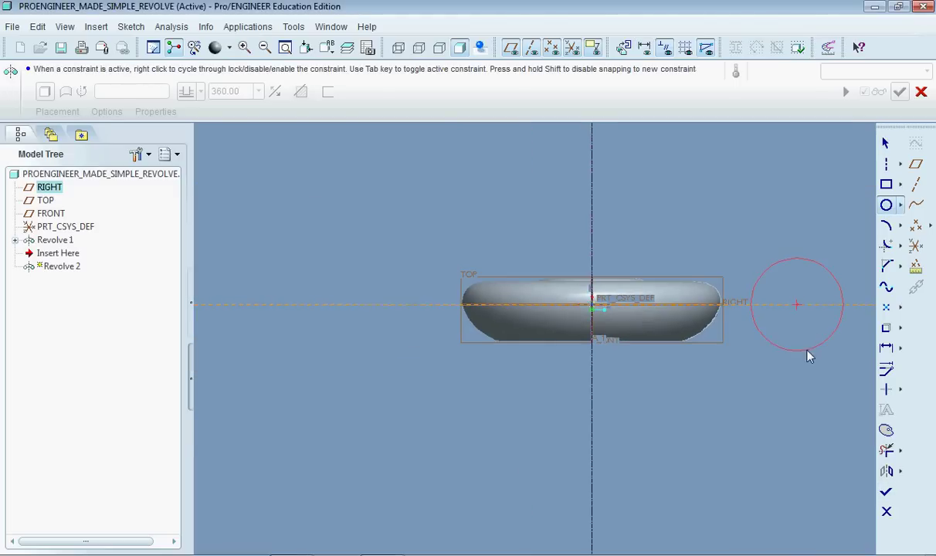
pyautogui.click(808, 352)
pyautogui.click(887, 492)
# - Adjust the circular profile's revolve angle to 113 degrees around the existing rings
pyautogui.moveTo(697, 324); pyautogui.dragTo(673, 322, button='middle')
pyautogui.scroll(-3, 671, 377)
pyautogui.scroll(-5, 666, 244)
pyautogui.moveTo(680, 210); pyautogui.dragTo(740, 284)
pyautogui.moveTo(696, 265); pyautogui.dragTo(678, 280, button='middle')
pyautogui.scroll(3, 679, 287)
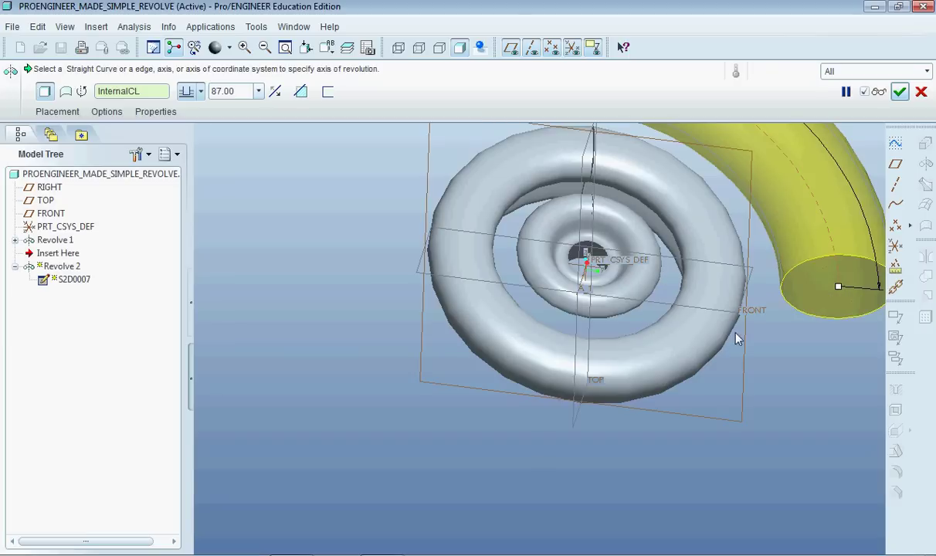
pyautogui.moveTo(696, 315); pyautogui.dragTo(783, 356, button='middle')
pyautogui.scroll(3, 709, 367)
pyautogui.scroll(-3, 724, 267)
pyautogui.moveTo(604, 377); pyautogui.dragTo(577, 309, button='middle')
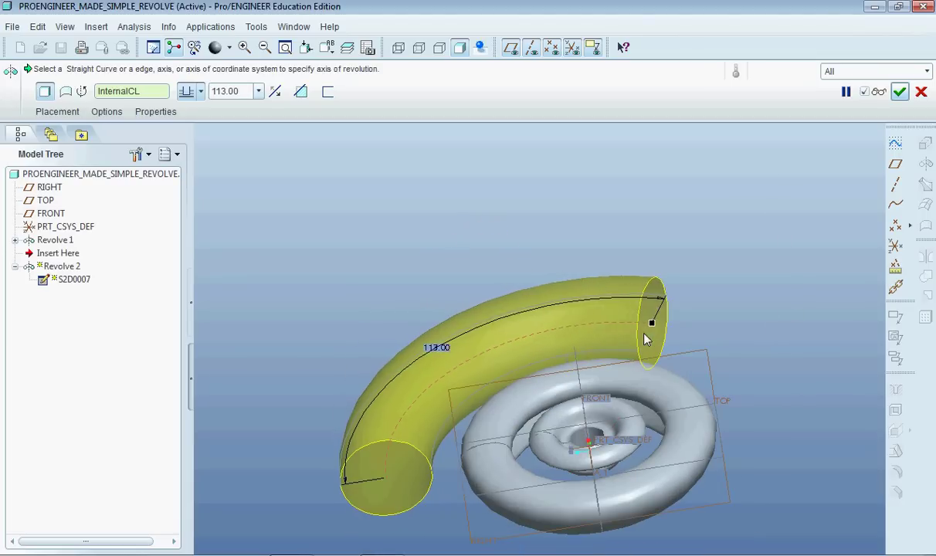